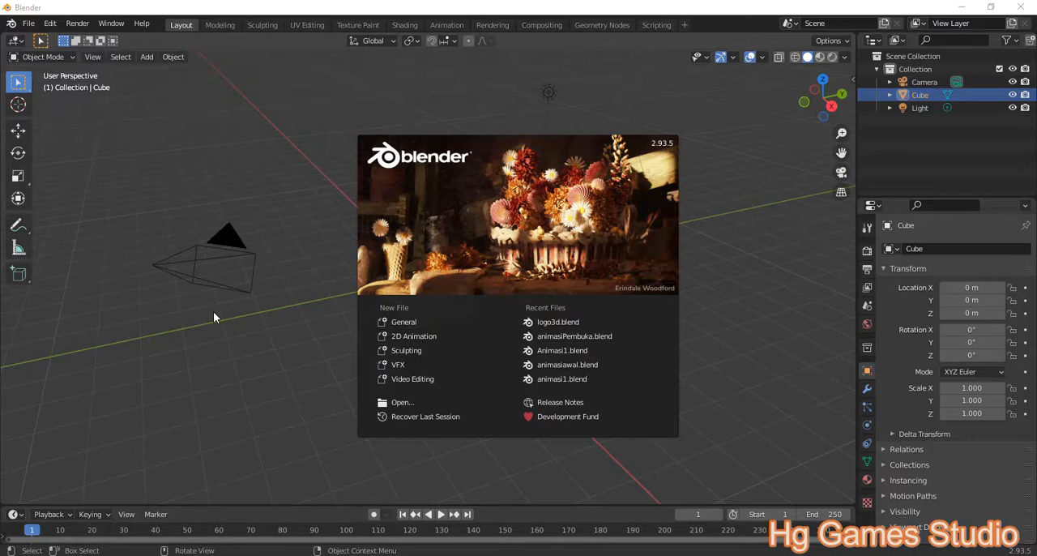
Step: Delete the default camera, cube and light from the scene
middle_click_drag(366, 300, 465, 278)
key("a")
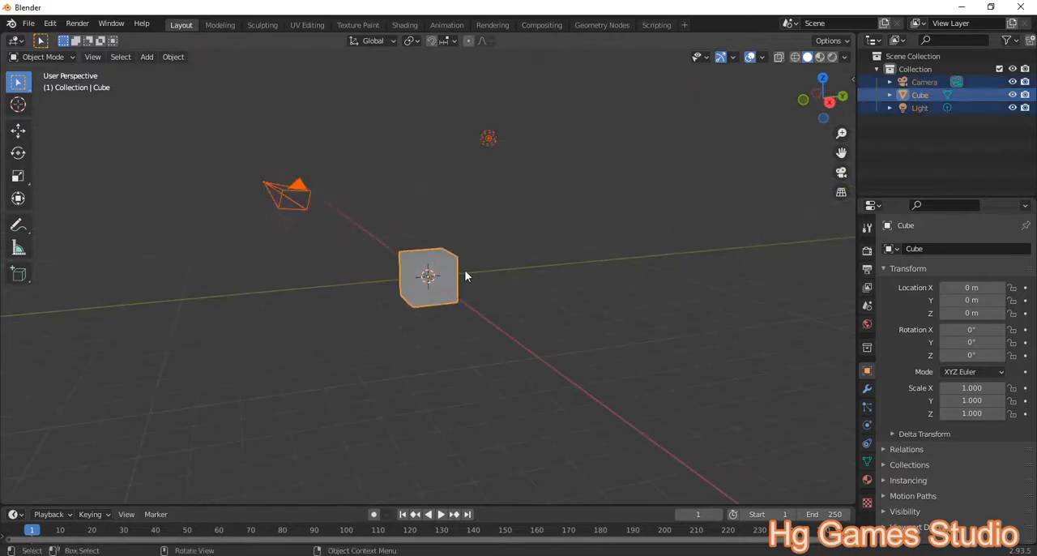
key("x")
left_click(529, 226)
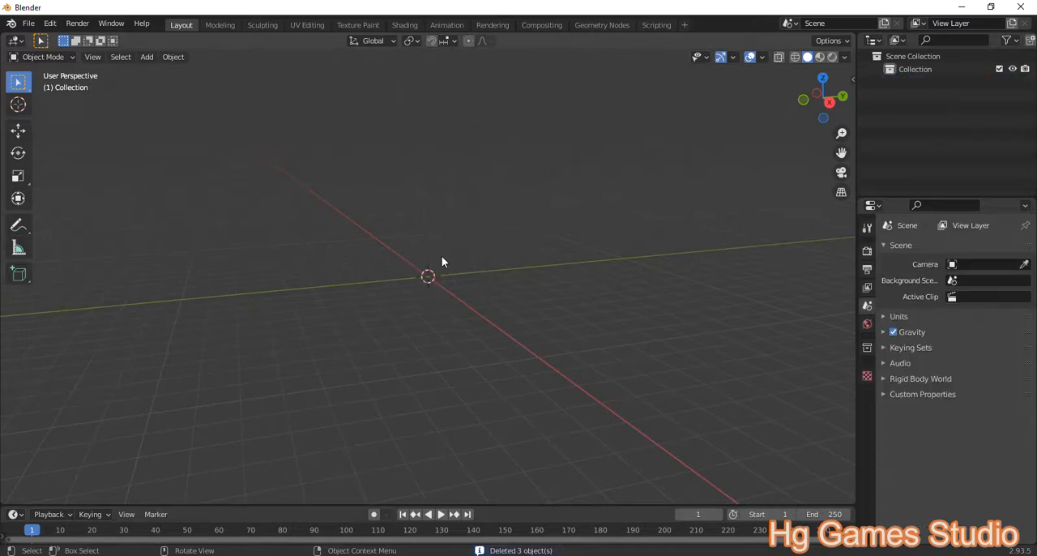
Step: Add a plane mesh at the world origin and turn on snapping during transforms
middle_click_drag(424, 277, 463, 300)
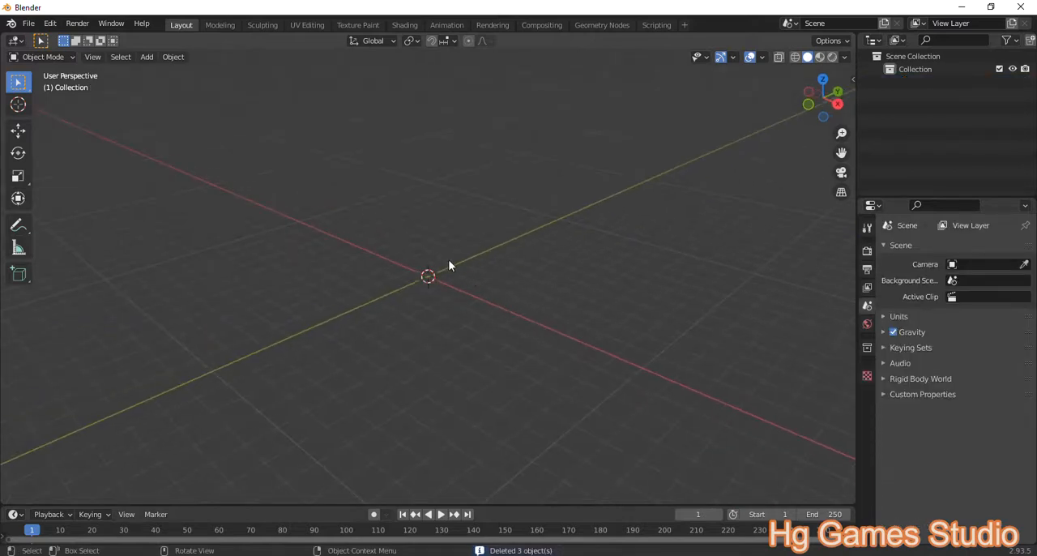
key("shift+a")
left_click(498, 273)
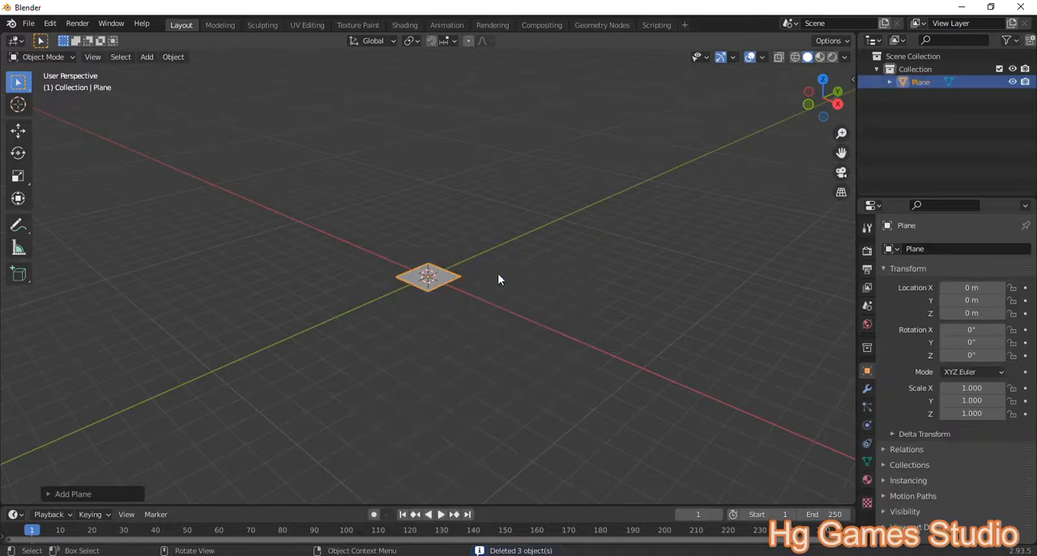
middle_click_drag(397, 280, 470, 336)
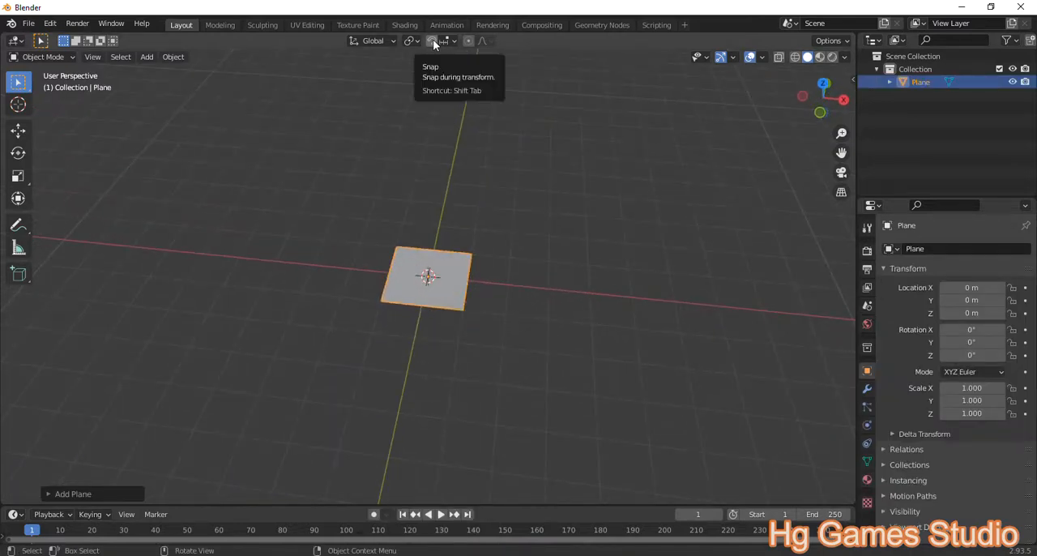
left_click(433, 40)
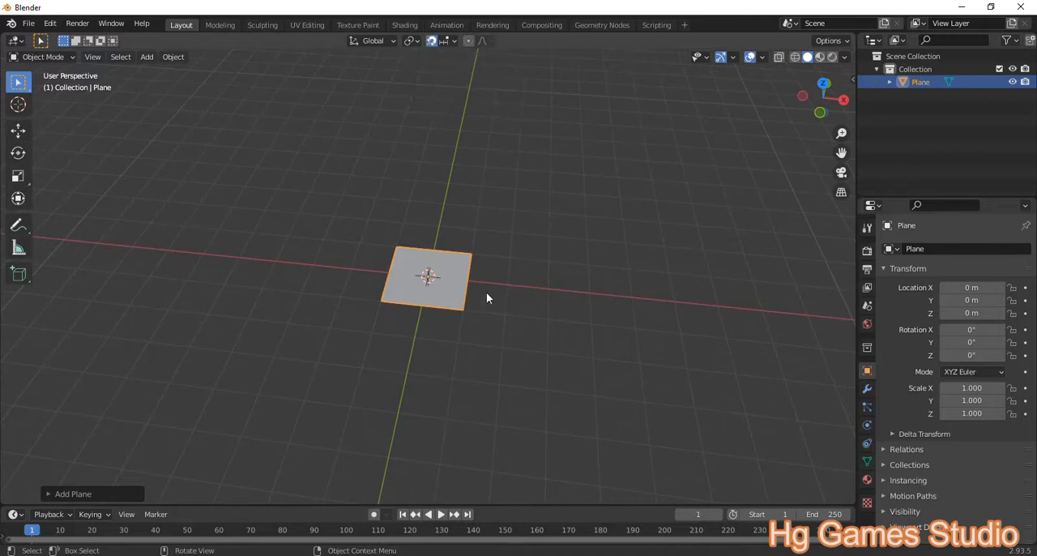
middle_click_drag(454, 315, 713, 237)
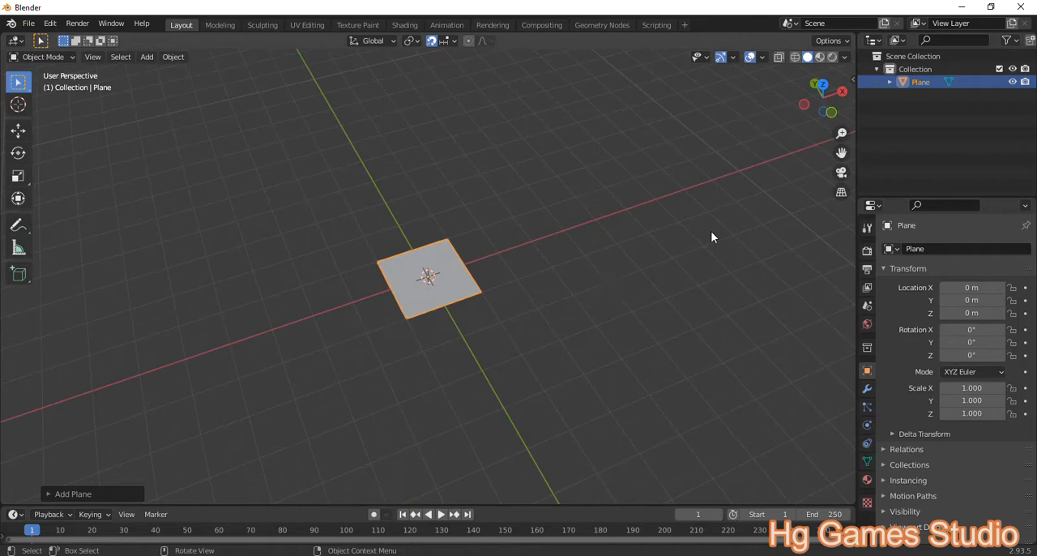
type("s.25")
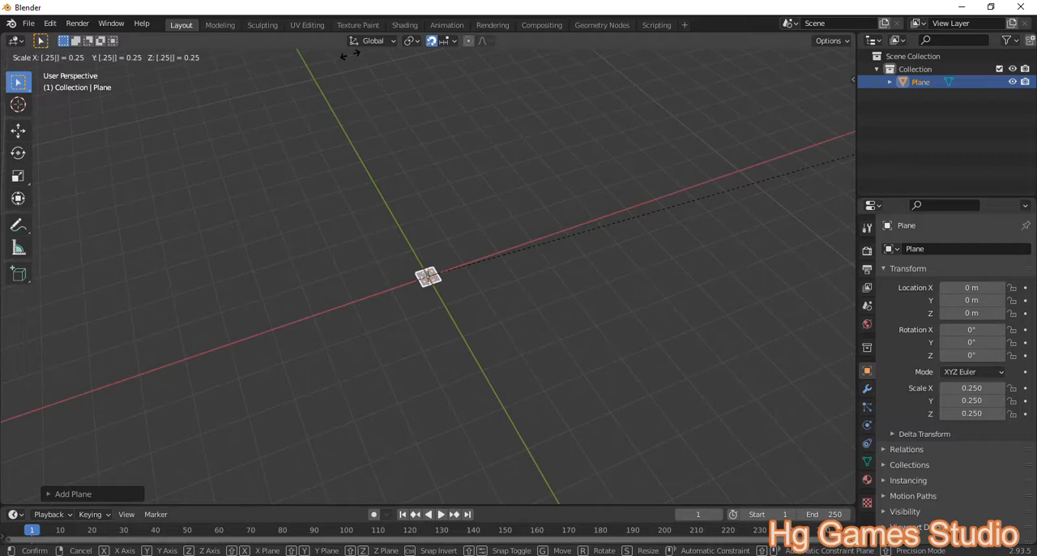
key("Escape")
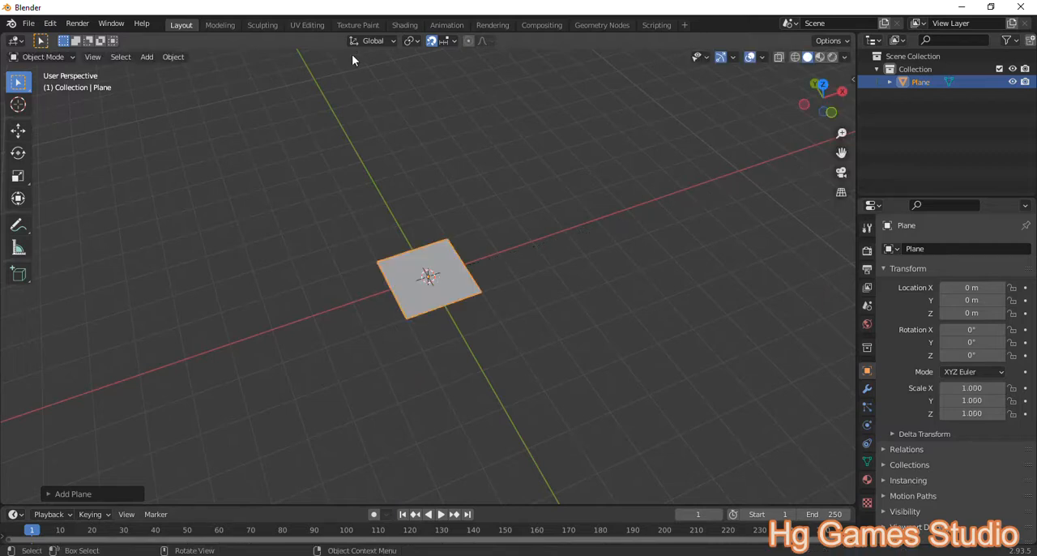
Step: Scale the plane uniformly by 0.5
type("s.5")
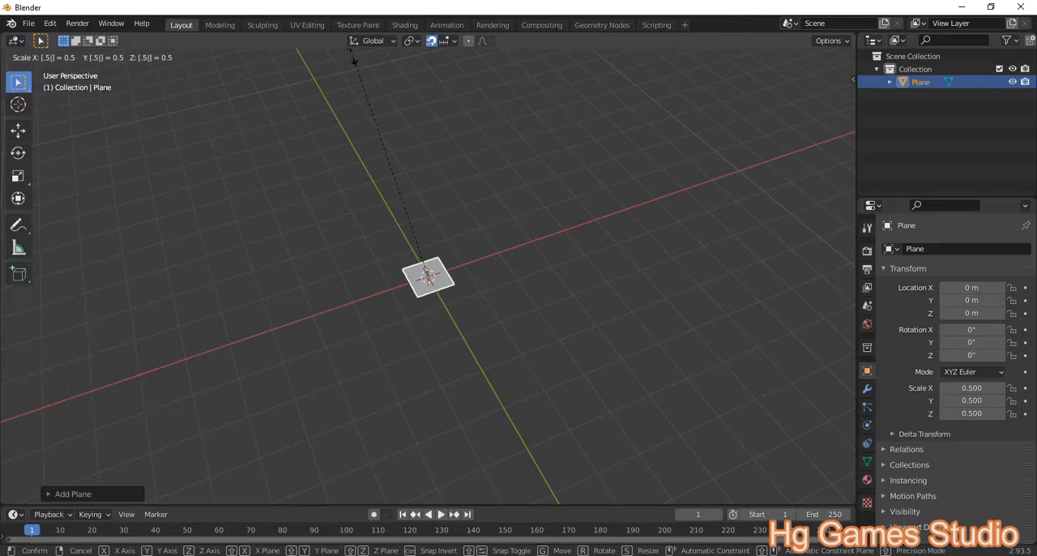
key("Return")
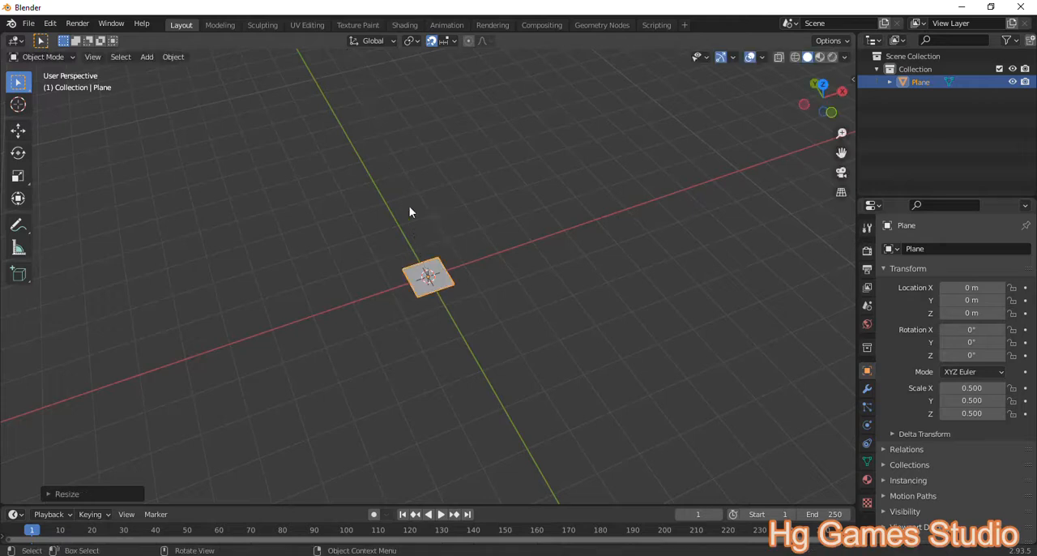
Step: Move the plane with grid snapping in top view to X 1.5 m and Y 0.5 m
key("KP_1")
key("KP_3")
key("KP_1")
middle_click_drag(450, 282, 445, 346)
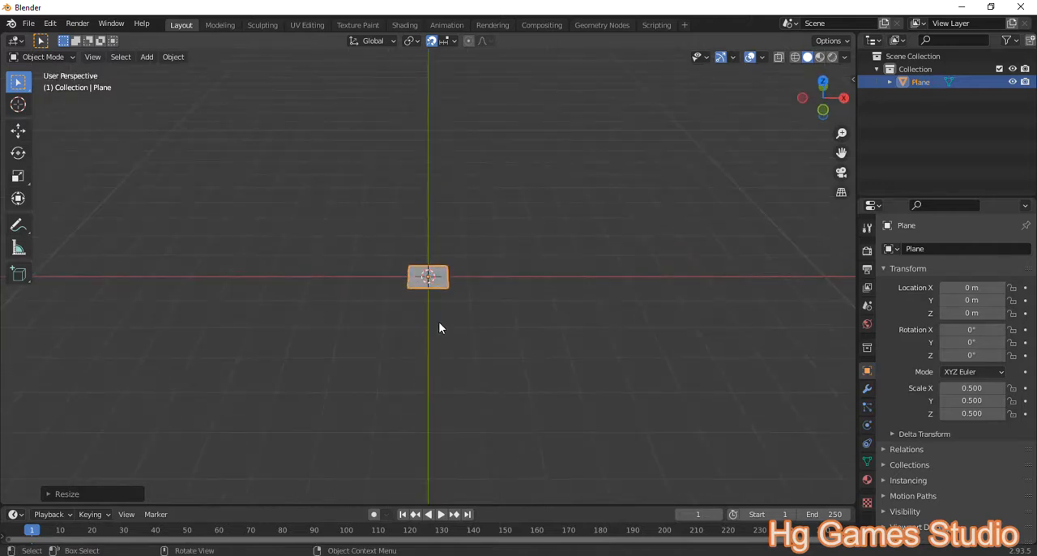
key("KP_7")
scroll(423, 297, "up", 5)
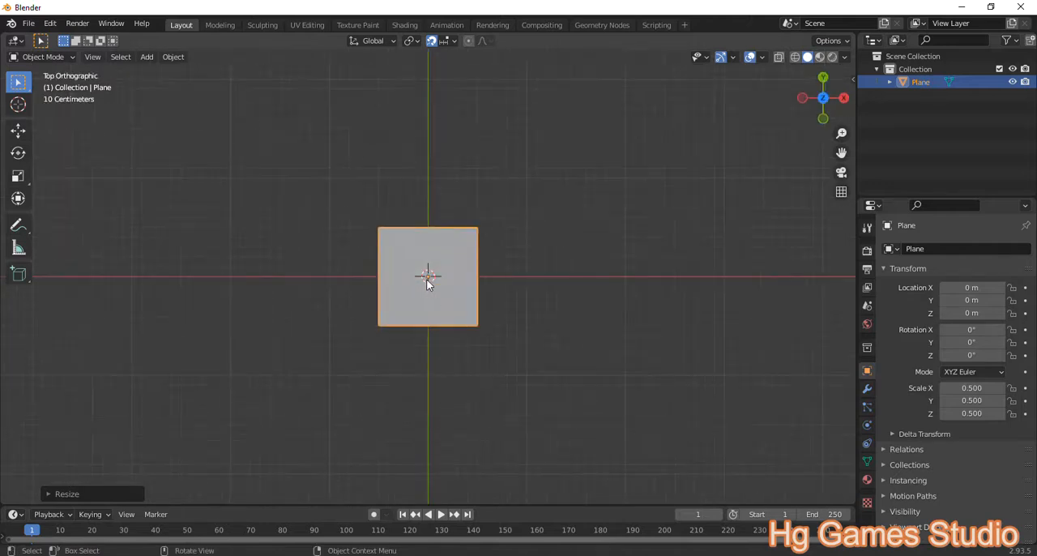
left_click(18, 130)
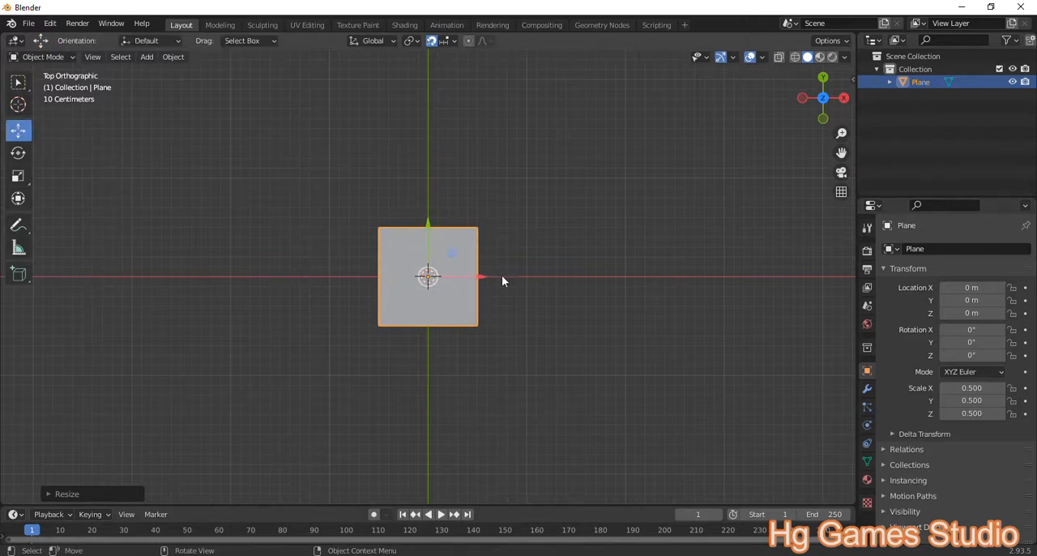
left_click_drag(476, 273, 548, 283)
left_click_drag(508, 230, 520, 176)
left_click_drag(570, 226, 629, 224)
middle_click_drag(531, 327, 551, 320)
Step: Enter Edit Mode on the plane and subdivide it twice into a 4 by 4 grid of faces
key("Tab")
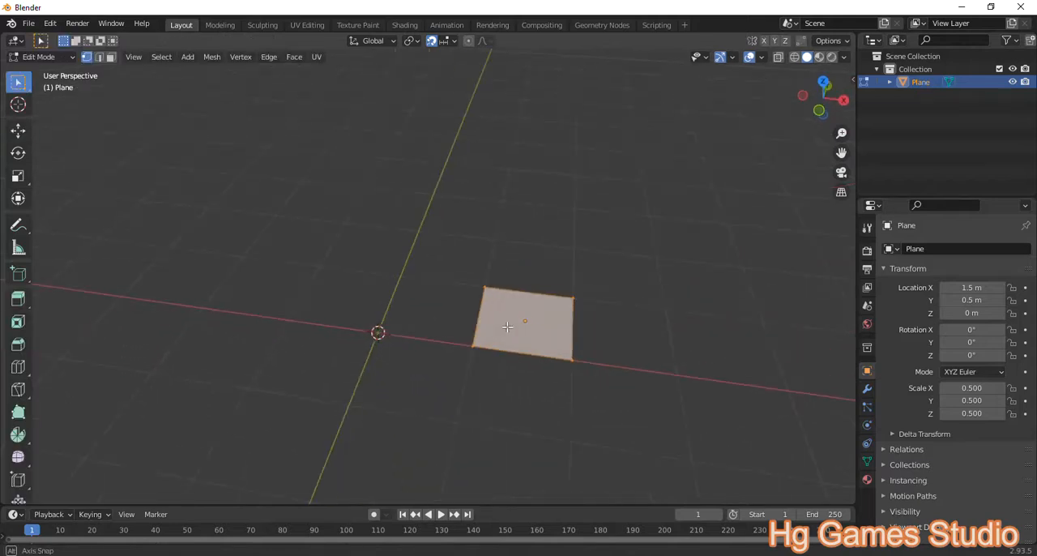
left_click(867, 389)
left_click(913, 251)
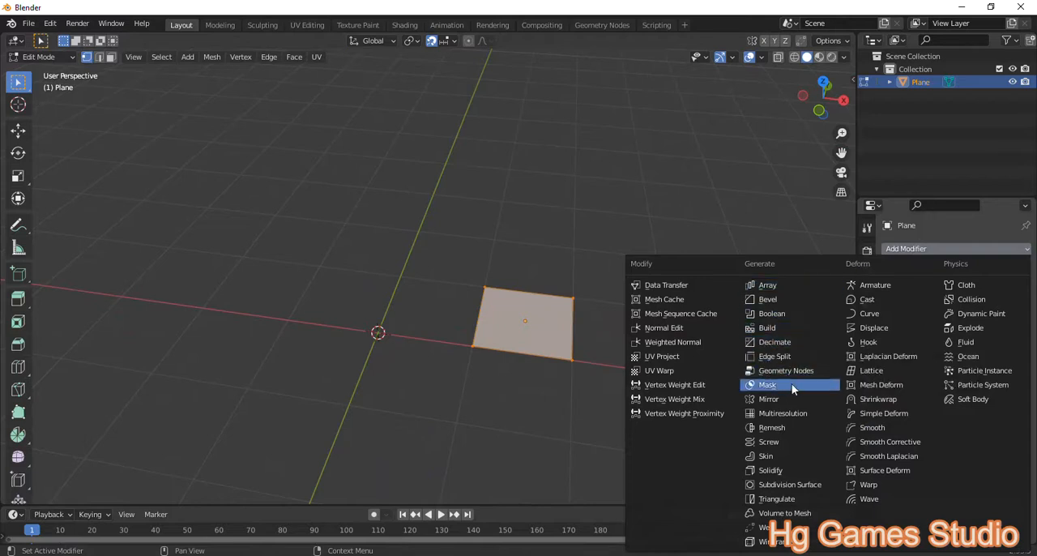
right_click(535, 298)
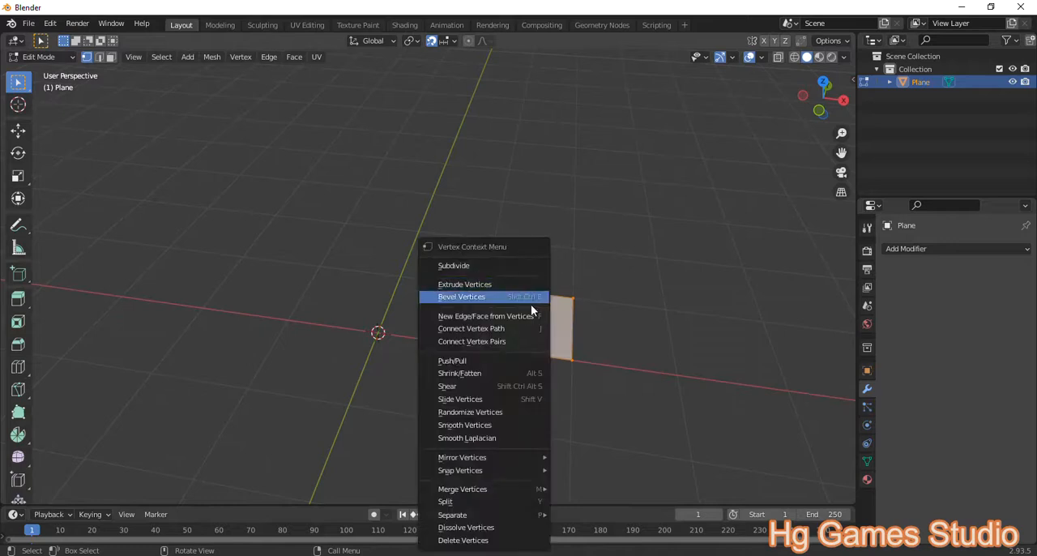
left_click(476, 263)
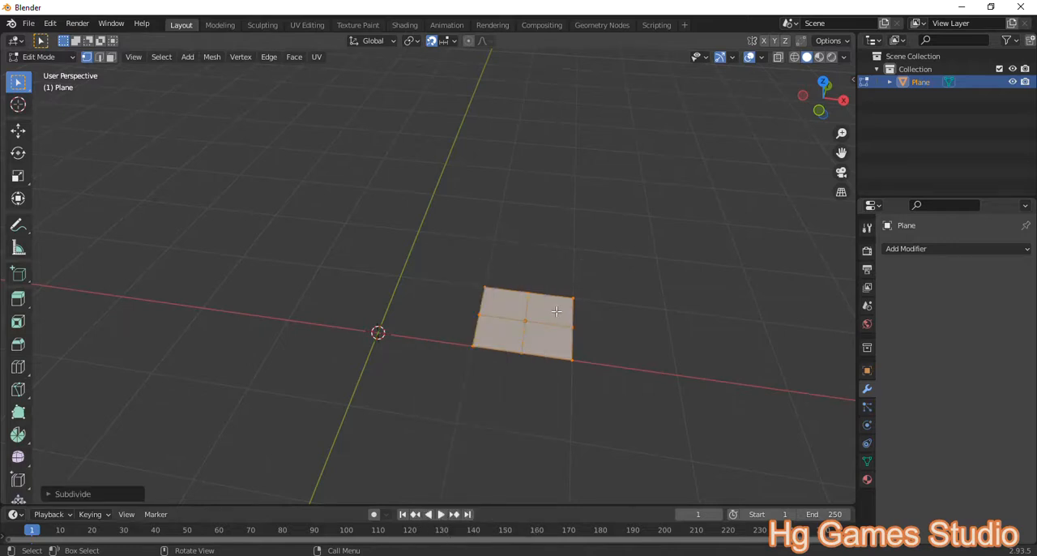
right_click(561, 312)
left_click(504, 269)
Step: Switch to face selection and extrude all the plane's faces upward by 0.25 m
middle_click_drag(530, 346, 537, 350)
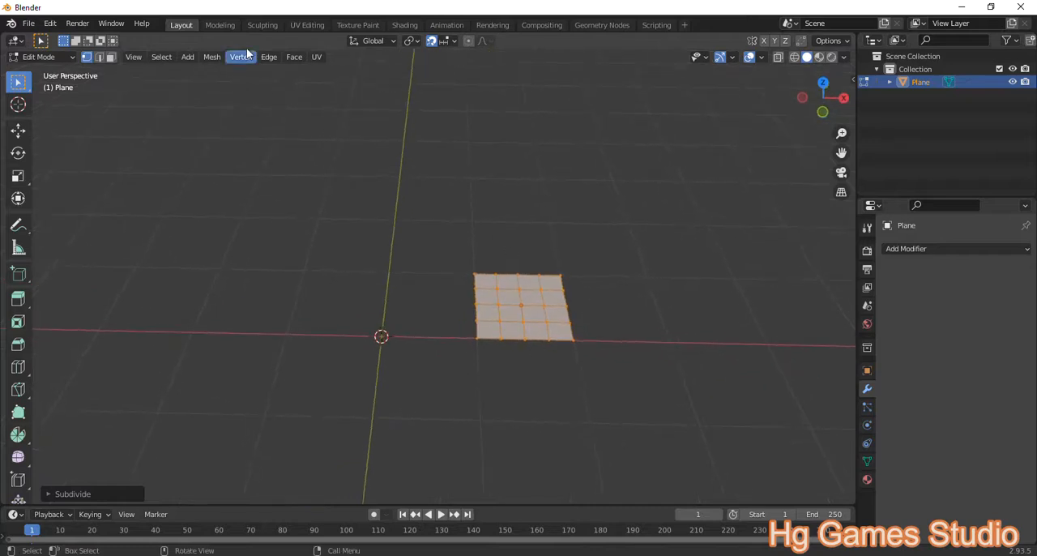
left_click(111, 57)
middle_click_drag(580, 344, 580, 323)
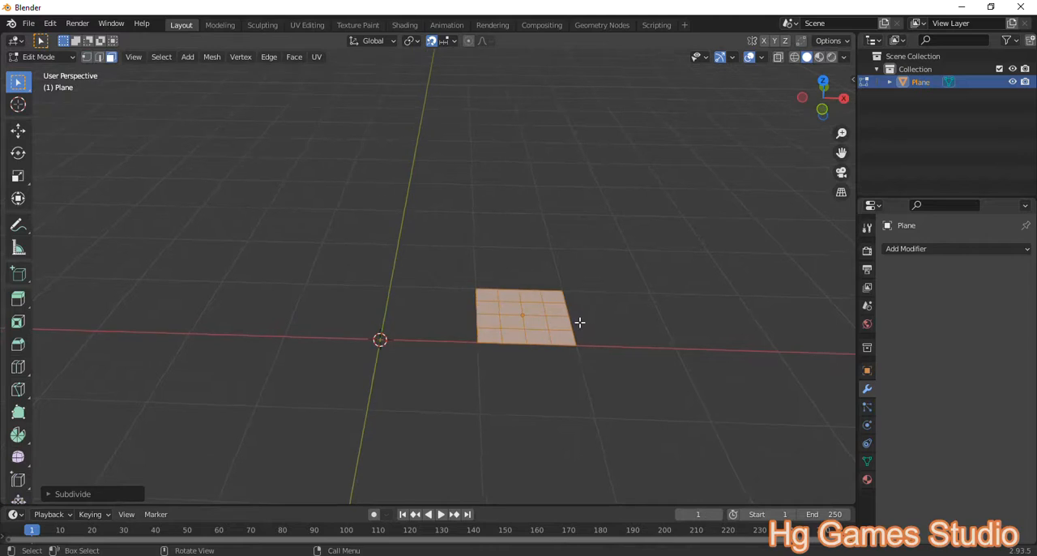
type("e")
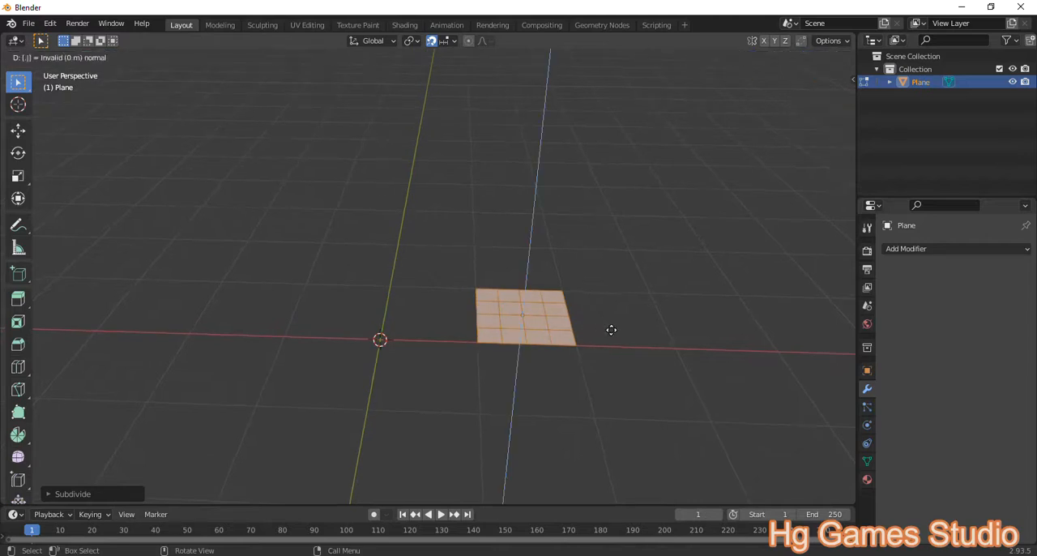
type(".25")
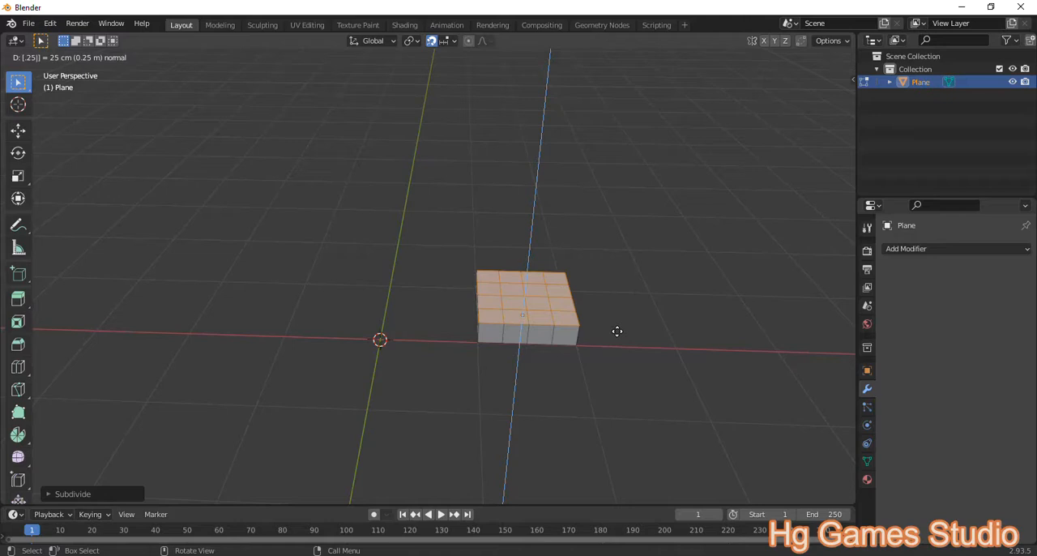
key("Return")
middle_click_drag(577, 348, 607, 322)
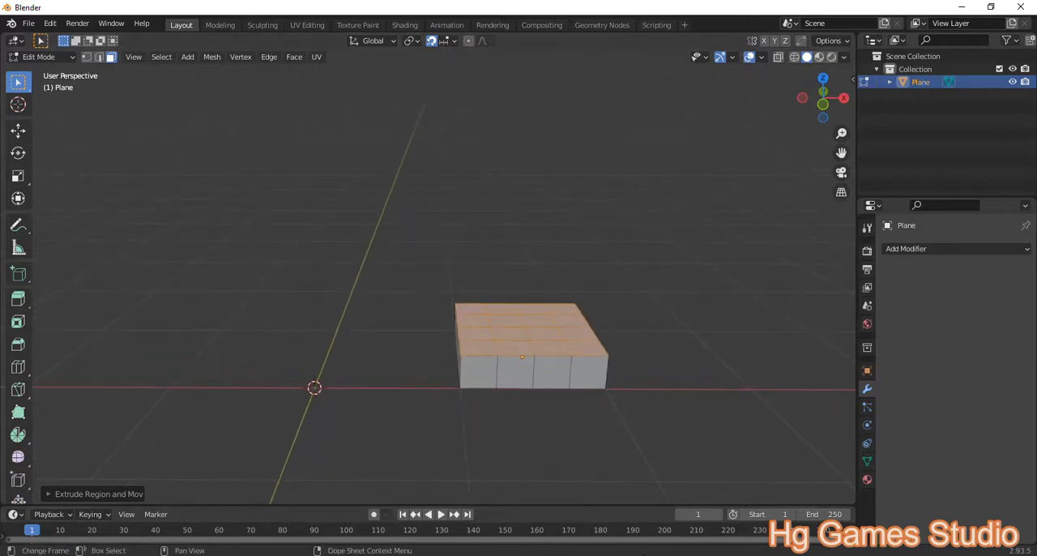
Step: Search the add-ons in the preferences for "scree" and enable the System: Screencast Keys add-on
left_click(882, 551)
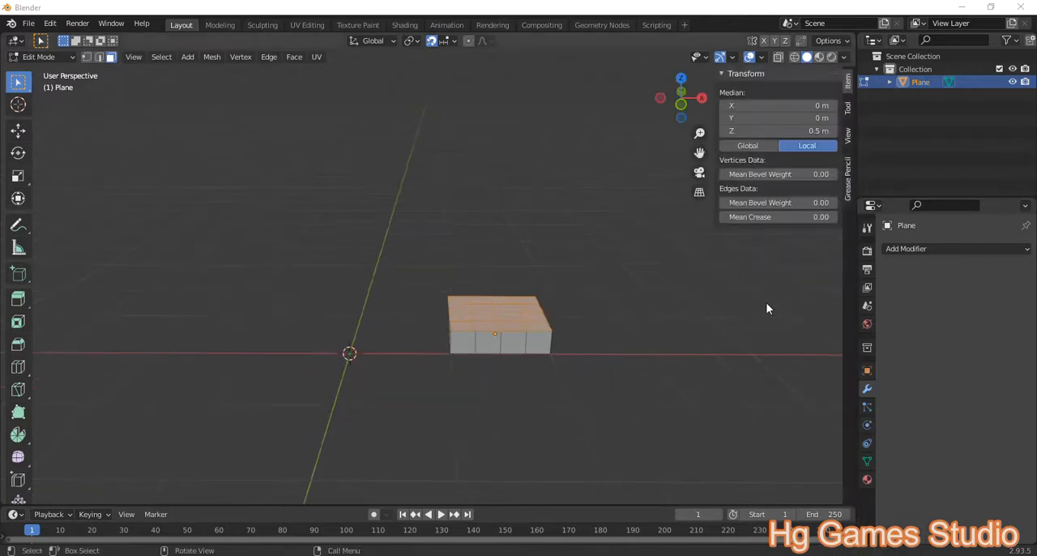
left_click(37, 25)
mouse_move(51, 23)
left_click(60, 208)
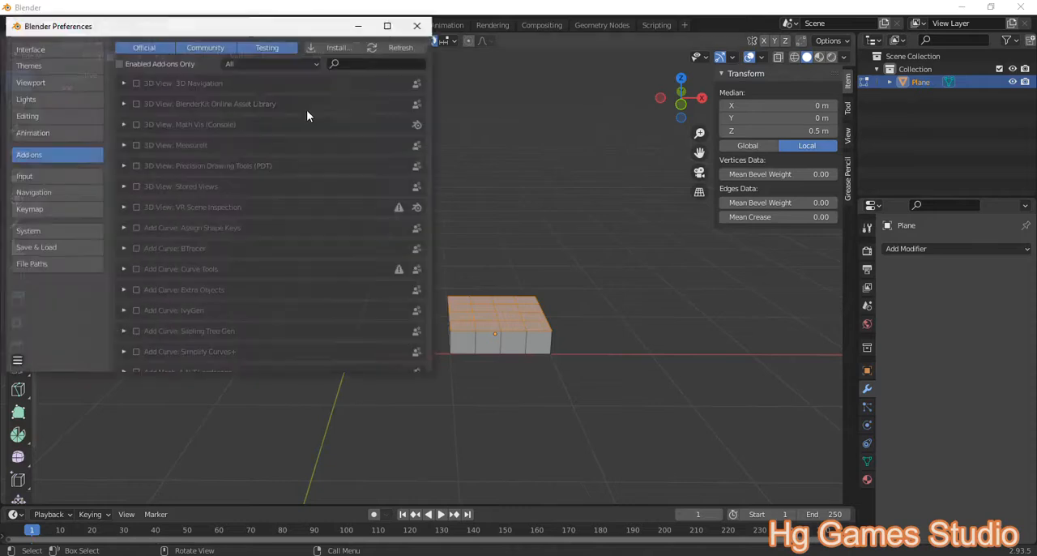
left_click(364, 64)
type("scree")
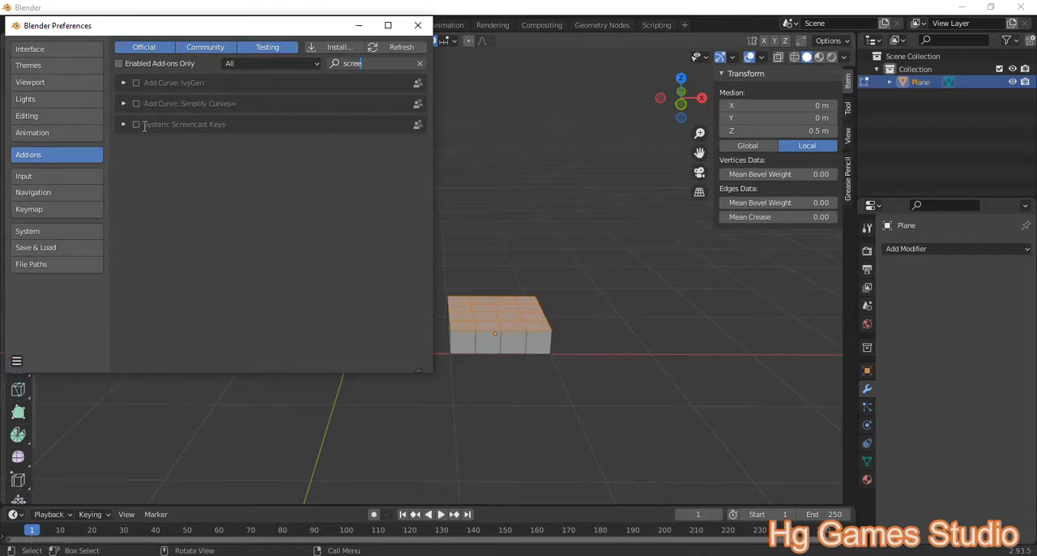
left_click(137, 124)
left_click(137, 124)
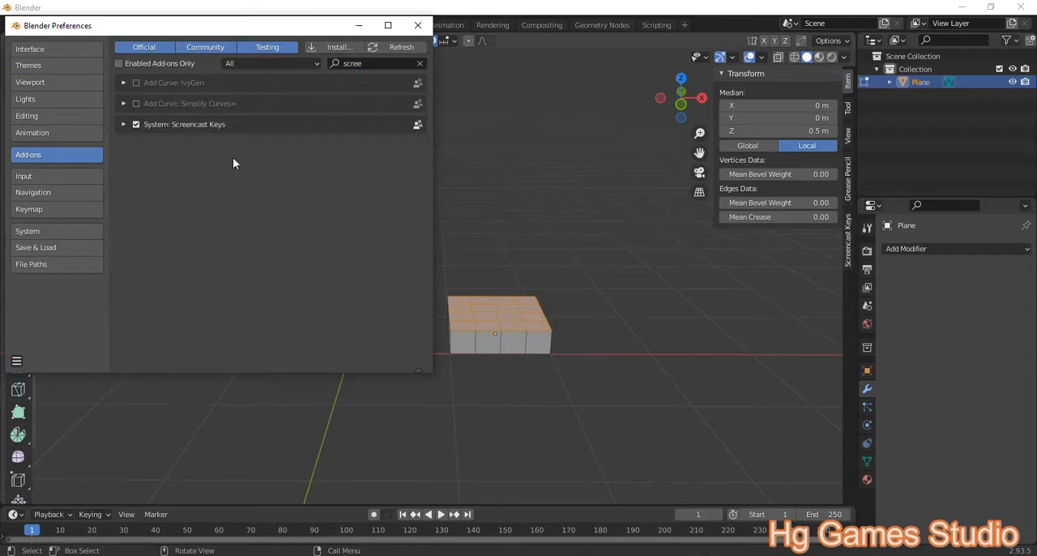
Step: Expand the Screencast Keys add-on and review its configuration, sidebar location and experimental options
left_click(124, 125)
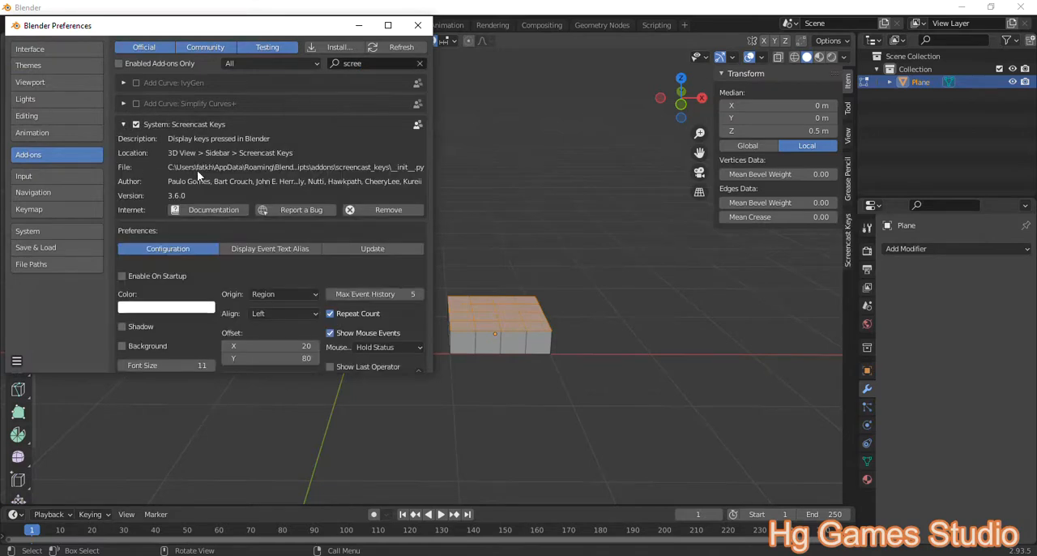
scroll(274, 258, "down", 2)
scroll(274, 261, "down", 2)
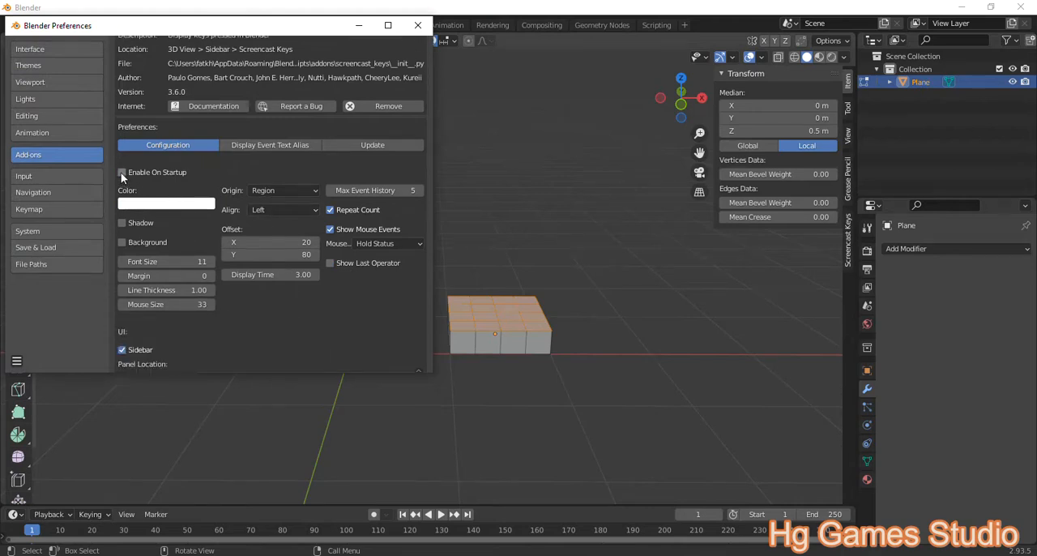
scroll(185, 207, "down", 2)
scroll(187, 211, "down", 3)
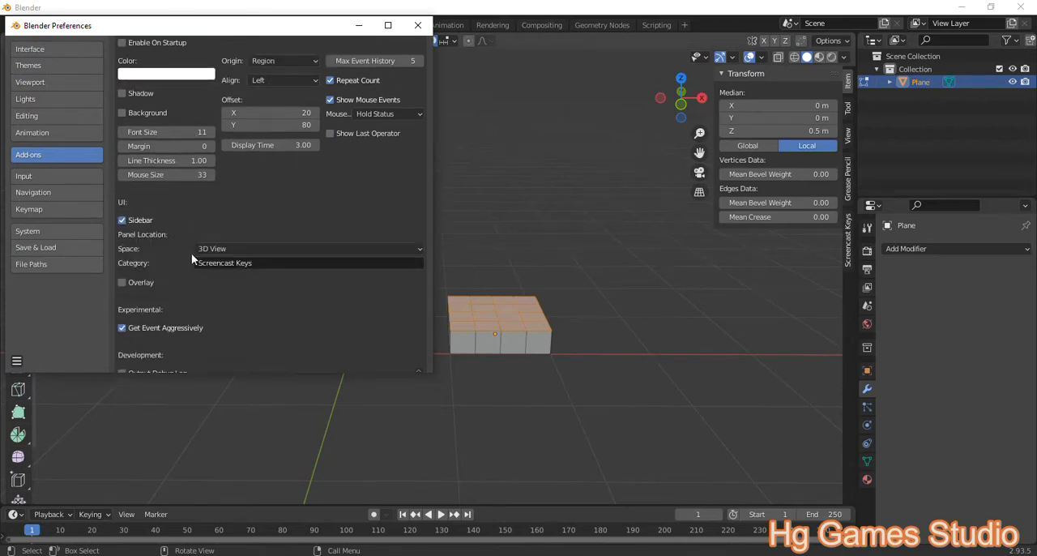
scroll(226, 291, "down", 1)
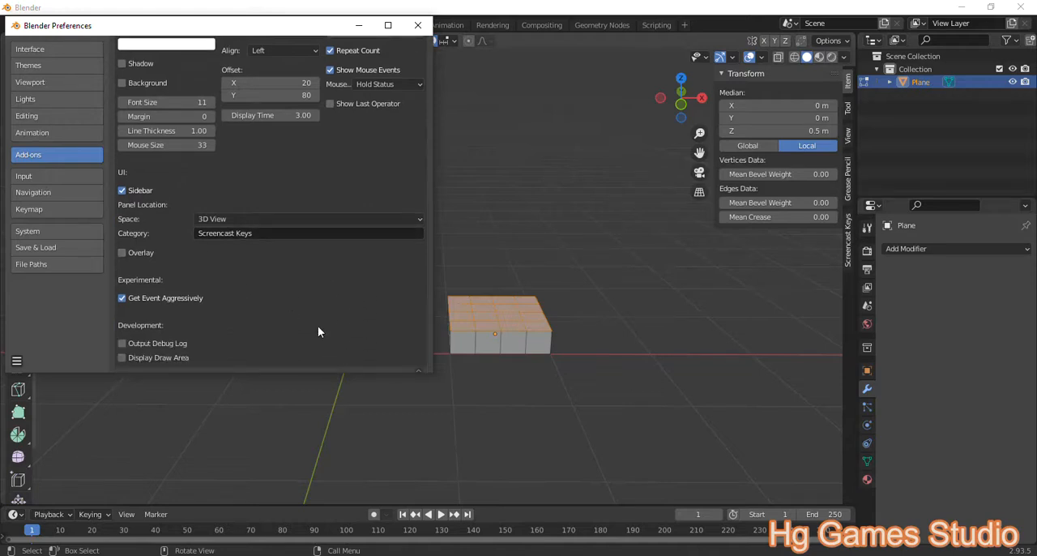
left_click(886, 555)
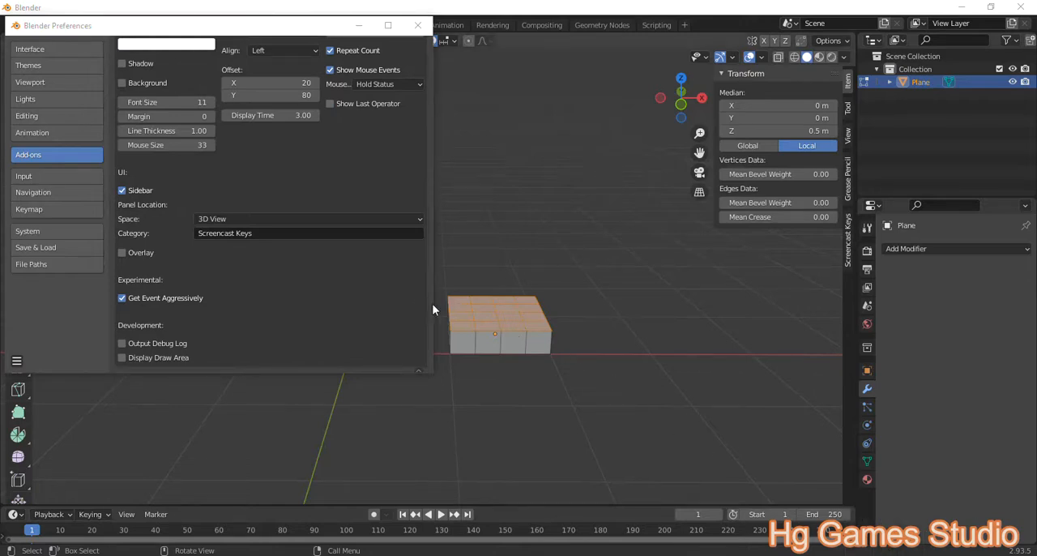
left_click(292, 159)
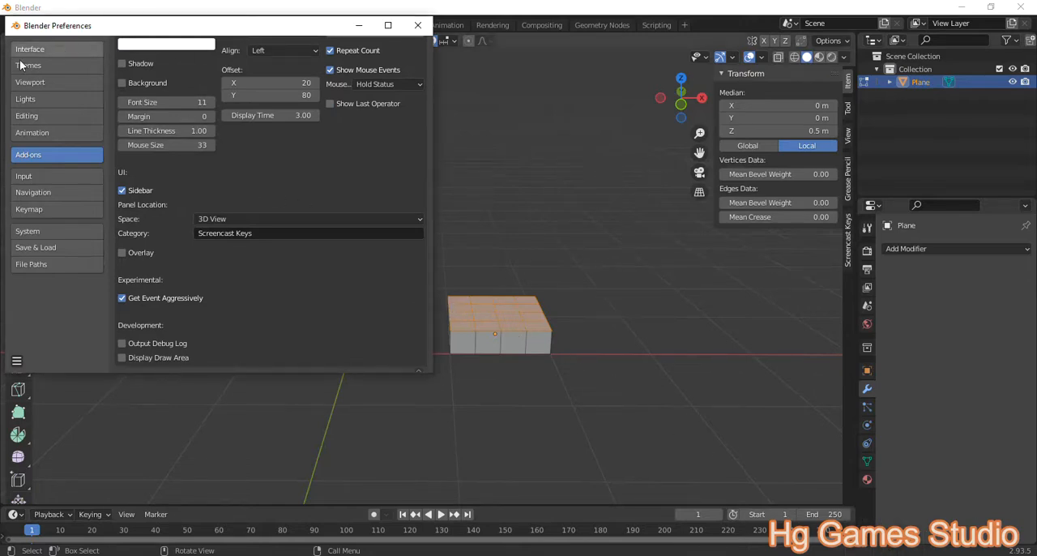
Step: Close the preferences and turn on Screencast Keys in the 3D viewport's sidebar
left_click(417, 25)
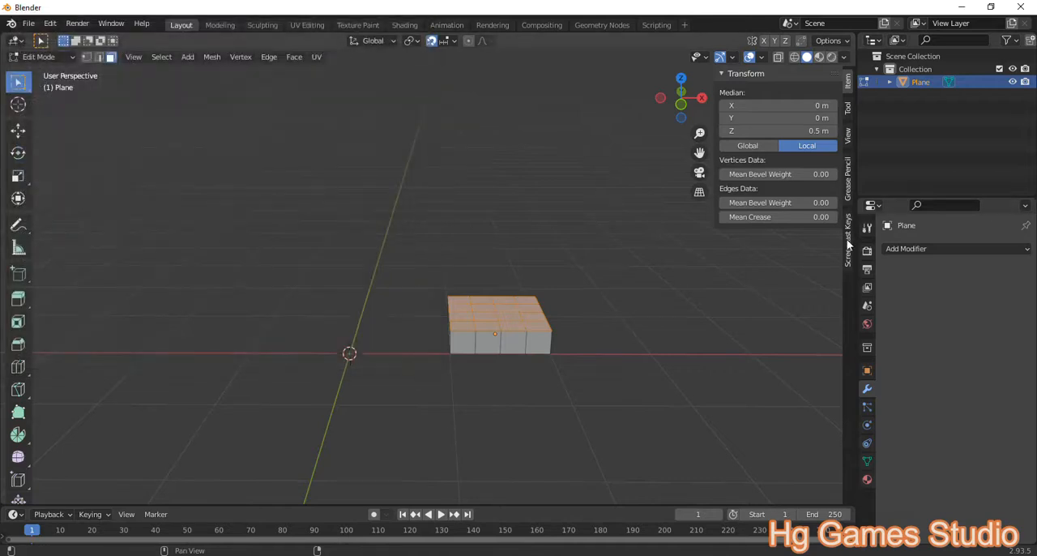
left_click(848, 248)
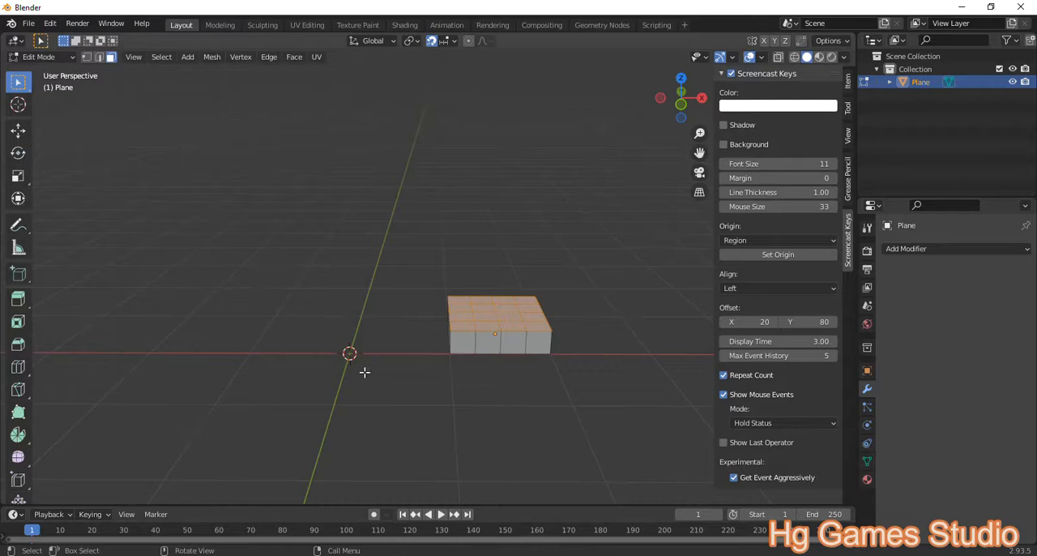
Step: Hide the 3D viewport's sidebar to clear the modelling view
middle_click_drag(332, 375, 357, 352, "shift")
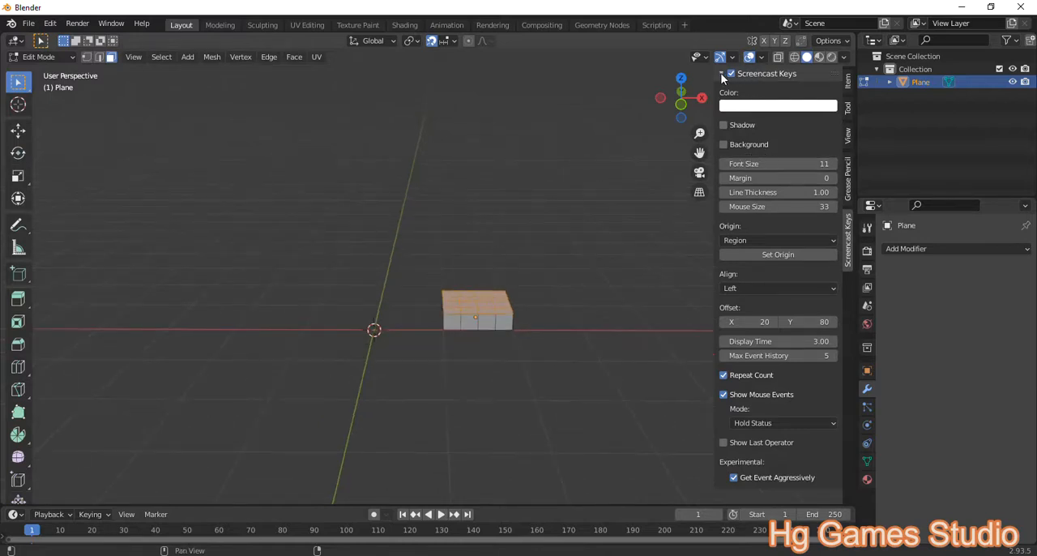
key("n")
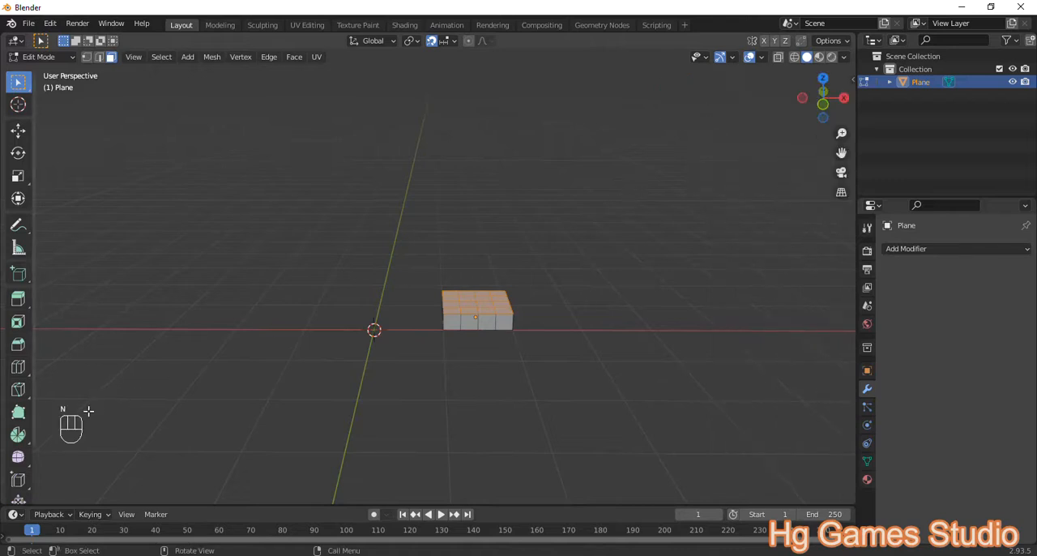
middle_click_drag(507, 339, 540, 346)
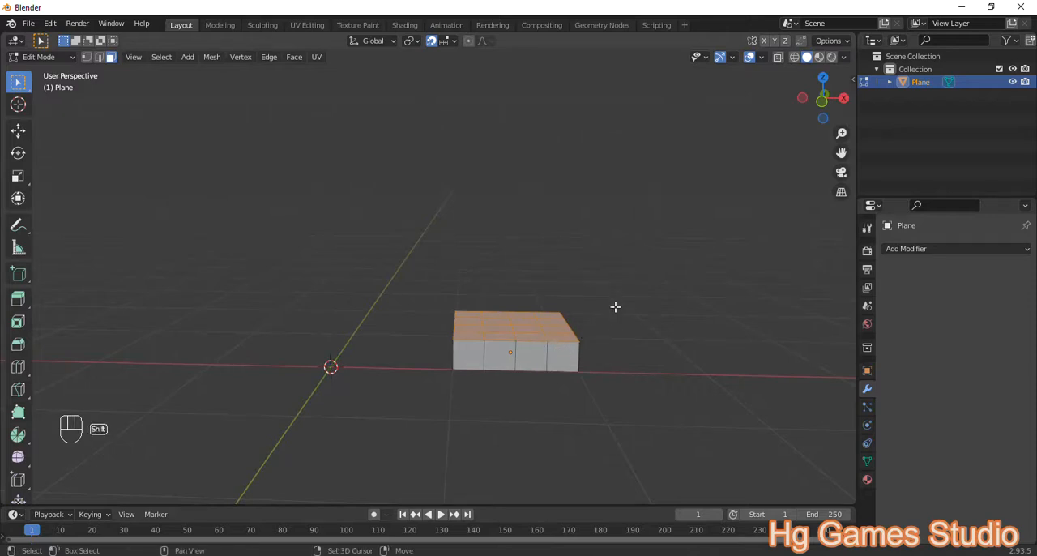
Step: Repeat the 0.25 m upward extrusion of the plane's top faces three more times to build a cube
scroll(628, 302, "down", 3)
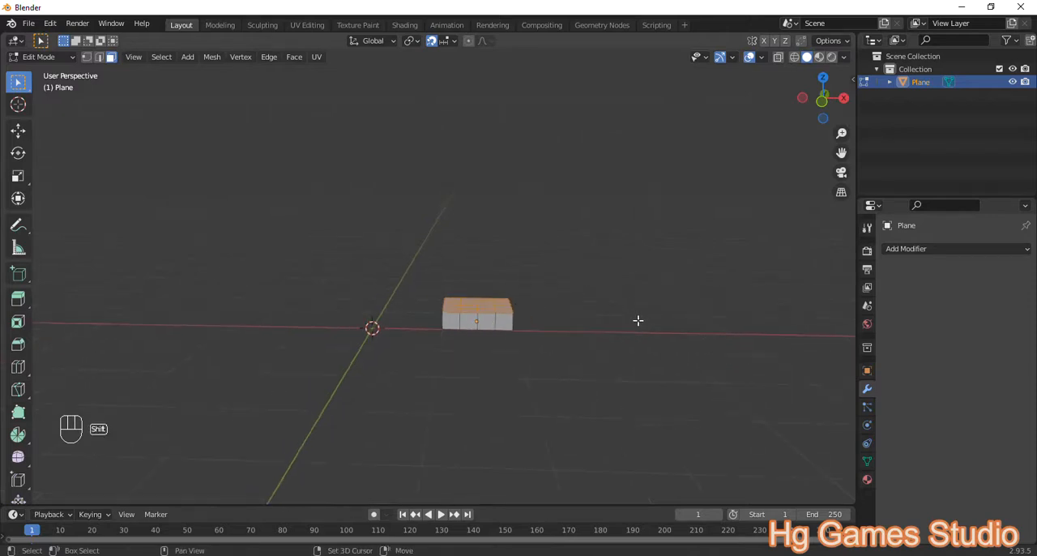
key("shift+r")
key("shift+r")
key("shift+r")
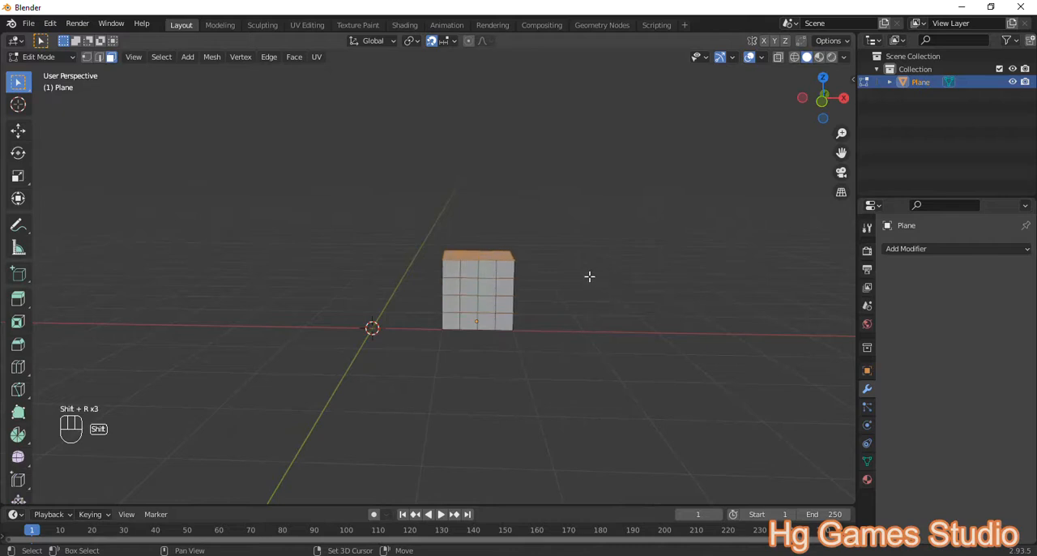
scroll(513, 300, "up", 1)
middle_click_drag(483, 313, 518, 305)
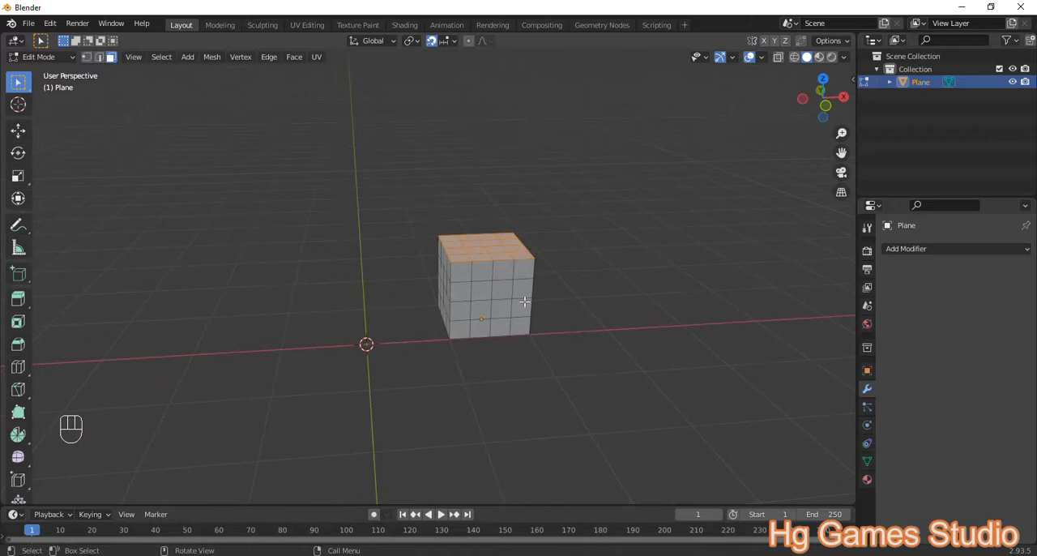
scroll(523, 319, "down", 6)
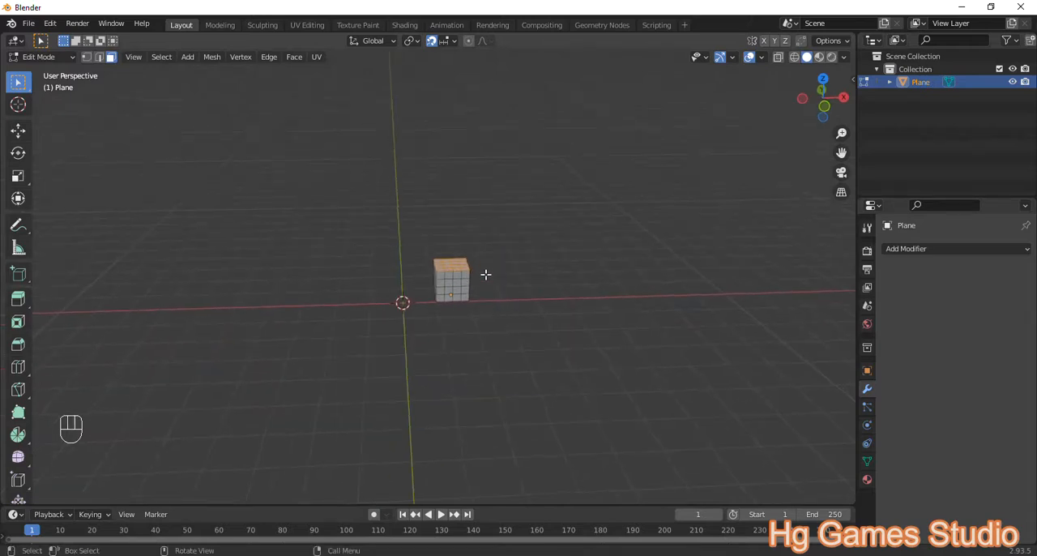
middle_click_drag(485, 274, 467, 290)
scroll(432, 301, "up", 6)
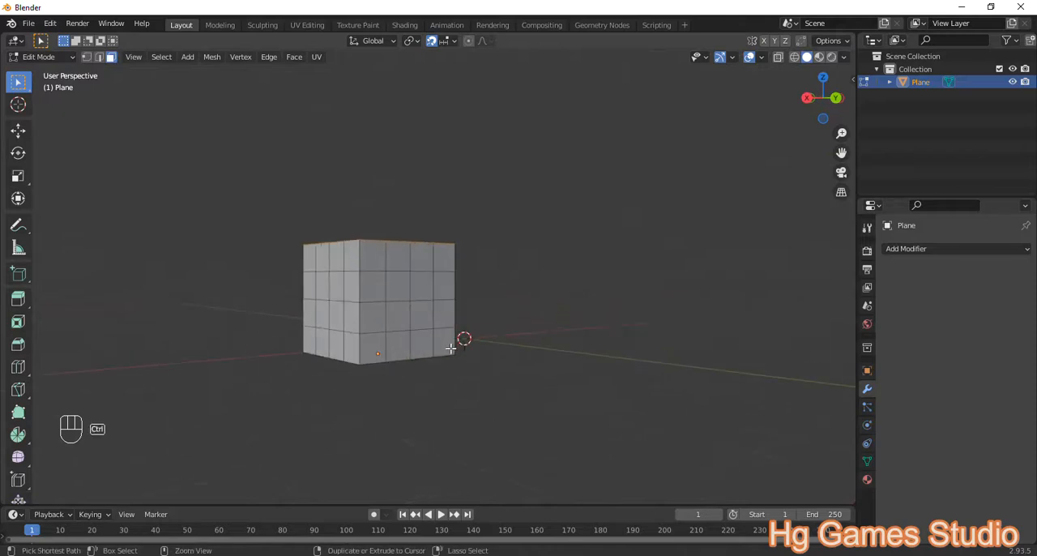
left_click(446, 338, "ctrl+shift")
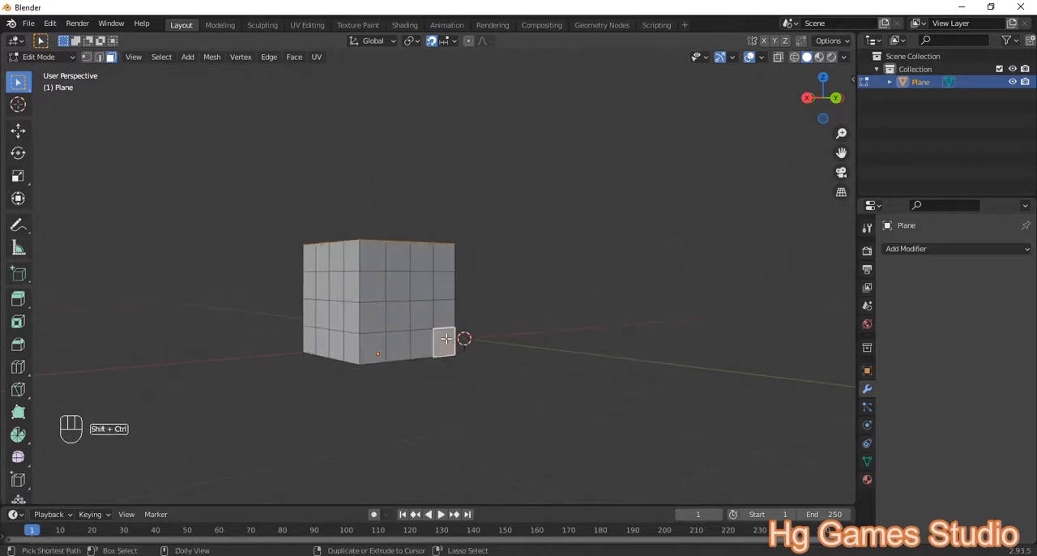
left_click(369, 251, "ctrl+shift")
scroll(438, 306, "down", 3)
middle_click_drag(432, 320, 435, 351)
left_click(466, 320)
scroll(466, 320, "up", 3)
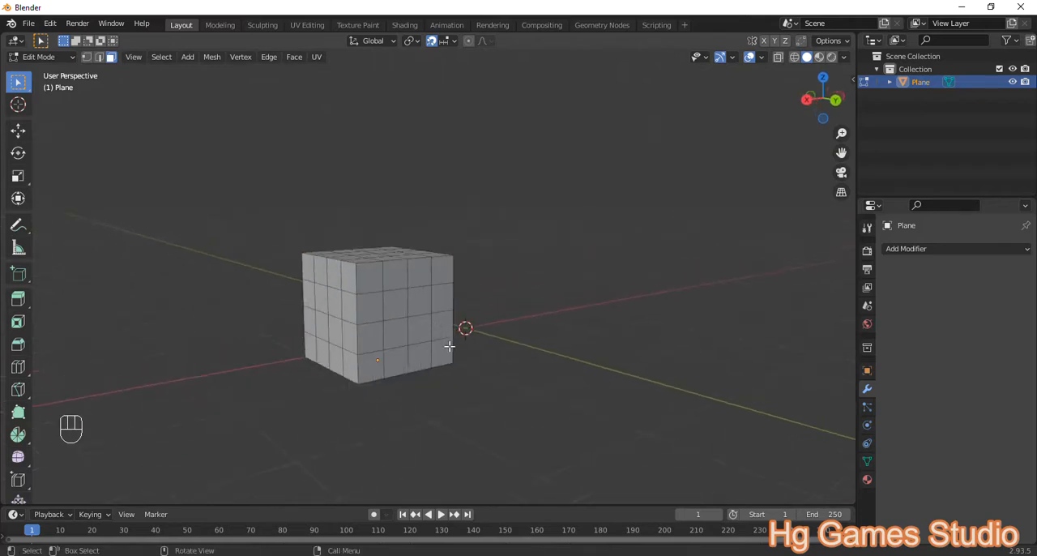
Step: Select all sixteen faces on the cube's +Y side and extrude them outward by 0.25 m
left_click(445, 350, "ctrl+shift")
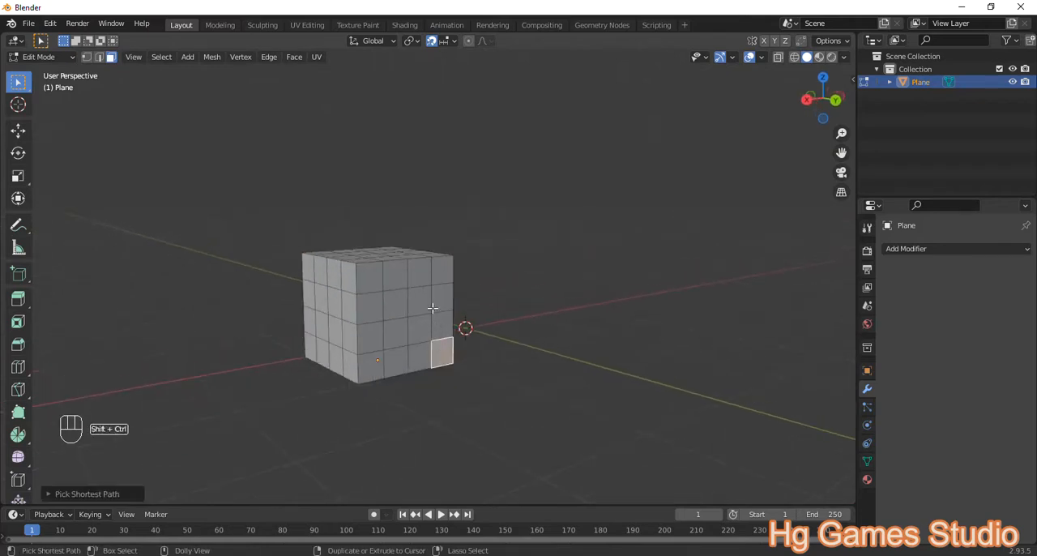
left_click(368, 276, "ctrl+shift")
scroll(368, 276, "down", 2)
middle_click_drag(368, 275, 618, 315)
type("e.2")
type("5")
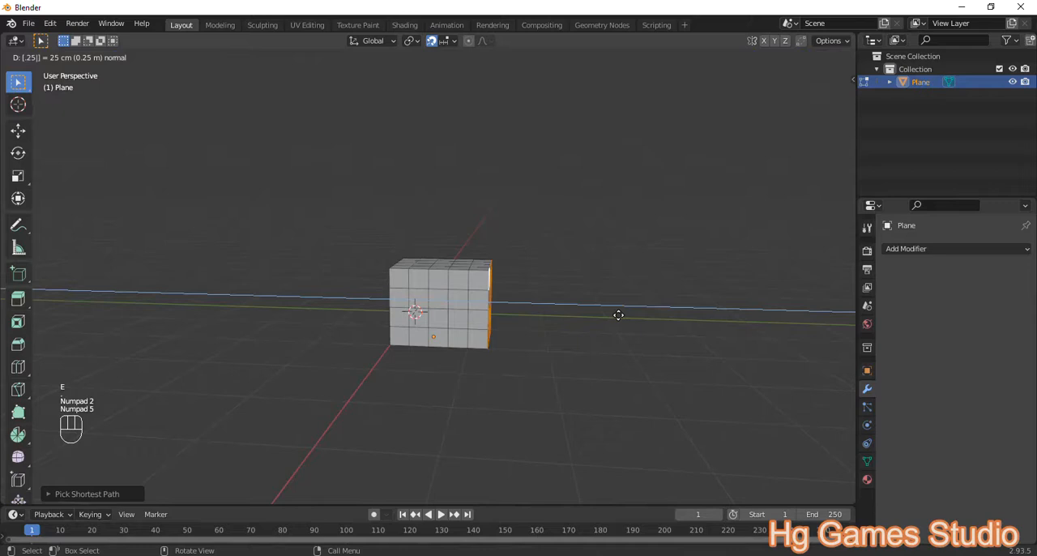
key("Return")
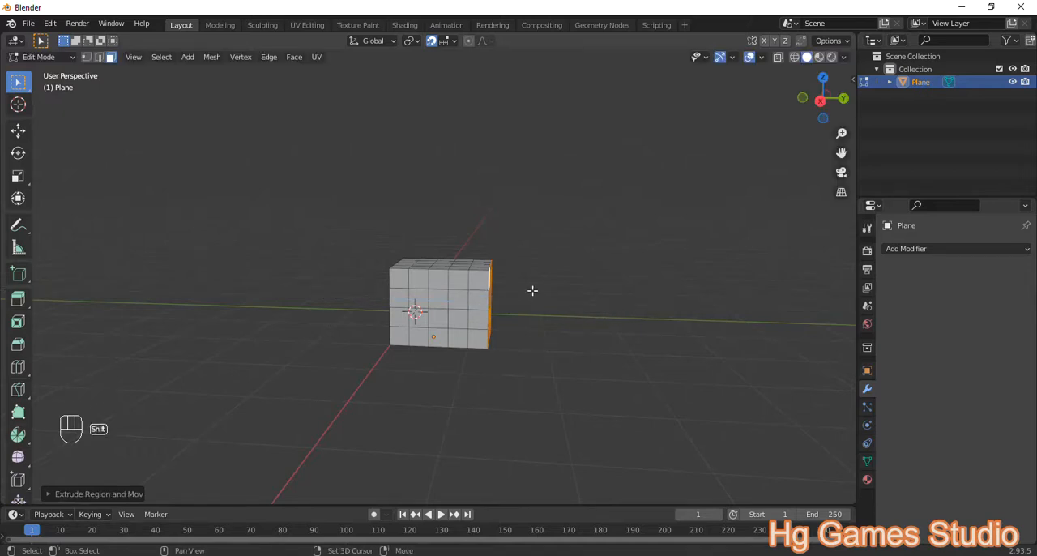
Step: Repeat the 0.25 m +Y side extrusion three more times to double the block's length
key("shift+r")
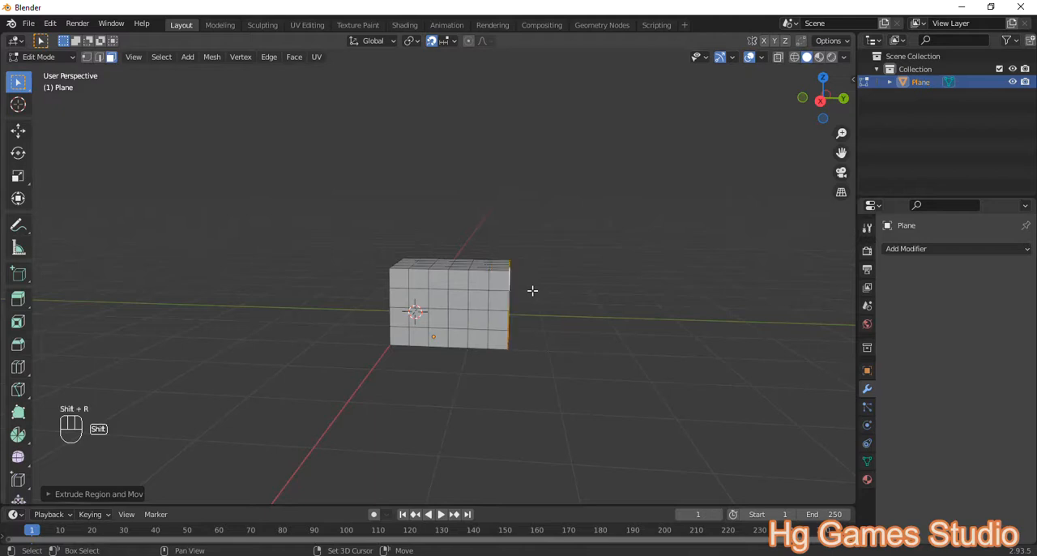
key("shift+r")
key("shift+r")
middle_click_drag(551, 267, 556, 326)
scroll(559, 327, "up", 3)
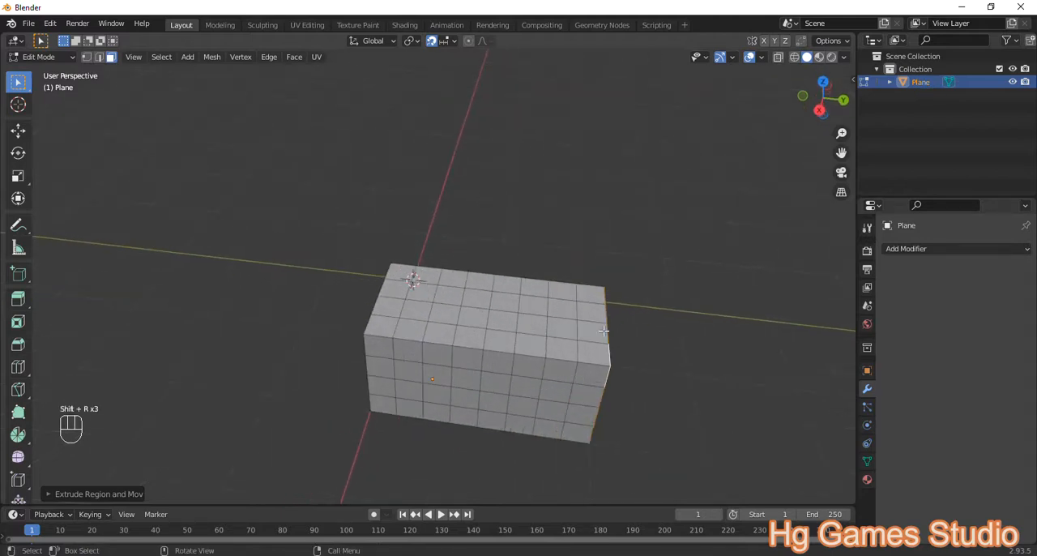
Step: Select the 4×4 block of top faces on the +Y half and extrude it upward by 0.25 m
left_click(671, 345)
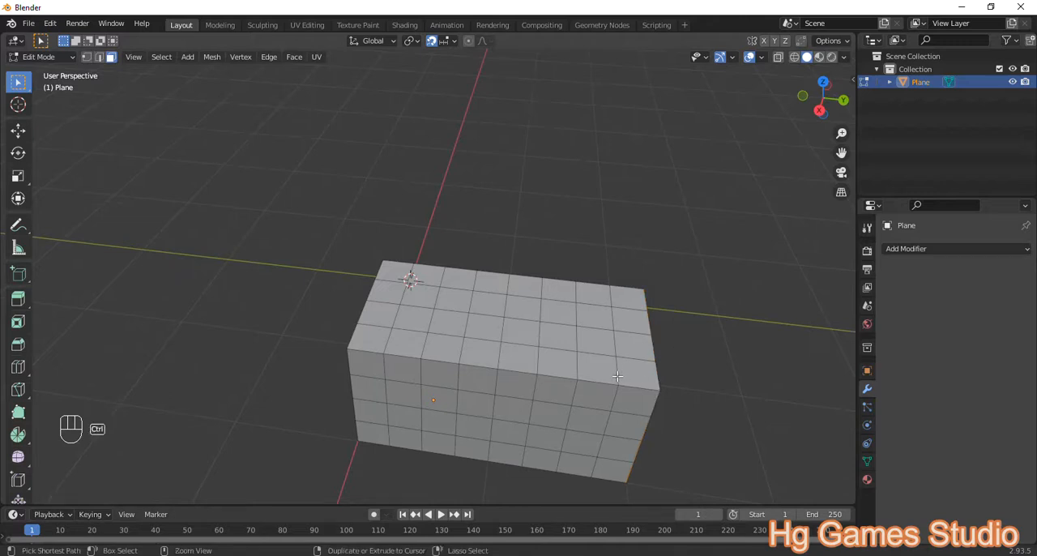
left_click(613, 371, "ctrl")
left_click(776, 349)
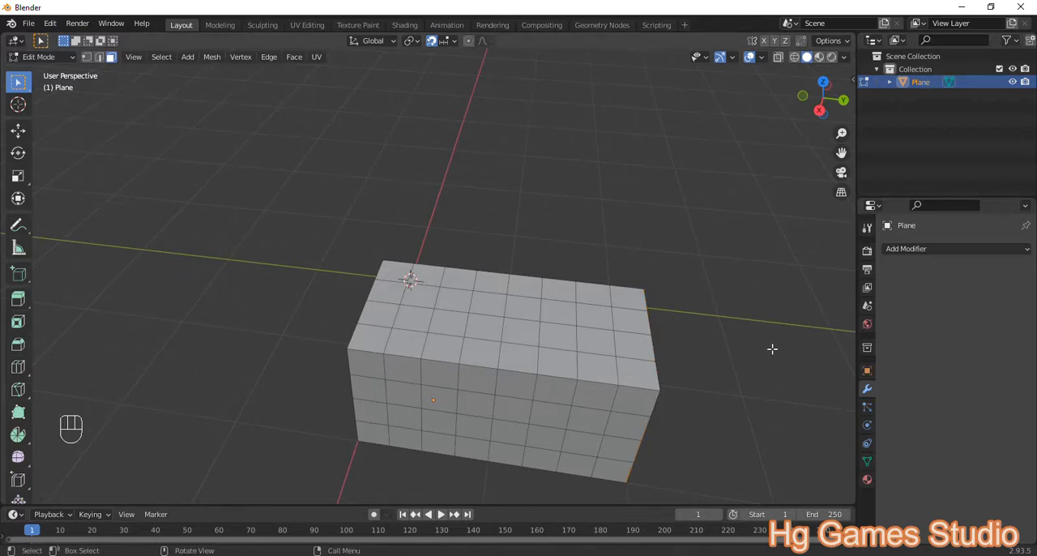
left_click(648, 377, "ctrl+shift")
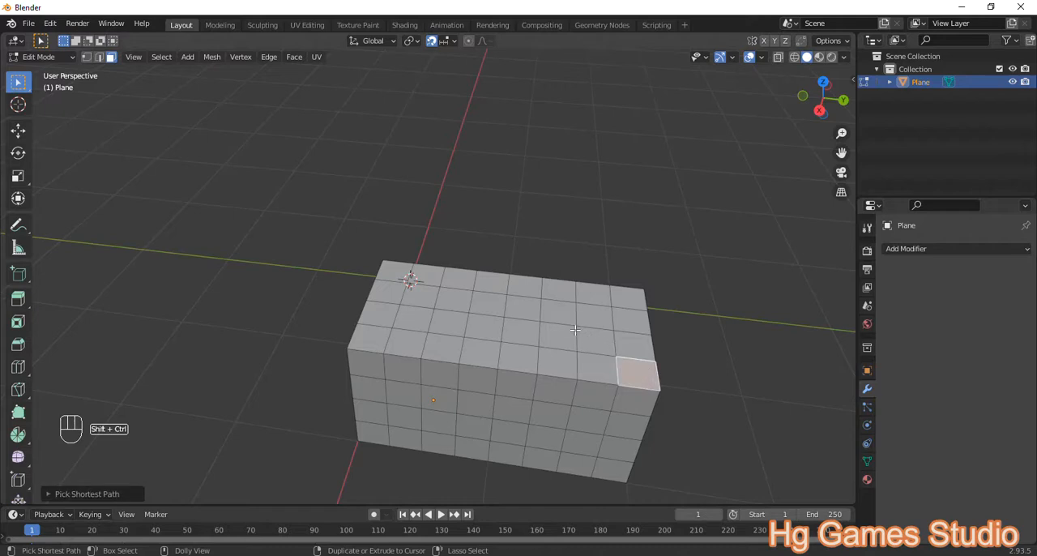
left_click(524, 283, "ctrl+shift")
scroll(618, 357, "down", 5)
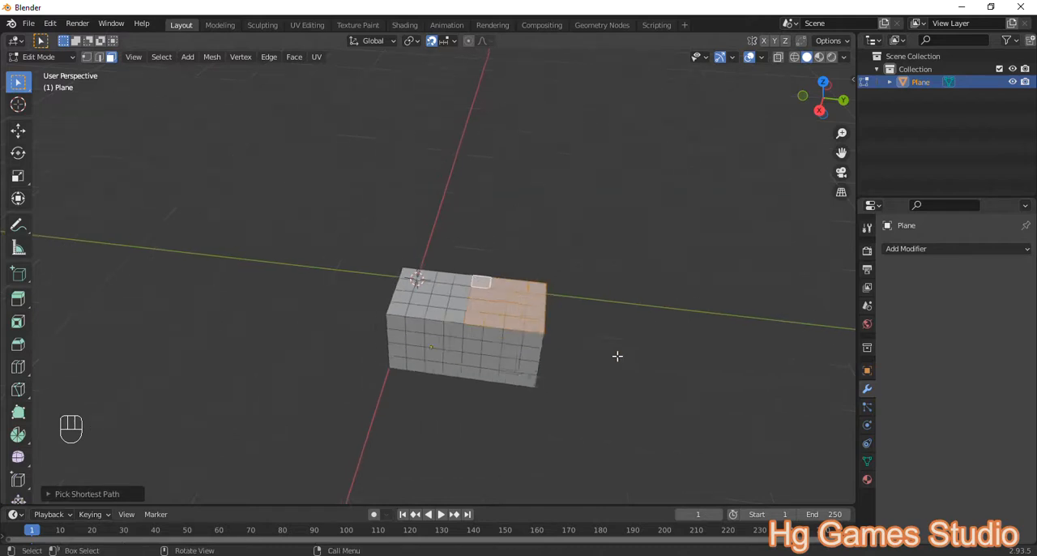
middle_click_drag(615, 356, 560, 319)
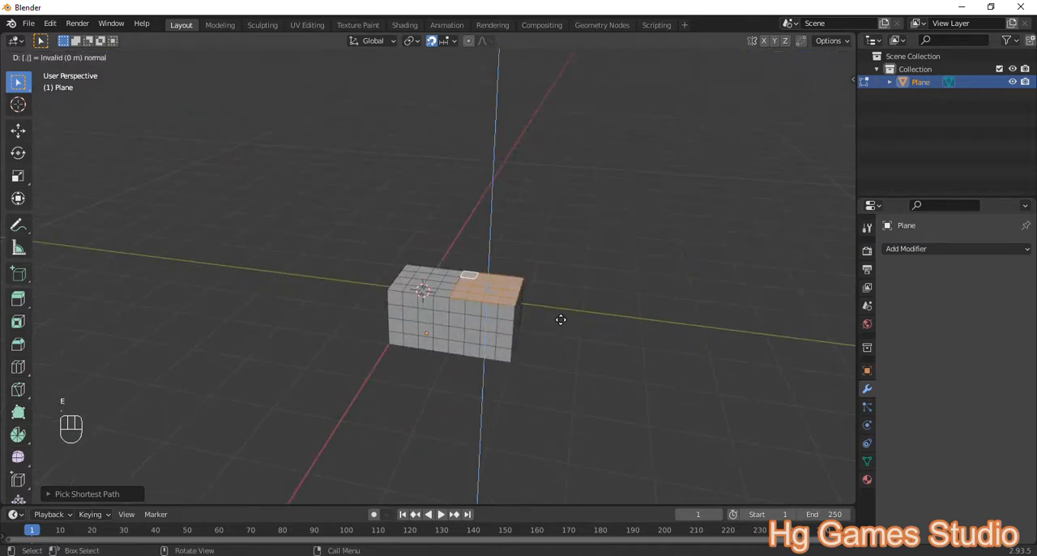
key("KP_2")
key("KP_5")
key("Return")
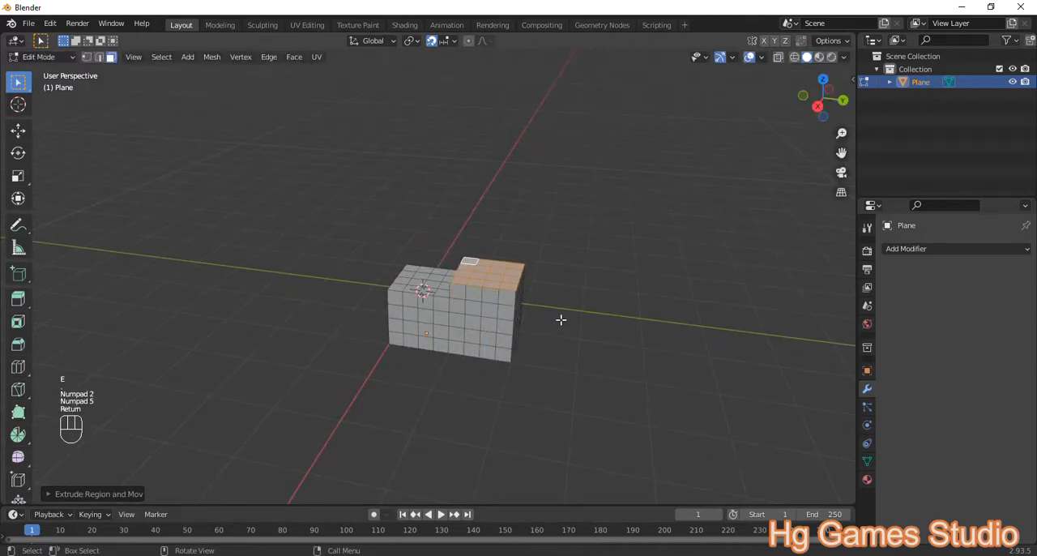
Step: Repeat the upward 0.25 m extrusion three more times to stack a full cube on the block's +Y half
key("shift+r")
key("shift+r")
key("shift+r")
middle_click_drag(560, 319, 663, 260)
mouse_move(470, 224)
middle_mouse_down()
mouse_move(449, 225)
mouse_move(477, 217)
middle_mouse_up()
scroll(430, 220, "up", 4)
Step: Select the 4×4 faces on the upper cube's −X side and extrude them outward by 0.25 m
left_click(524, 167)
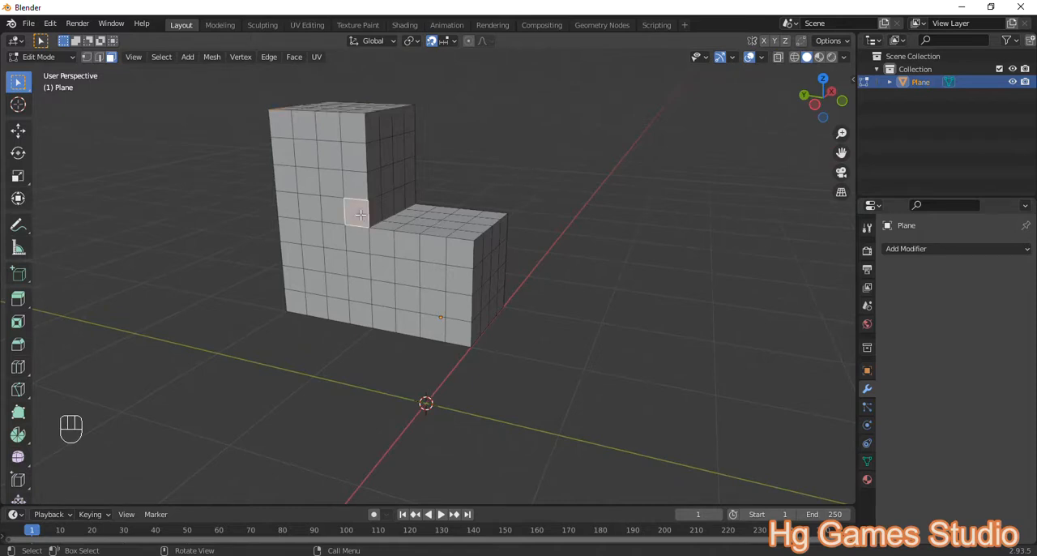
left_click(353, 182, "ctrl+shift")
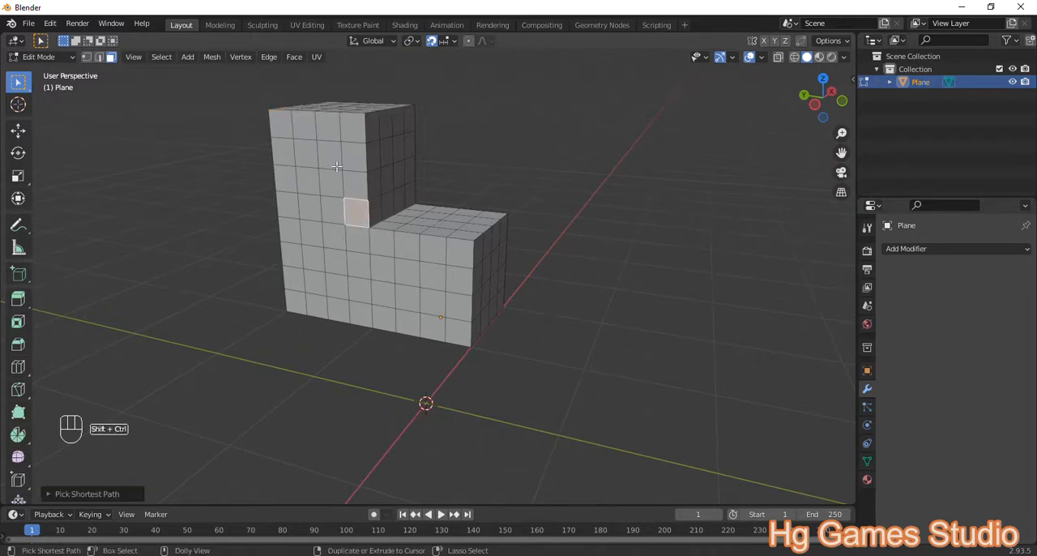
left_click(285, 122, "ctrl+shift")
middle_click_drag(424, 157, 409, 213)
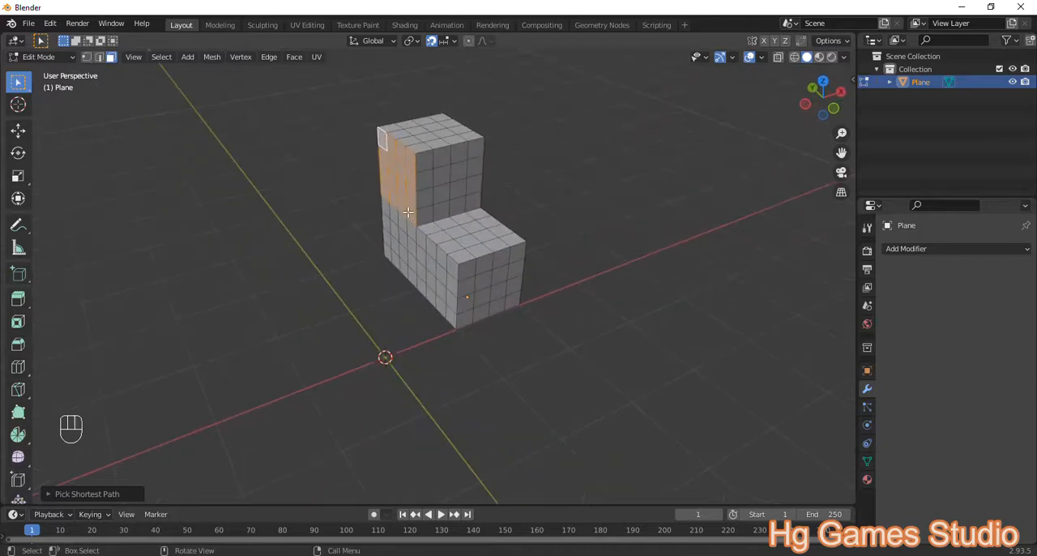
type("e.25")
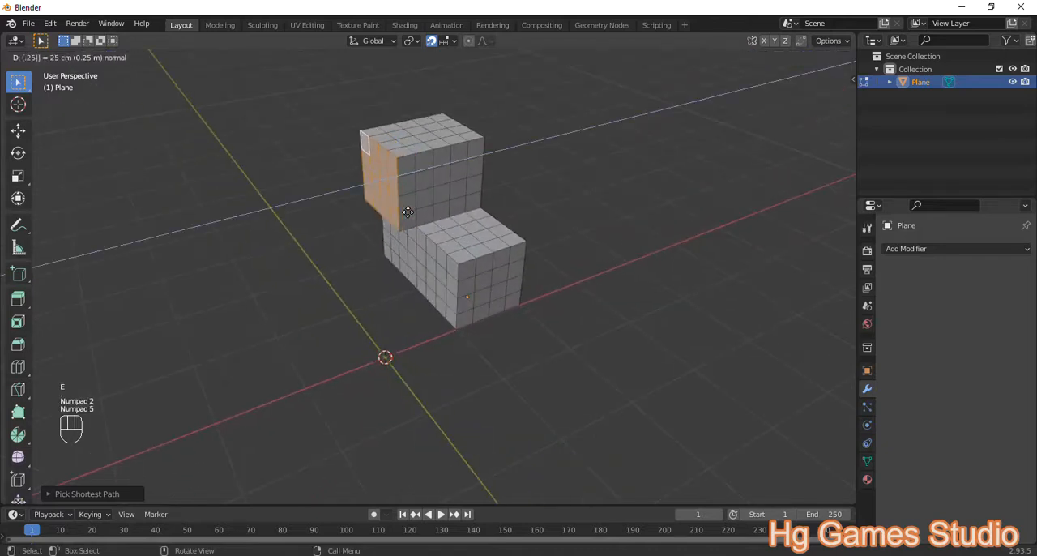
left_click(407, 213)
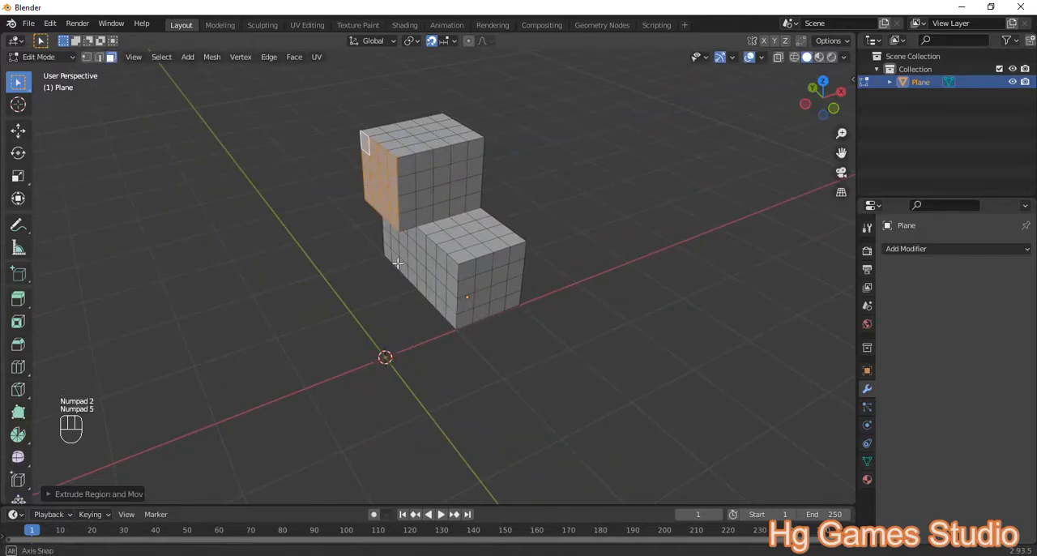
Step: Repeat the −X extrusion of the upper cube's side three more times to form an overhanging arm
middle_click_drag(401, 262, 388, 249)
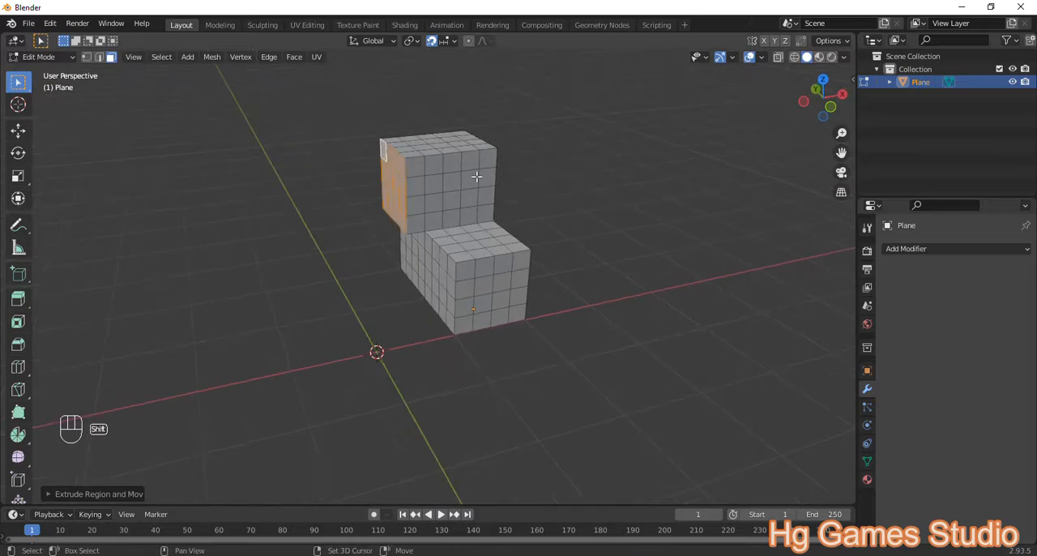
key("shift+r")
key("shift+r")
key("shift+r")
middle_click_drag(477, 176, 261, 231)
scroll(410, 255, "down", 3)
middle_click_drag(409, 255, 481, 286)
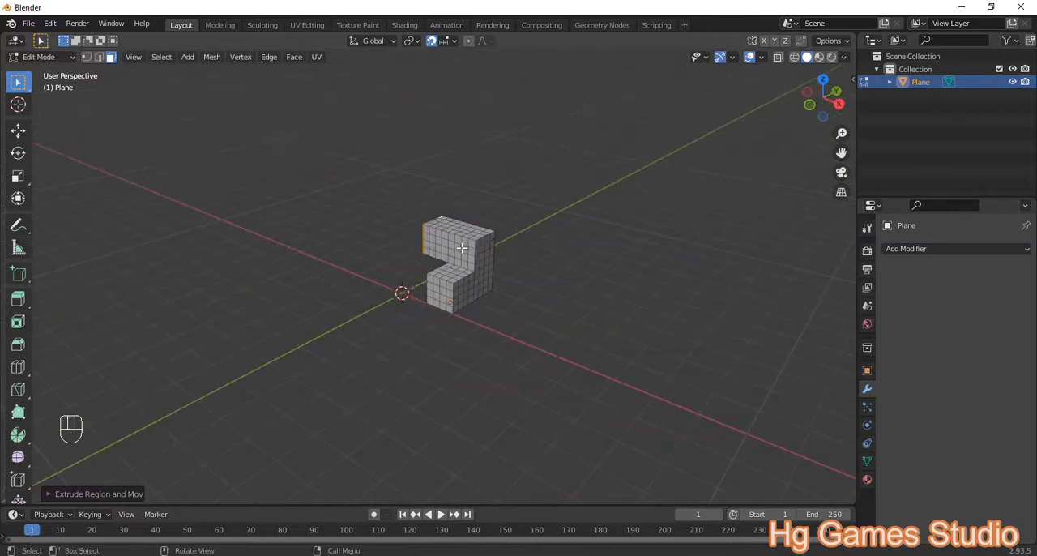
scroll(410, 238, "up", 4)
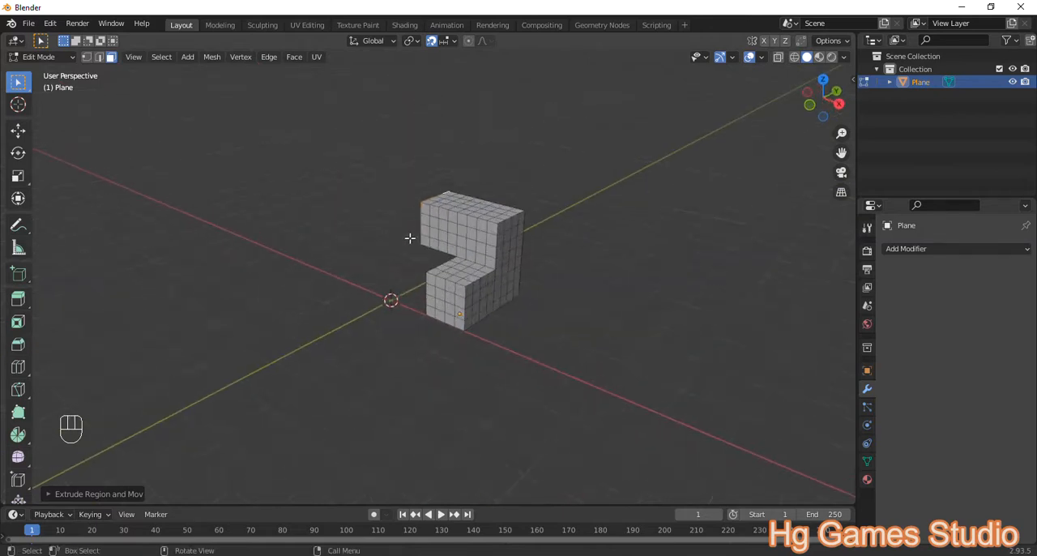
middle_click_drag(419, 238, 438, 242)
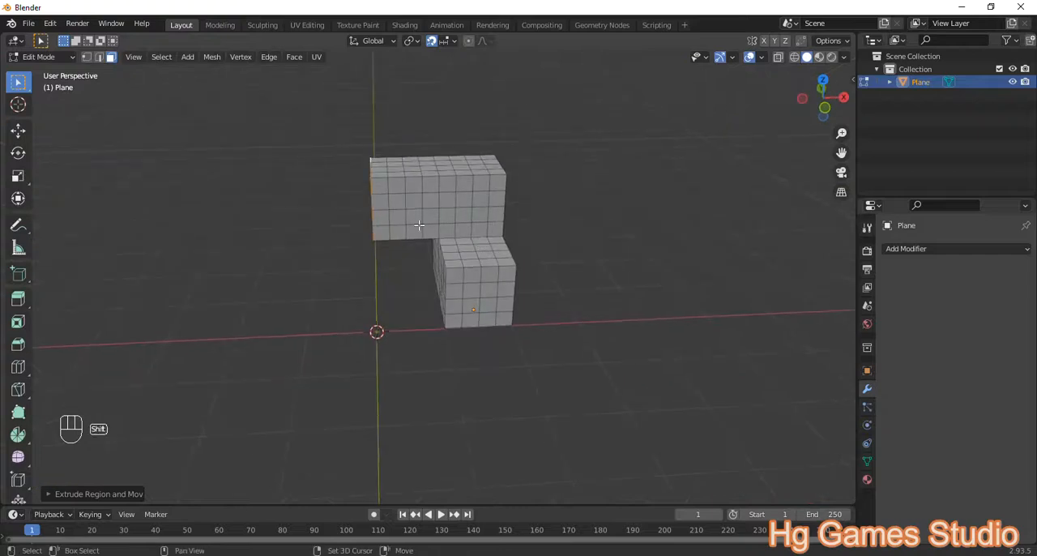
Step: Lengthen the overhanging arm along −X by repeating the 0.25 m extrusion four more times
key("shift+r")
key("shift+r")
key("shift+r")
key("shift+r")
middle_click_drag(366, 224, 292, 142)
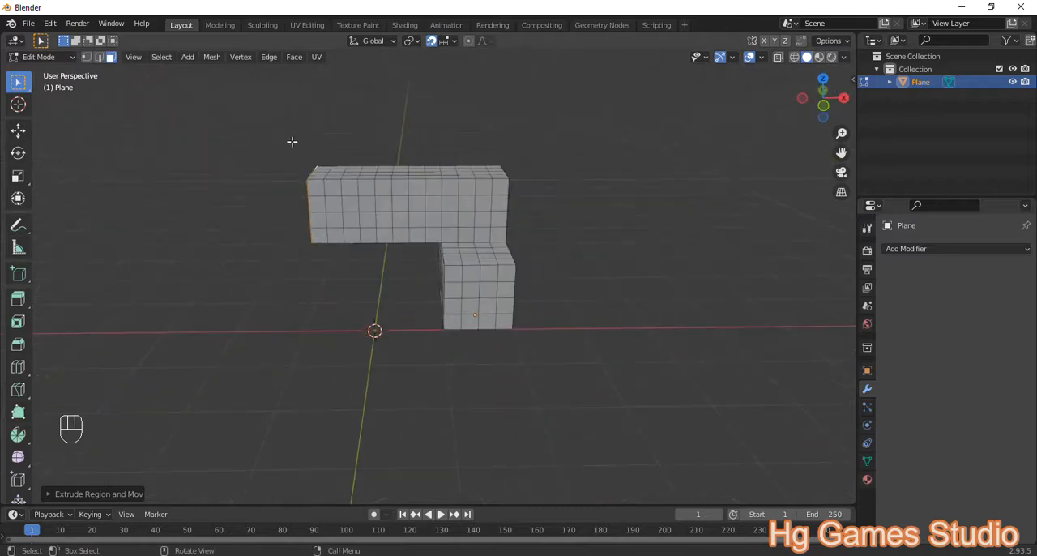
Step: Select the 4×4 faces at the arm's −X end on its −Y side and extrude them outward by 0.25 m
left_click(322, 186, "ctrl+shift")
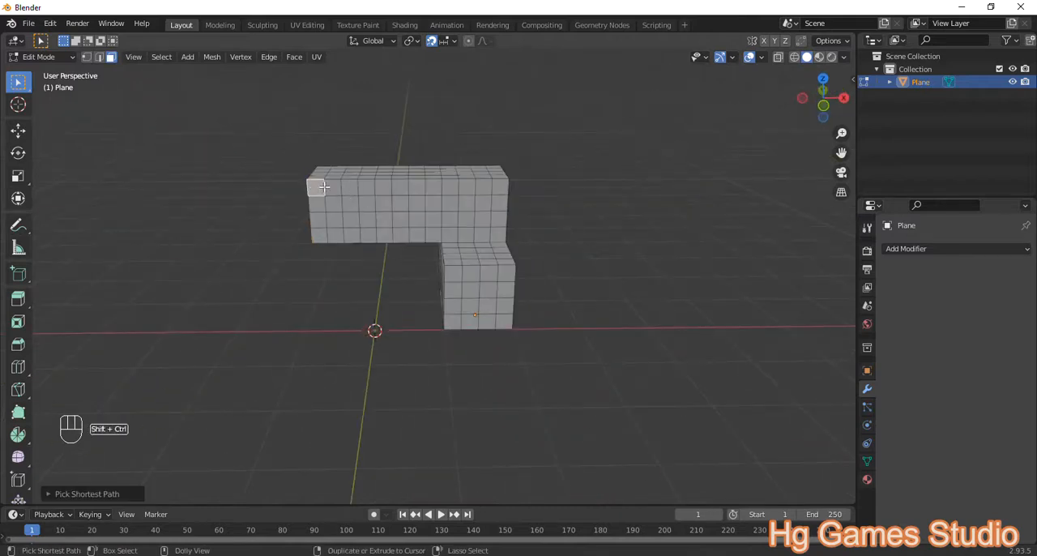
left_click(371, 235, "ctrl+shift")
middle_click_drag(421, 223, 300, 224)
type("e.25")
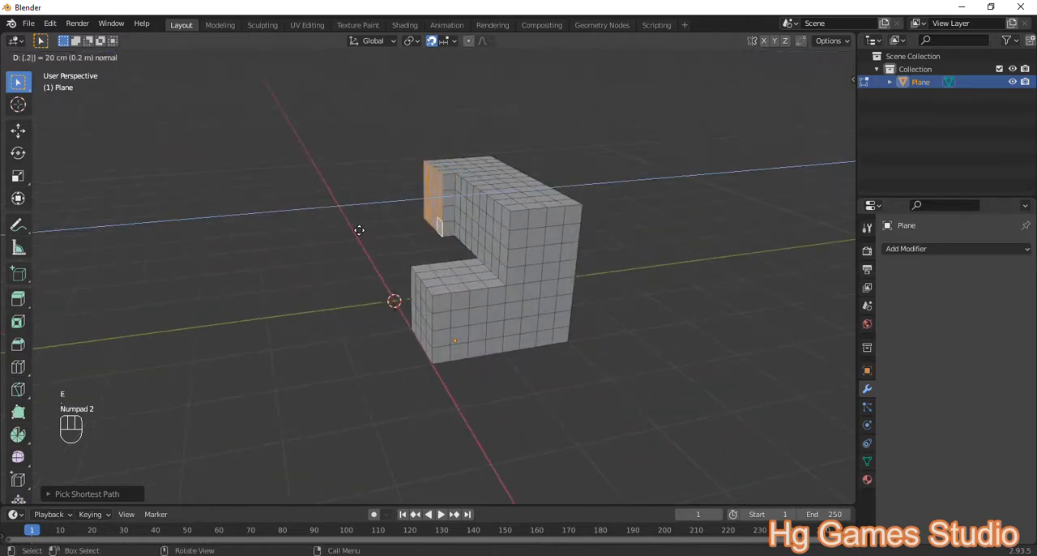
key("Return")
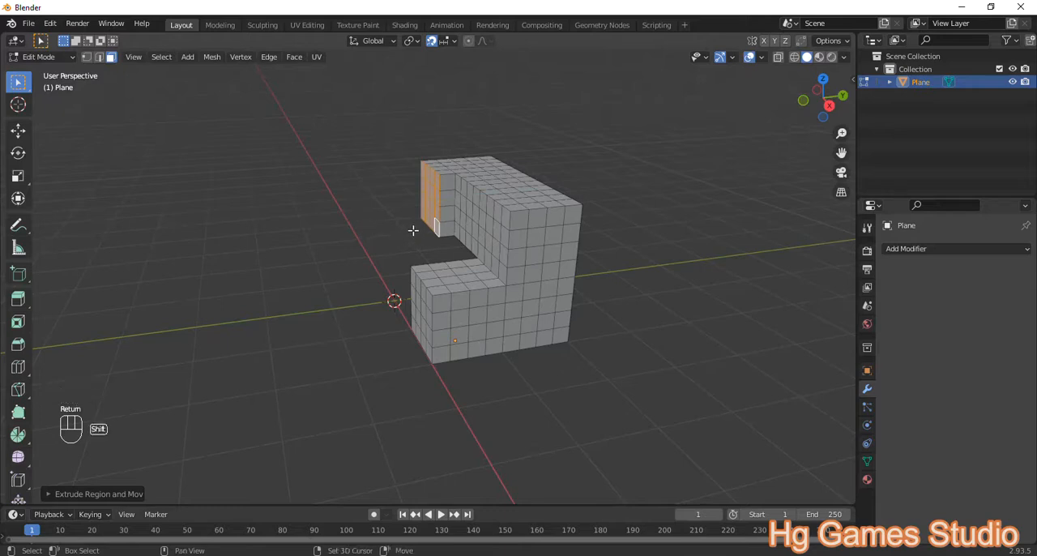
Step: Repeat the −Y extrusion at the arm's end three more times to complete a cube-sized projection
key("shift+r")
key("shift+r")
key("shift+r")
middle_click_drag(354, 250, 398, 258)
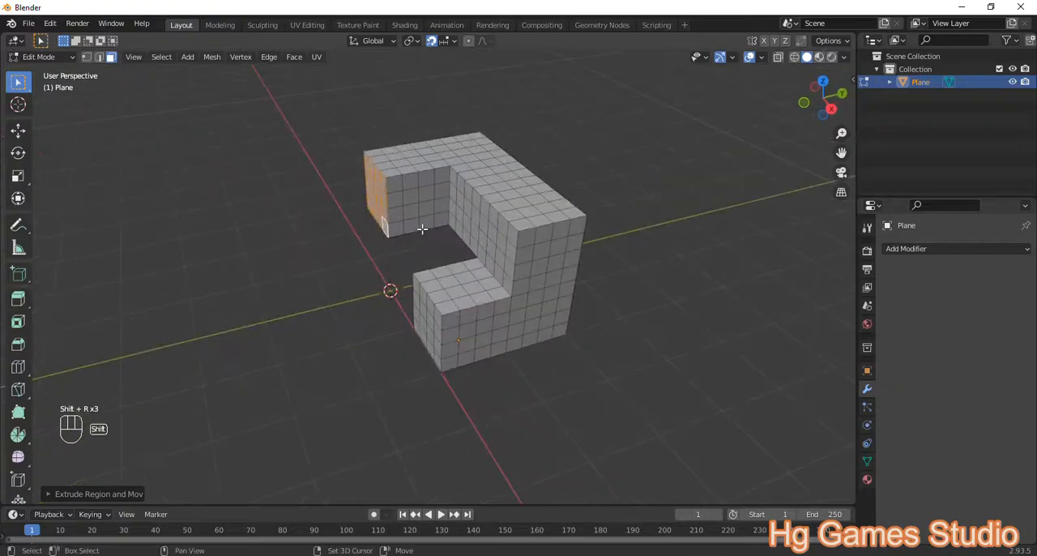
Step: Lengthen the arm along −Y by repeating the 0.25 m extrusion four more times
key("shift+r")
key("shift+r")
key("shift+r")
key("shift+r")
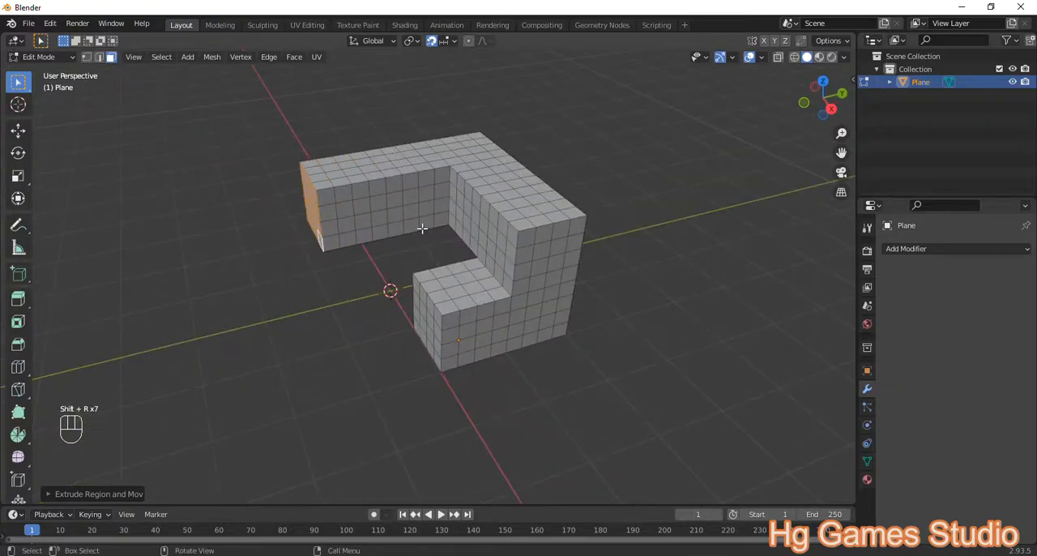
Step: Select the 4×4 faces on top of the arm's −Y end and extrude them upward by 0.25 m
scroll(421, 229, "down", 3)
middle_click_drag(422, 229, 324, 236)
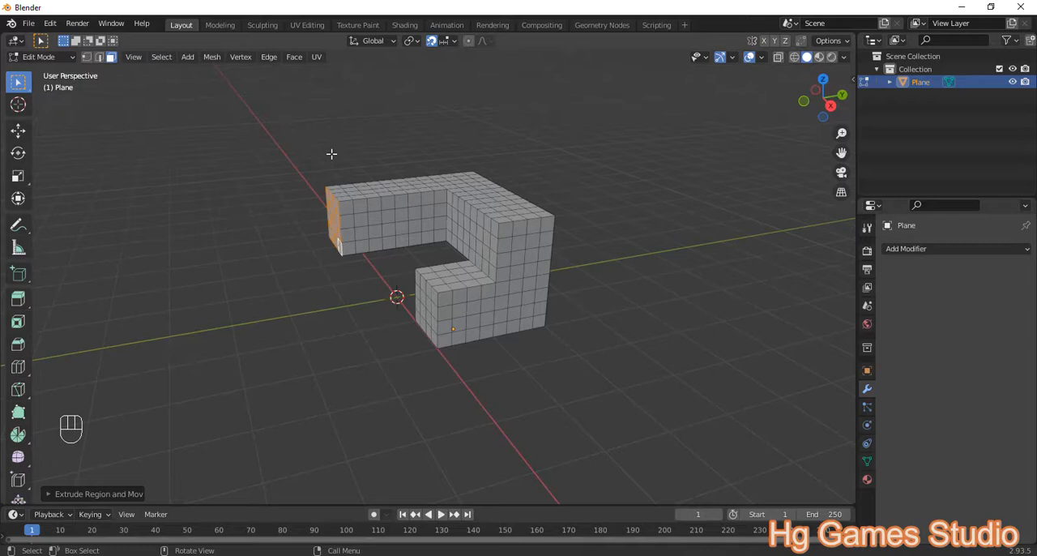
middle_click_drag(363, 230, 332, 235)
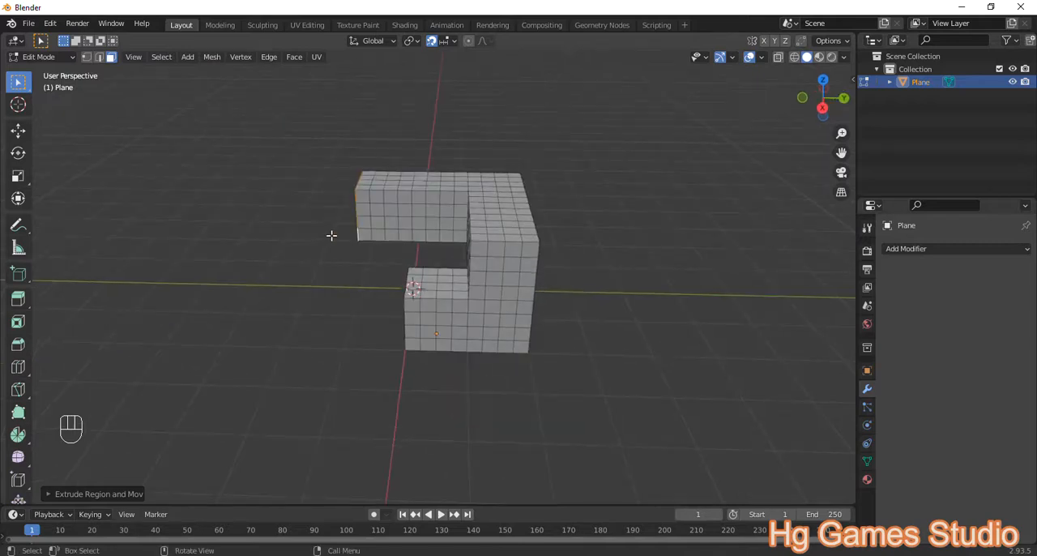
middle_click_drag(370, 190, 314, 101)
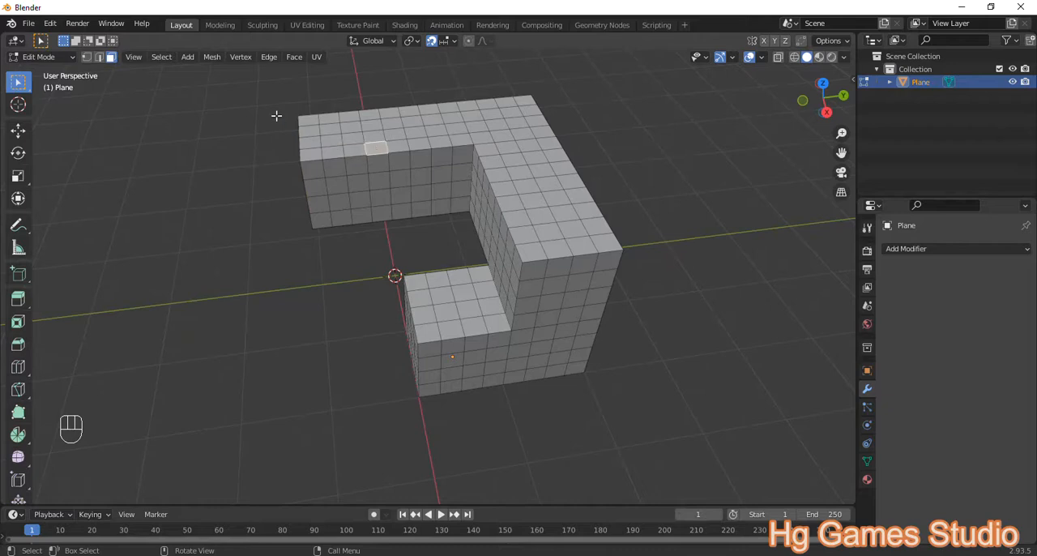
left_click(373, 146, "ctrl")
left_click(311, 118, "ctrl+shift")
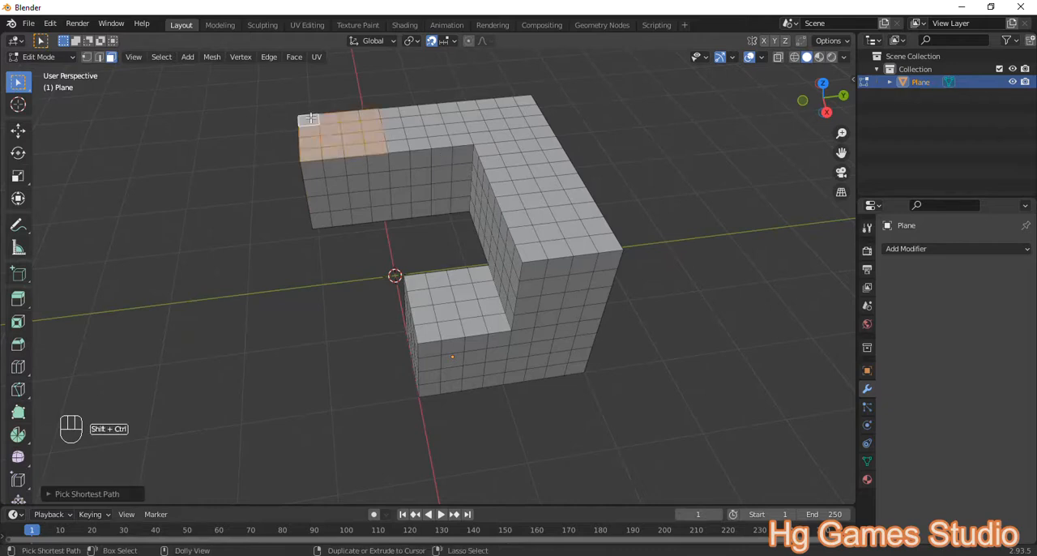
scroll(350, 134, "down", 2)
key("KP_2")
type("e")
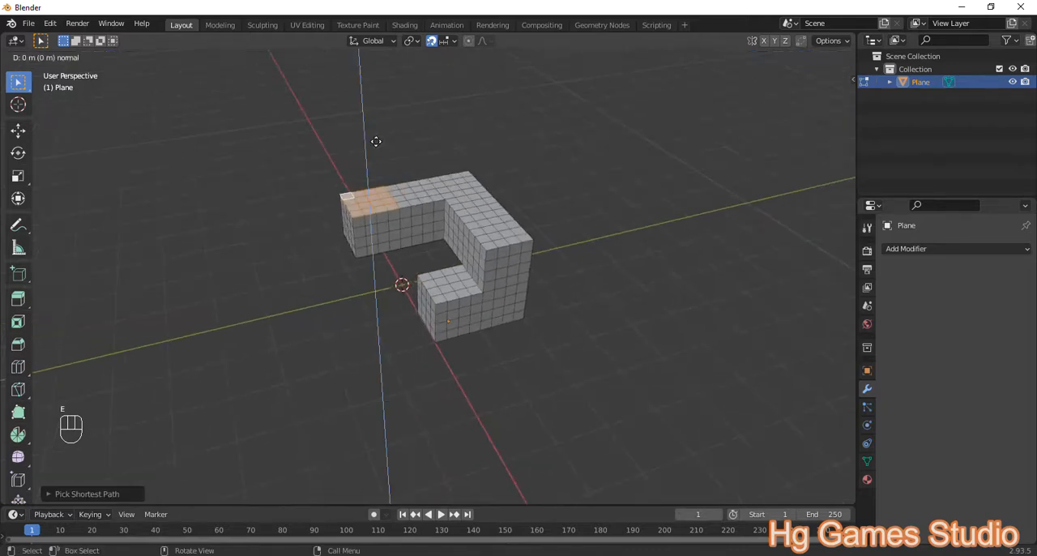
type(".2")
key("KP_5")
key("Return")
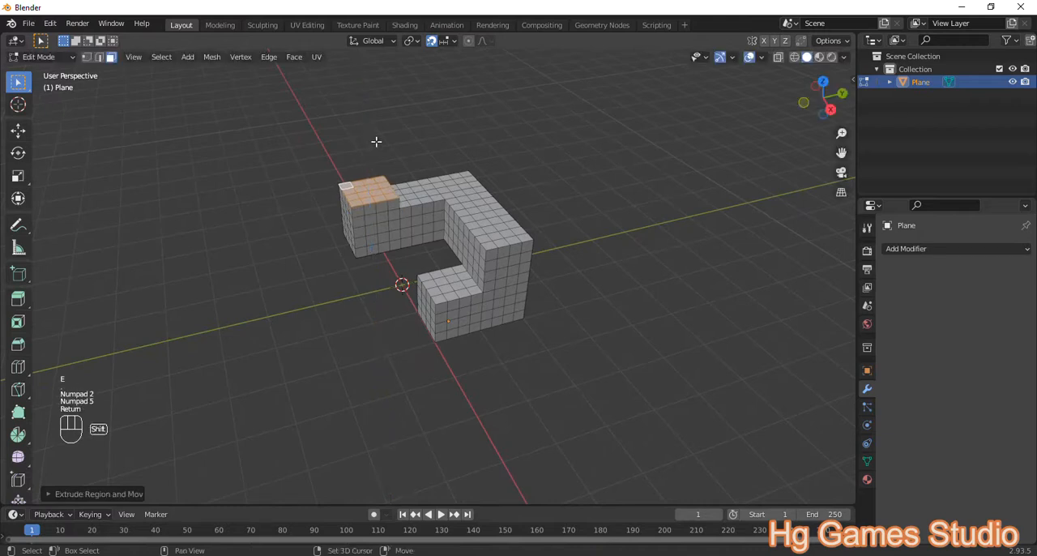
Step: Repeat the upward extrusion seven more times to raise a column at the arm's −Y end
key("shift+r")
key("shift+r")
key("shift+r")
middle_click_drag(371, 144, 472, 232)
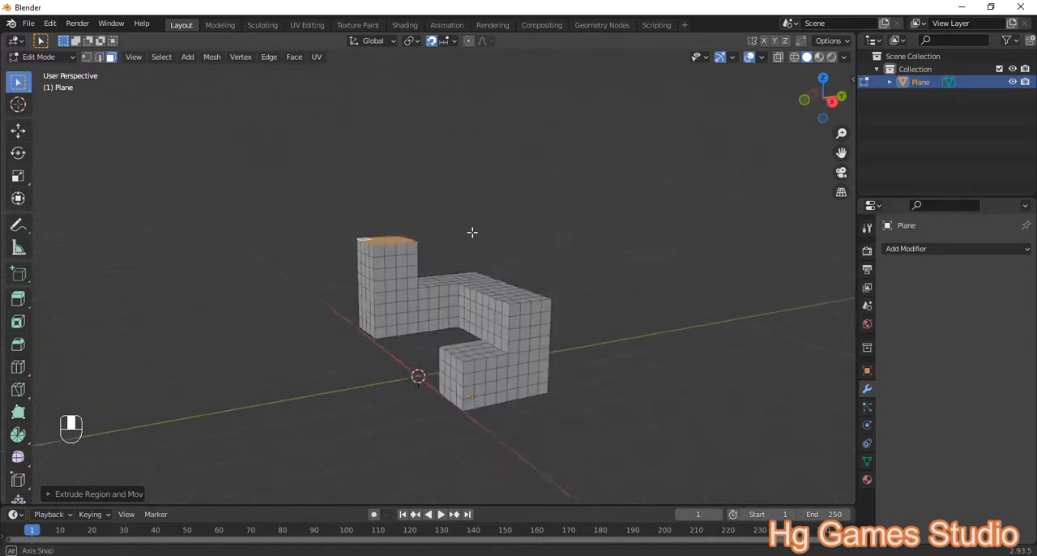
middle_click_drag(579, 247, 553, 255)
key("shift+r")
key("shift+r")
key("shift+r")
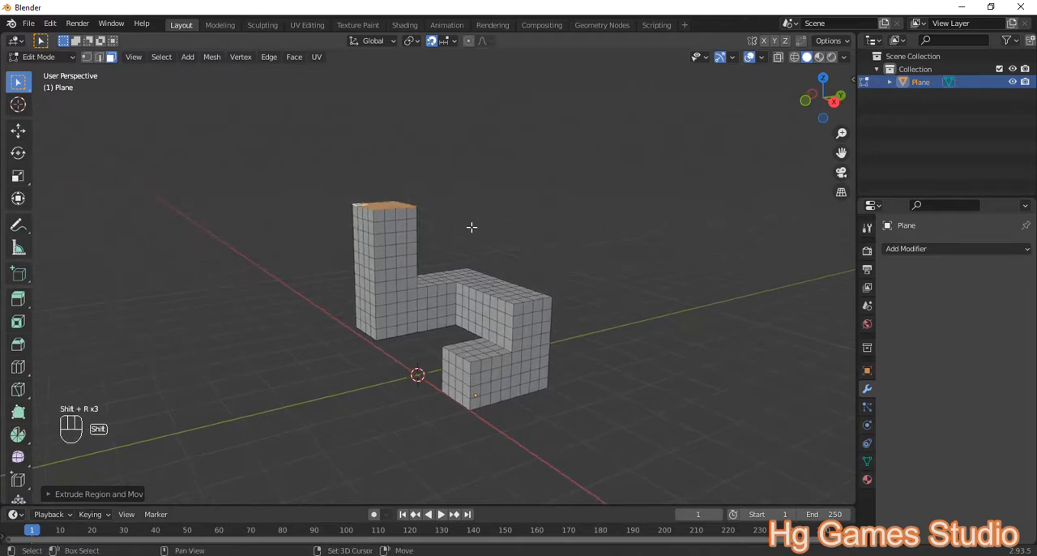
key("shift+r")
Step: Clear the selection, select the uppermost 4×4 faces on the column's −Y side, and extrude them outward by 0.25 m
middle_click_drag(421, 204, 354, 191)
key("alt+a")
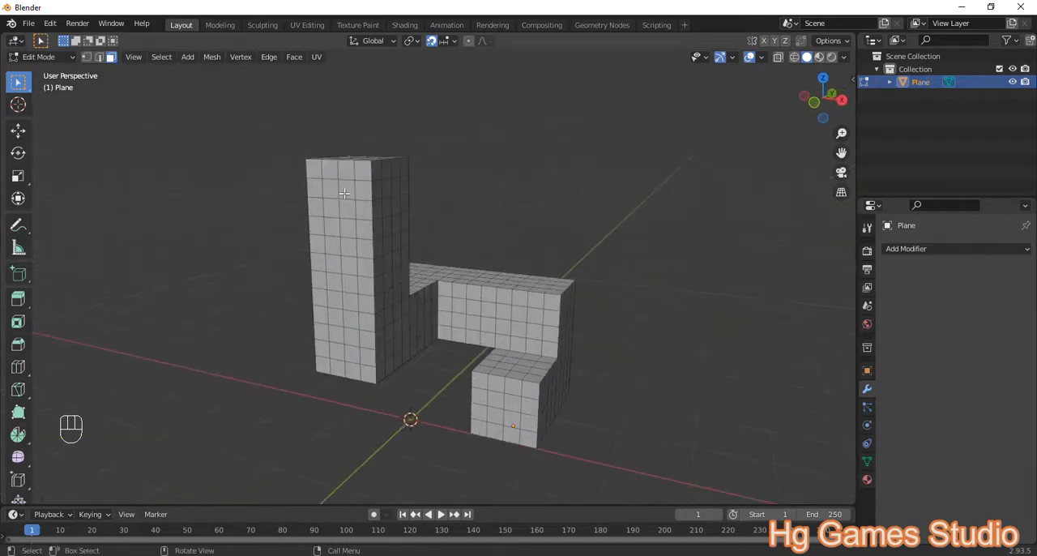
left_click(364, 229, "ctrl+shift")
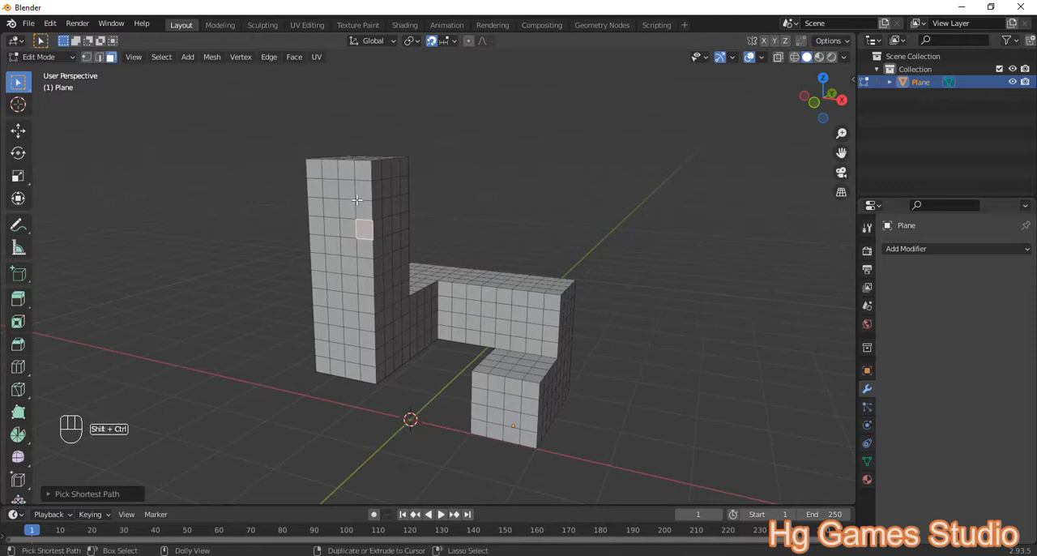
left_click(312, 171, "ctrl+shift")
middle_click_drag(315, 167, 343, 215)
type("e.25")
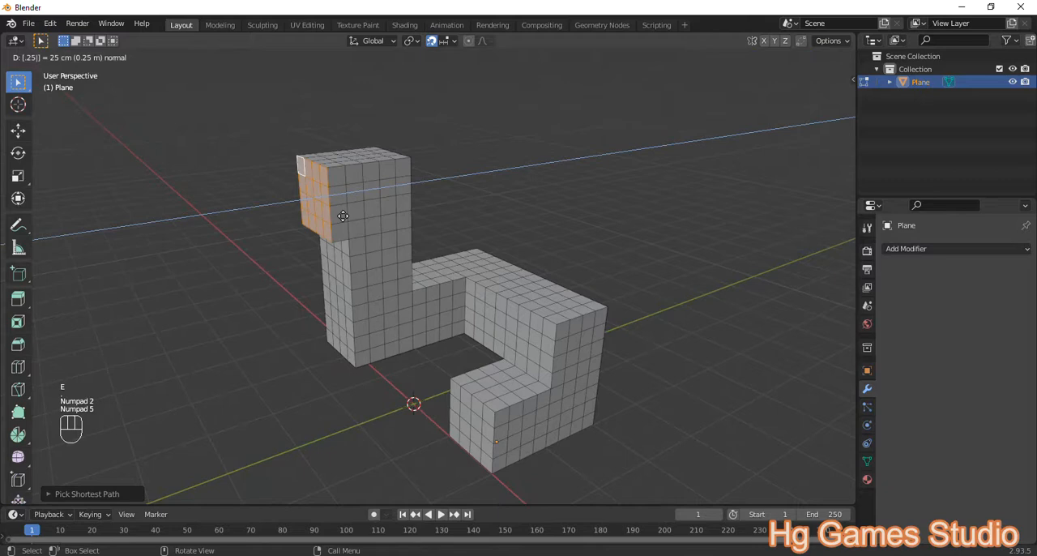
key("Return")
Step: Repeat the −Y extrusion at the column's upper end seven more times to form an upper arm
key("shift+r")
key("shift+r")
key("shift+r")
middle_click_drag(348, 226, 300, 249)
scroll(299, 251, "down", 3)
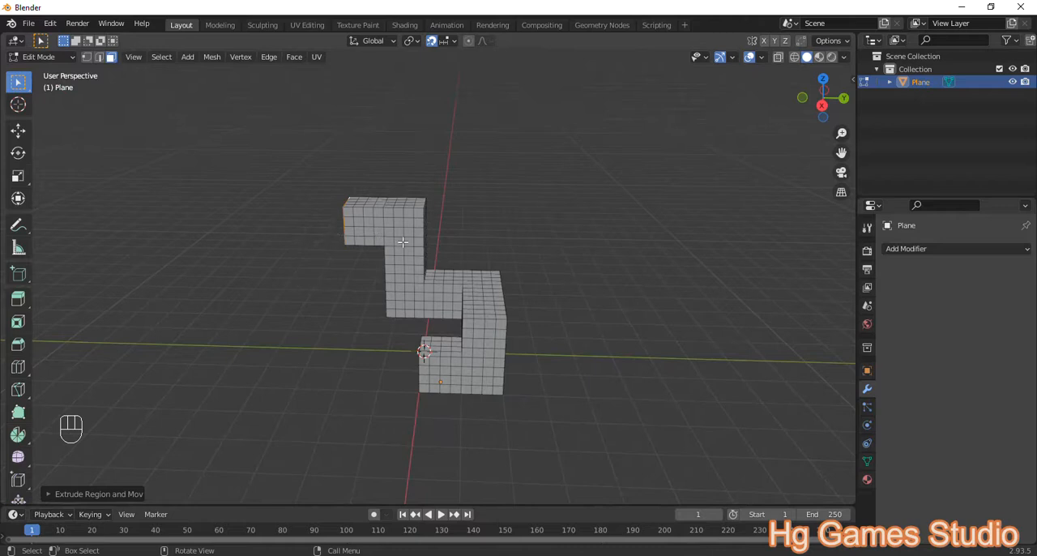
middle_click_drag(361, 235, 328, 223)
scroll(328, 222, "up", 4)
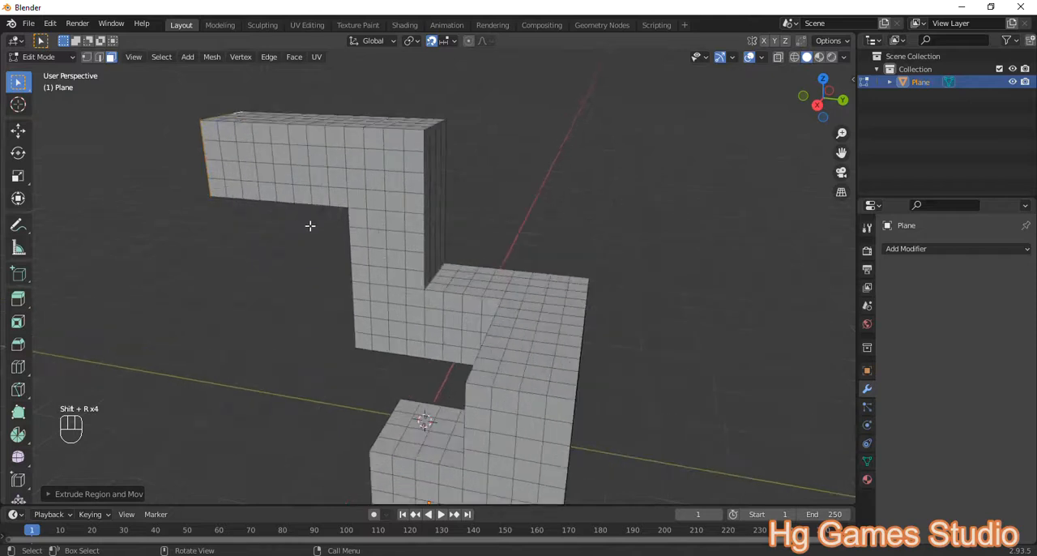
Step: Select the 4×4 faces on the +X side of the upper arm's −Y end and extrude them outward by 0.25 m
left_click(226, 258)
key("ctrl")
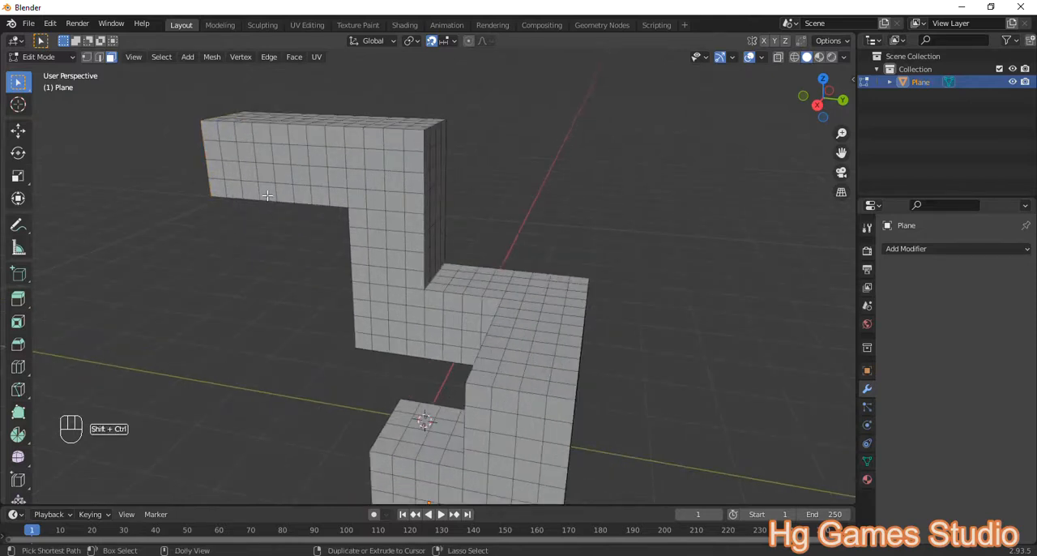
left_click(268, 195, "ctrl+shift")
left_click(214, 128, "ctrl+shift")
middle_click_drag(214, 128, 300, 189)
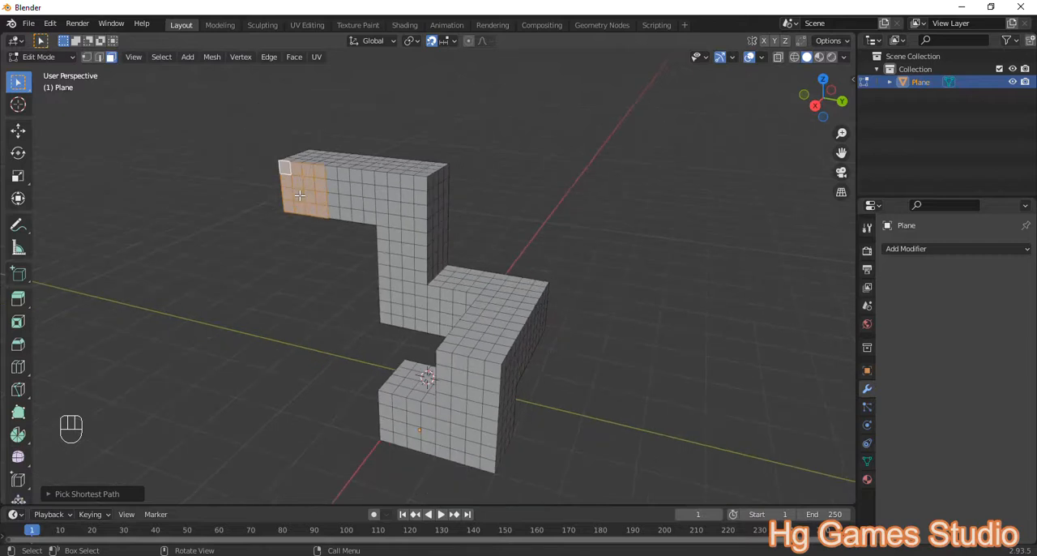
key("e")
key("KP_2")
key("KP_5")
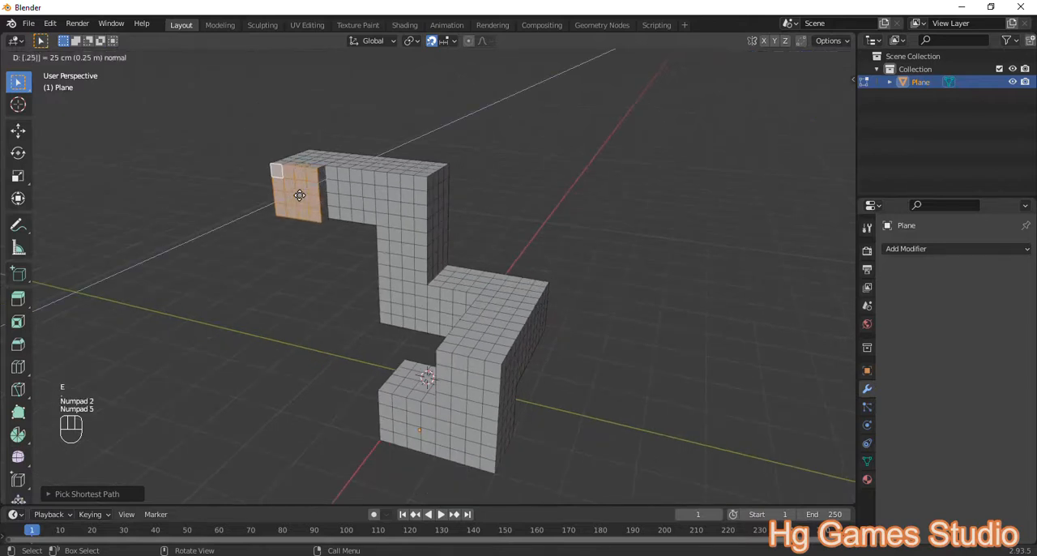
key("Return")
Step: Repeat the +X extrusion eleven more times to form a long upper beam
key("shift+r")
key("shift+r")
key("shift+r")
key("shift+r")
middle_click_drag(329, 225, 288, 252)
key("shift+r")
key("shift+r")
key("shift+r")
key("shift+r")
key("shift+r")
key("shift+r")
key("shift+r")
key("shift+r")
Step: Select the 4×4 faces on the underside of the upper beam's +X end and extrude them downward by 0.25 m
scroll(182, 271, "up", 1)
middle_click_drag(182, 271, 288, 198)
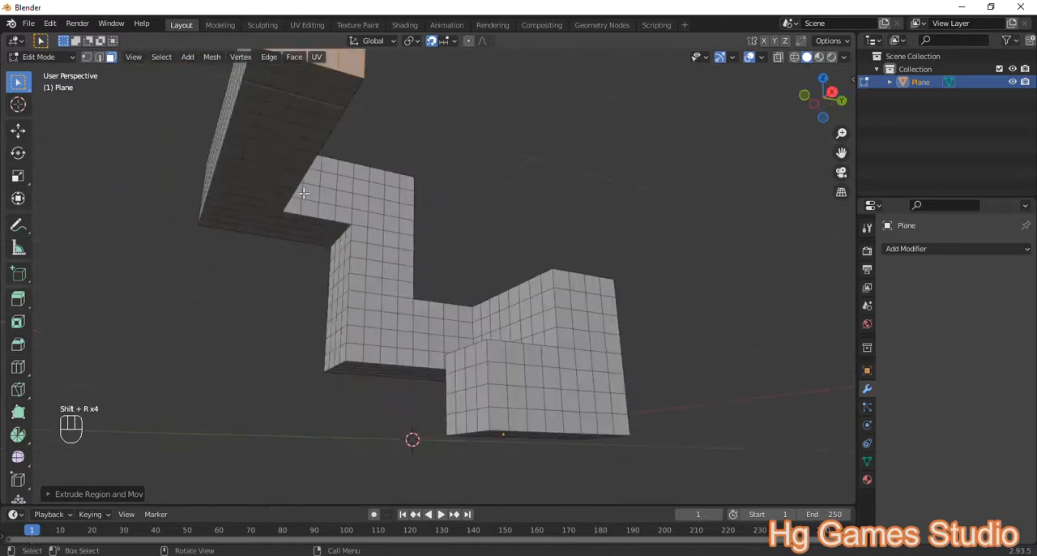
left_click(419, 137)
left_click(348, 86, "ctrl+shift")
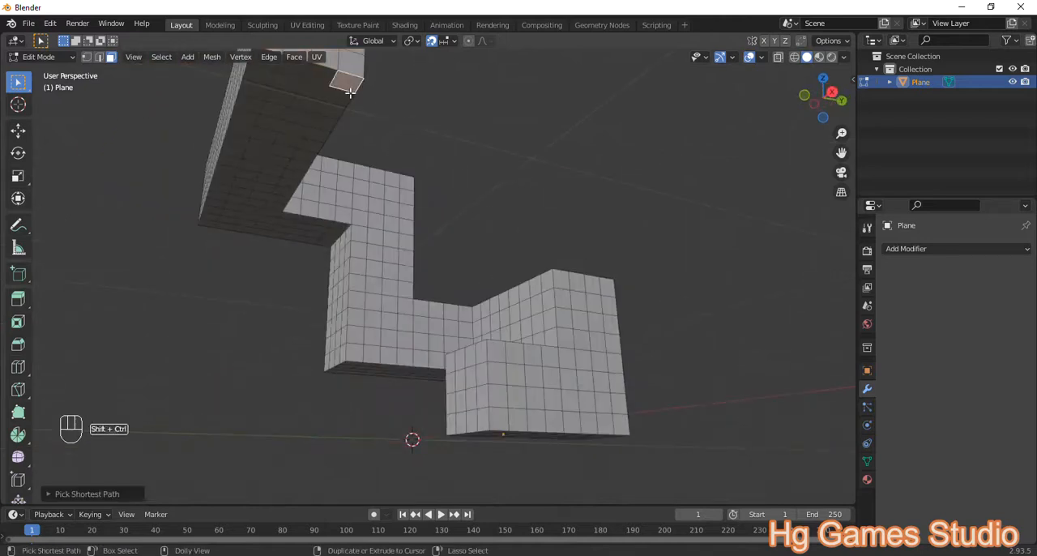
left_click(251, 105, "ctrl+shift")
middle_click_drag(310, 122, 299, 174)
key("e")
key("KP_2")
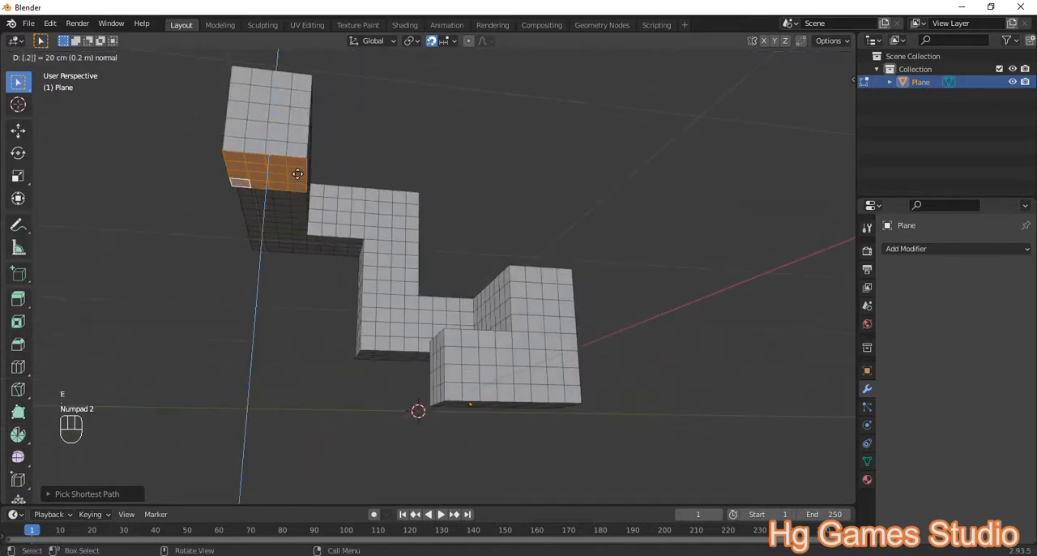
key("KP_5")
key("Return")
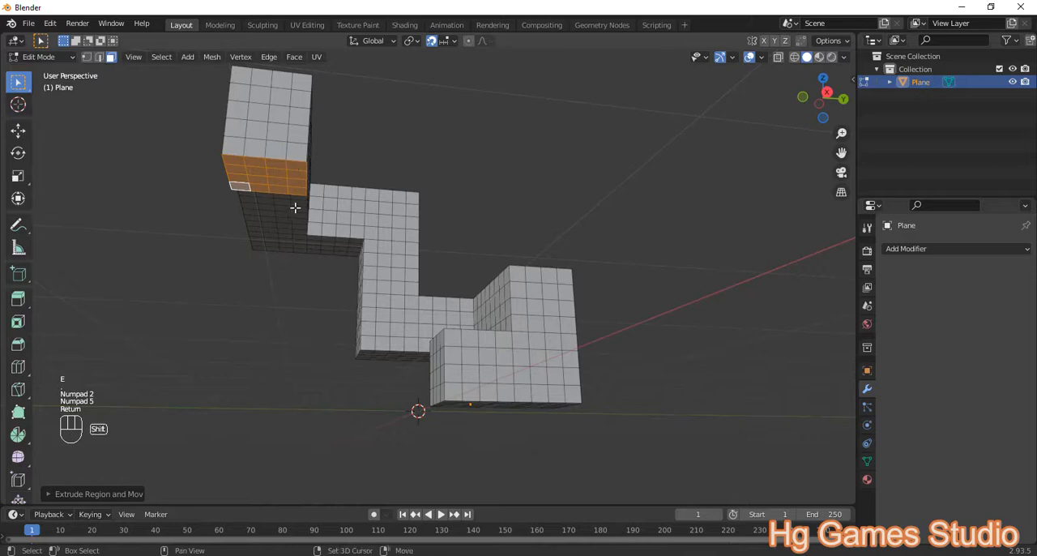
Step: Repeat the downward extrusion eleven more times to form a leg reaching the base level of the mesh
key("shift+r")
key("shift+r")
key("shift+r")
key("shift+r")
middle_click_drag(388, 236, 326, 289)
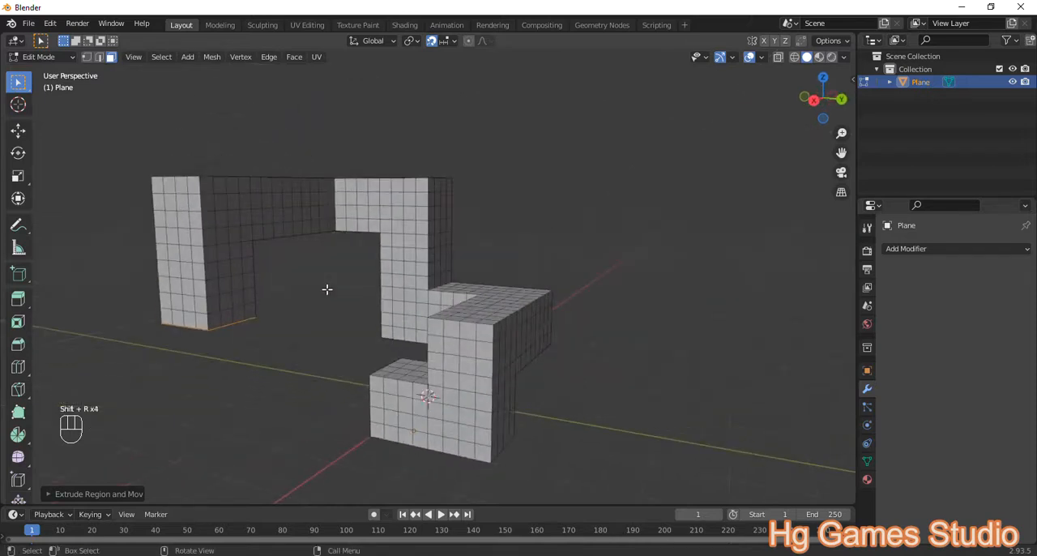
key("shift+r")
key("shift+r")
key("shift+r")
key("shift+r")
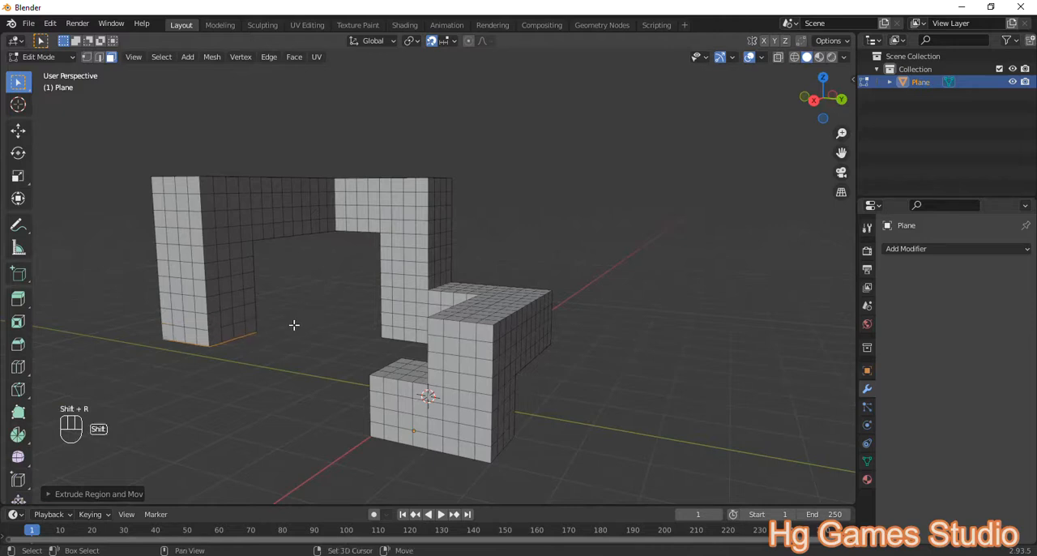
middle_click_drag(294, 325, 254, 402)
key("shift+r")
key("shift+r")
key("shift+r")
Step: Select the lowest 4×4 faces on the leg's +X side and extrude them outward by 0.25 m
scroll(272, 371, "up", 3)
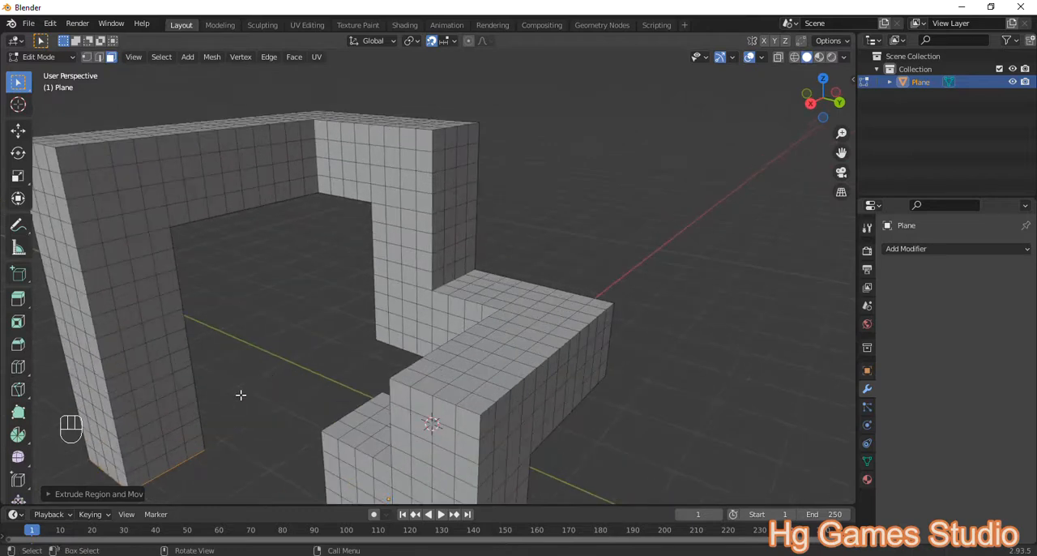
scroll(227, 407, "down", 4)
middle_click_drag(227, 409, 348, 444)
left_click(299, 442, "ctrl+shift")
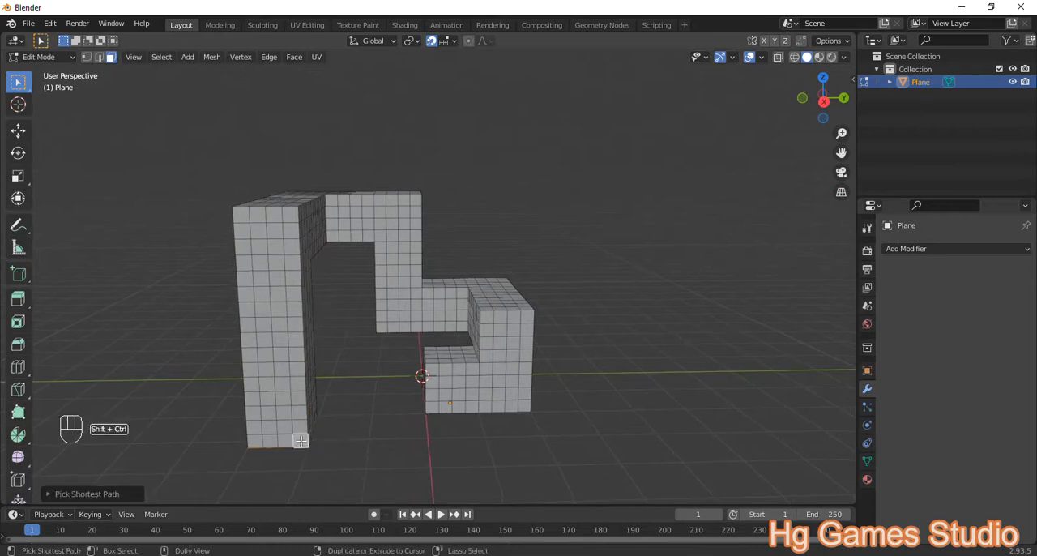
left_click(252, 397, "ctrl+shift")
middle_click_drag(252, 396, 257, 432)
type("e.25")
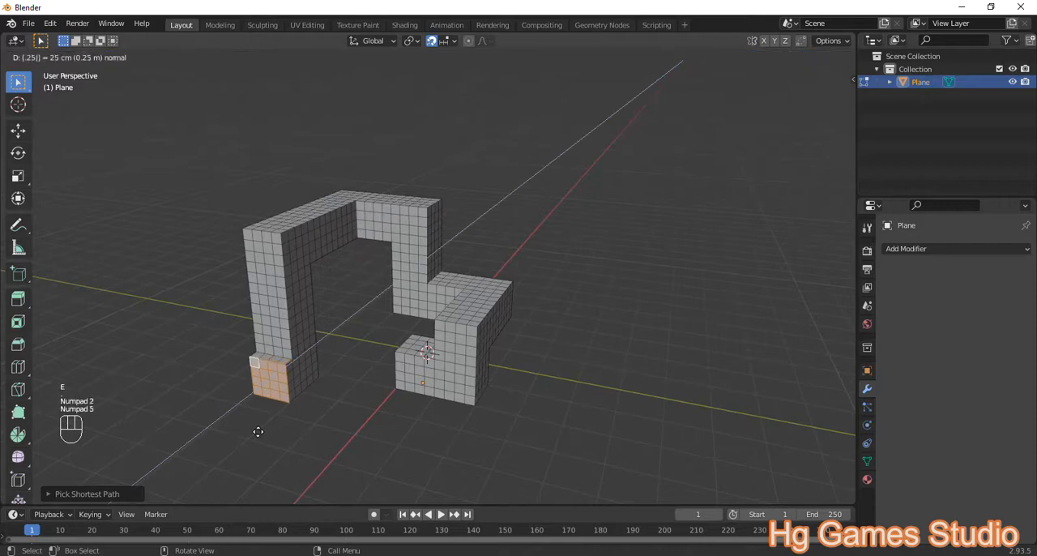
middle_click(273, 412)
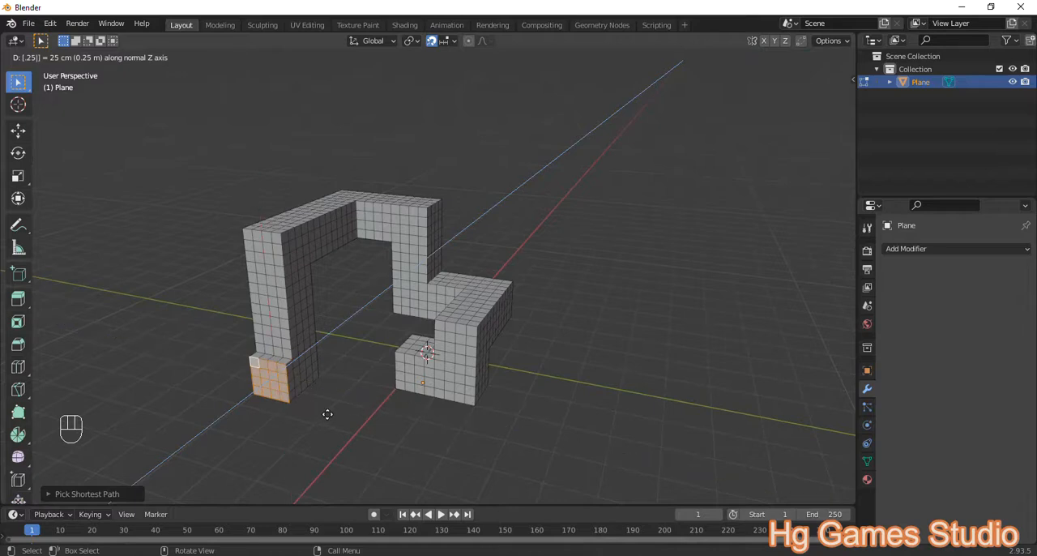
key("Return")
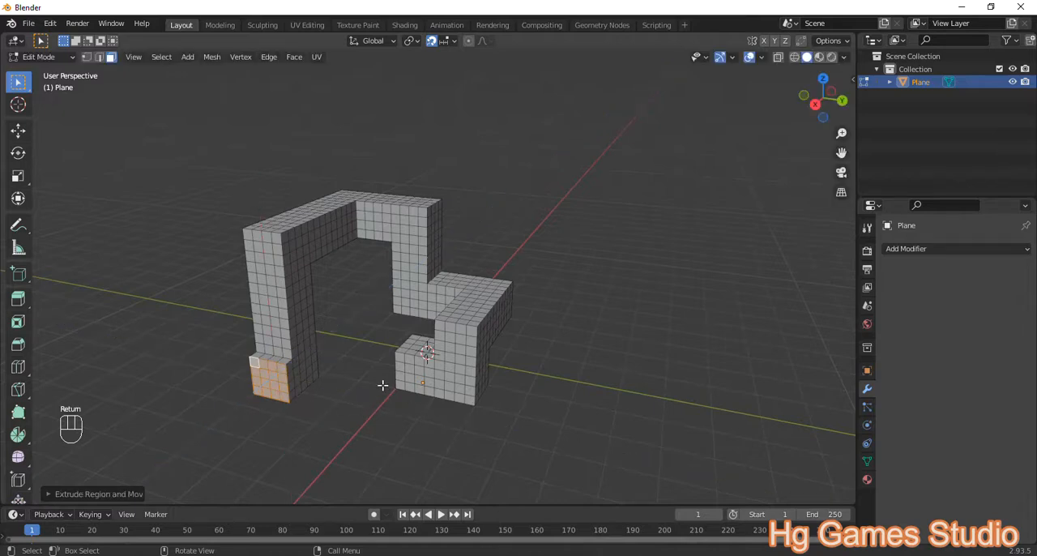
Step: Repeat the +X extrusion at the leg's base seven more times to form a foot
key("shift+r")
key("shift+r")
key("shift+r")
key("shift+r")
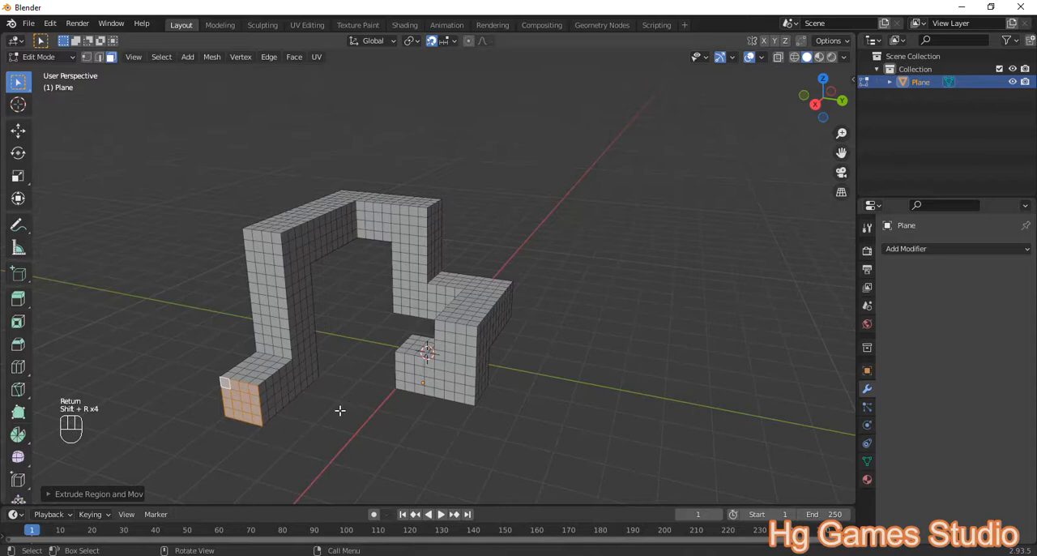
middle_click_drag(341, 410, 322, 416)
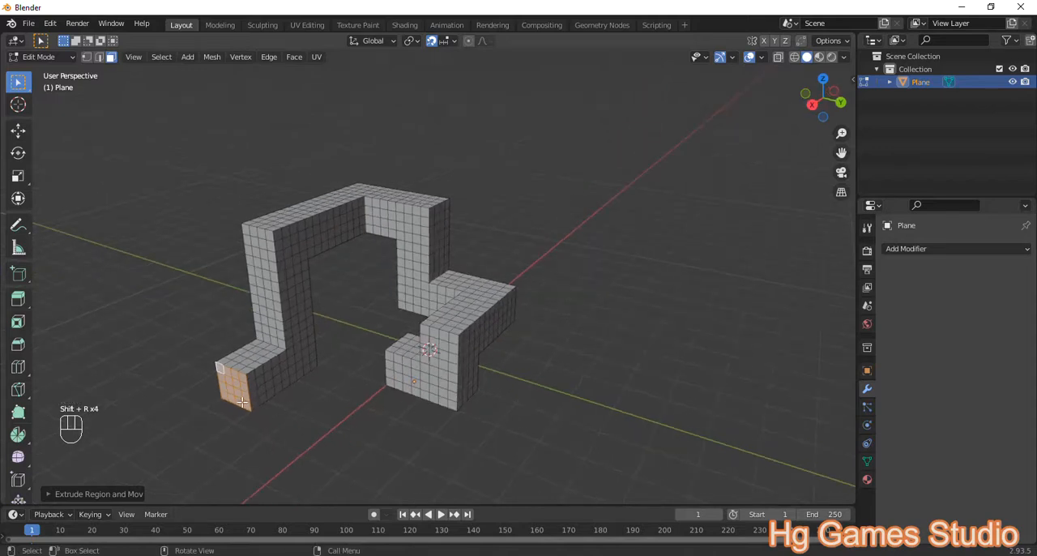
key("shift+r")
key("shift+r")
key("shift+r")
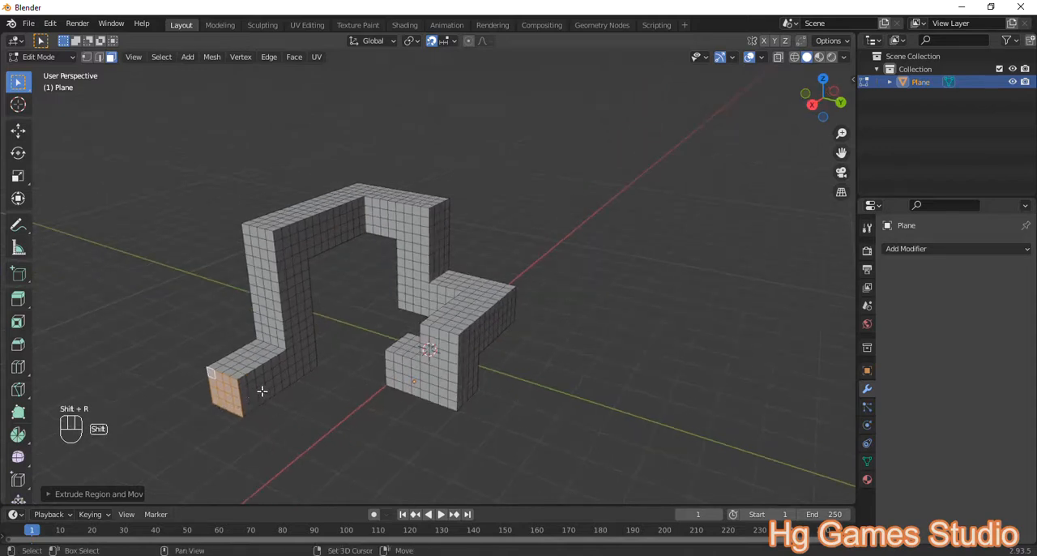
key("shift+r")
Step: Select the 4×4 faces on the +Y side of the foot's +X end and extrude them outward by 0.25 m
scroll(248, 394, "up", 2)
middle_click_drag(247, 444, 375, 372, "shift")
left_click(138, 398)
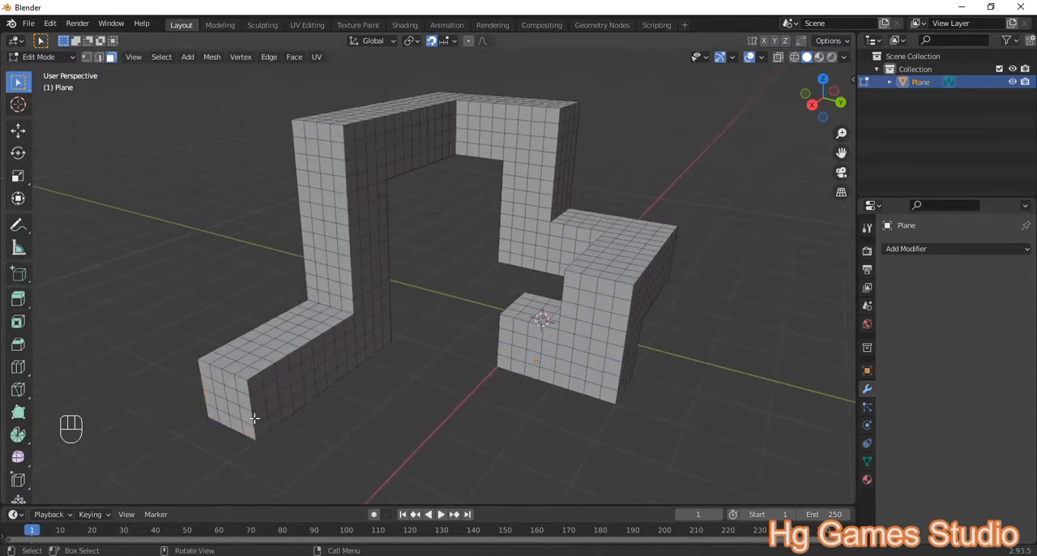
left_click(260, 428, "ctrl+shift")
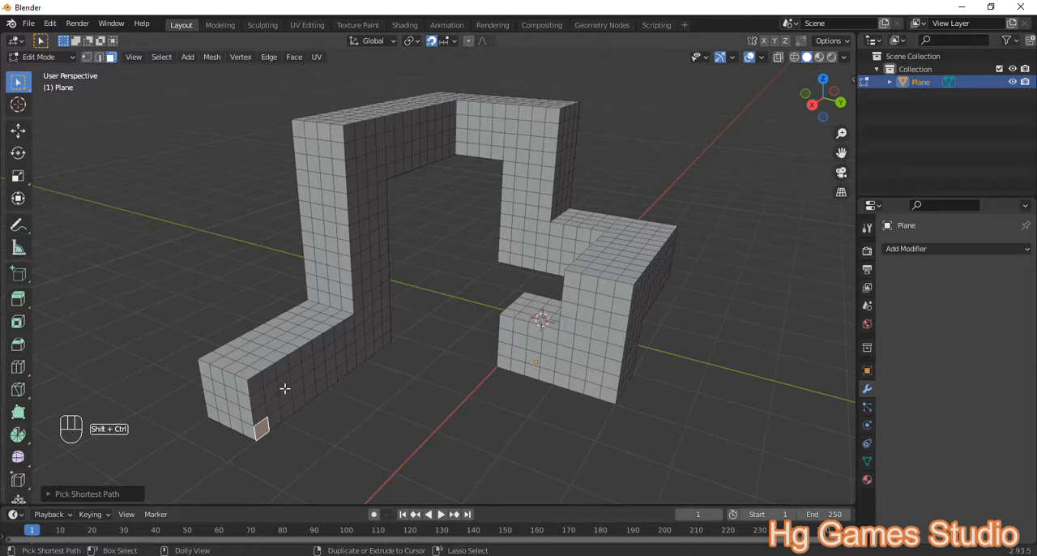
left_click(296, 361, "ctrl+shift")
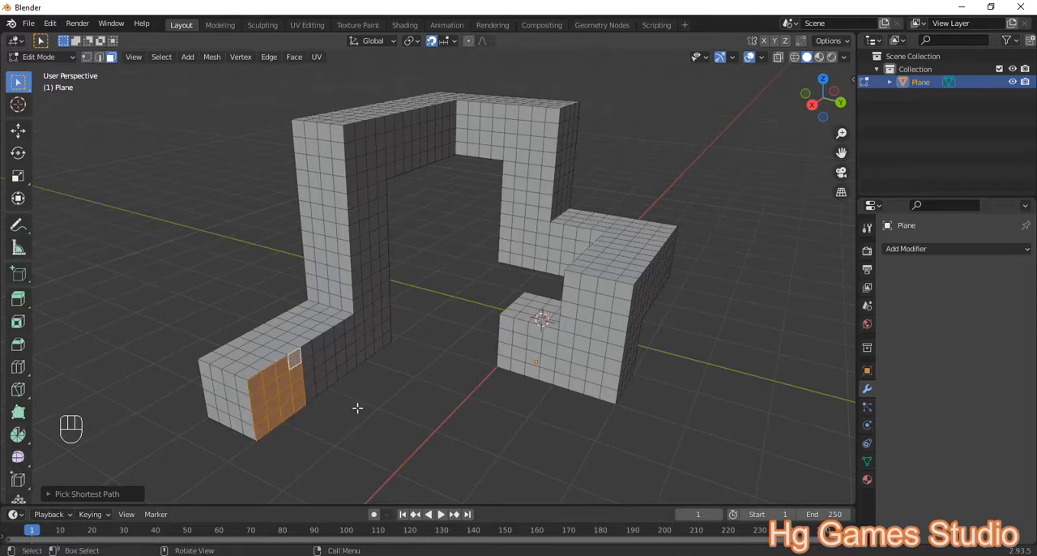
type("e.25")
key("Return")
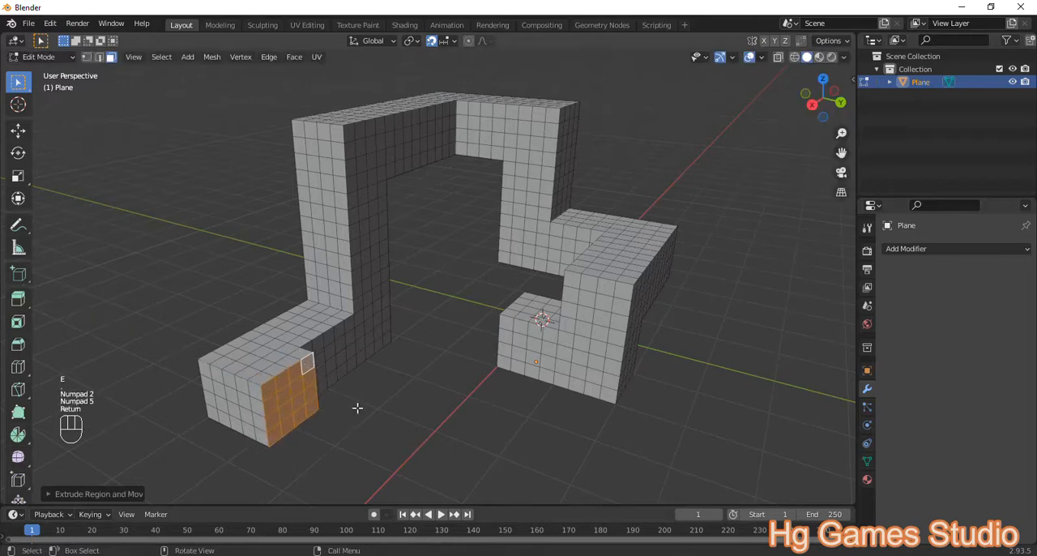
Step: Repeat the +Y extrusion at the foot's end four more times to lengthen the end block
key("shift+r")
key("shift+r")
key("shift+r")
key("shift+r")
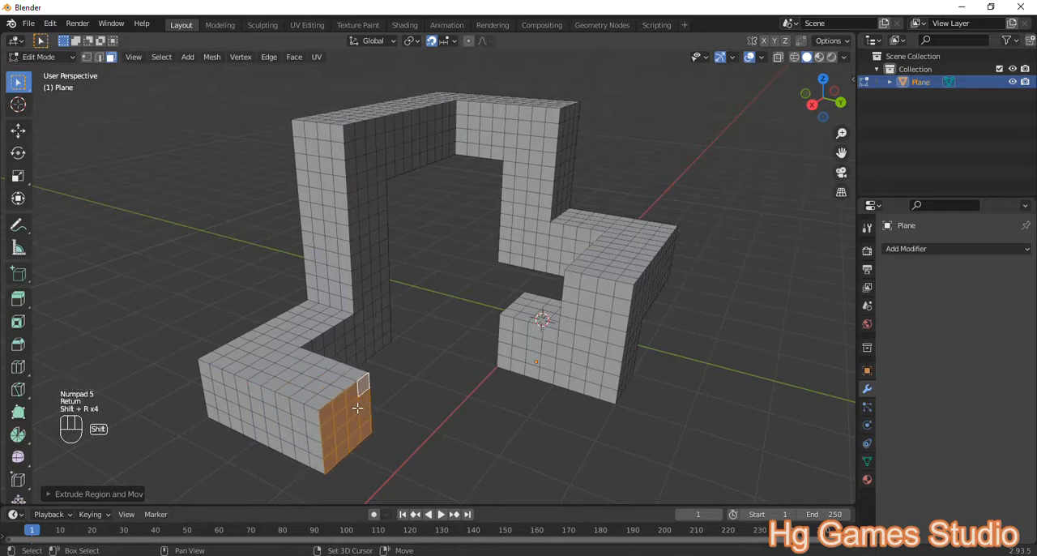
scroll(440, 366, "down", 3)
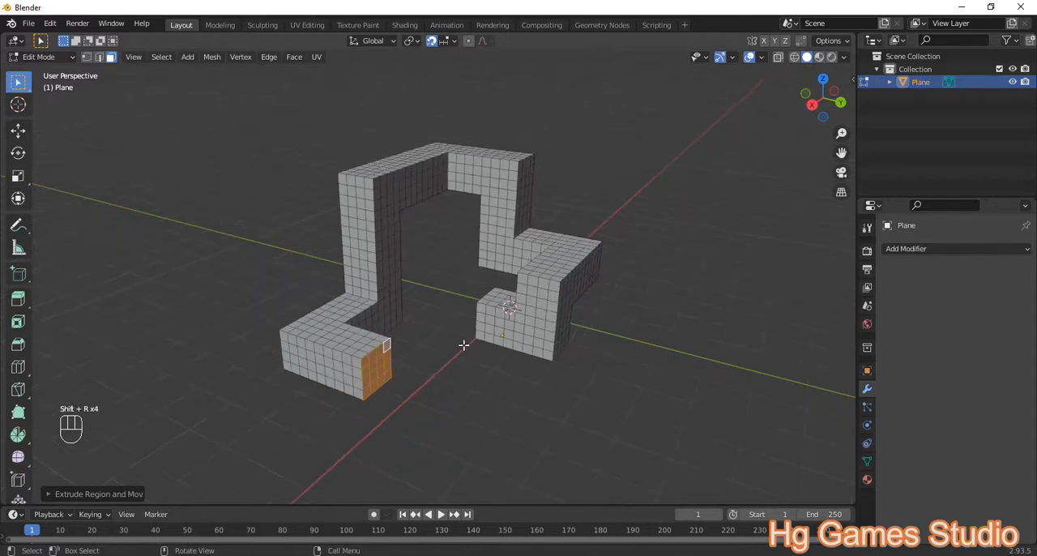
middle_click_drag(482, 374, 456, 321)
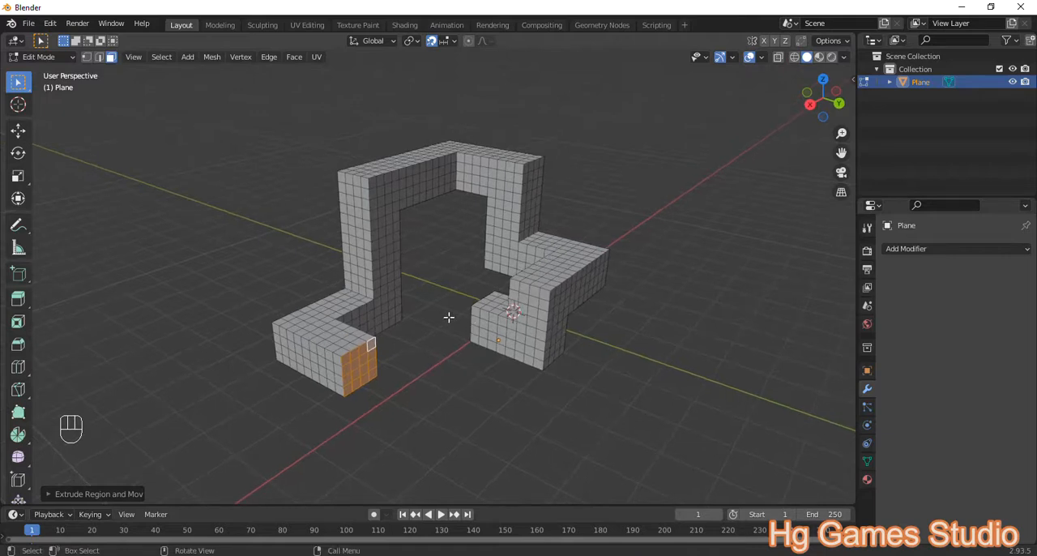
Step: Add a Build modifier to the winding mesh in Object Mode and play the animation with the timeline enlarged
key("Tab")
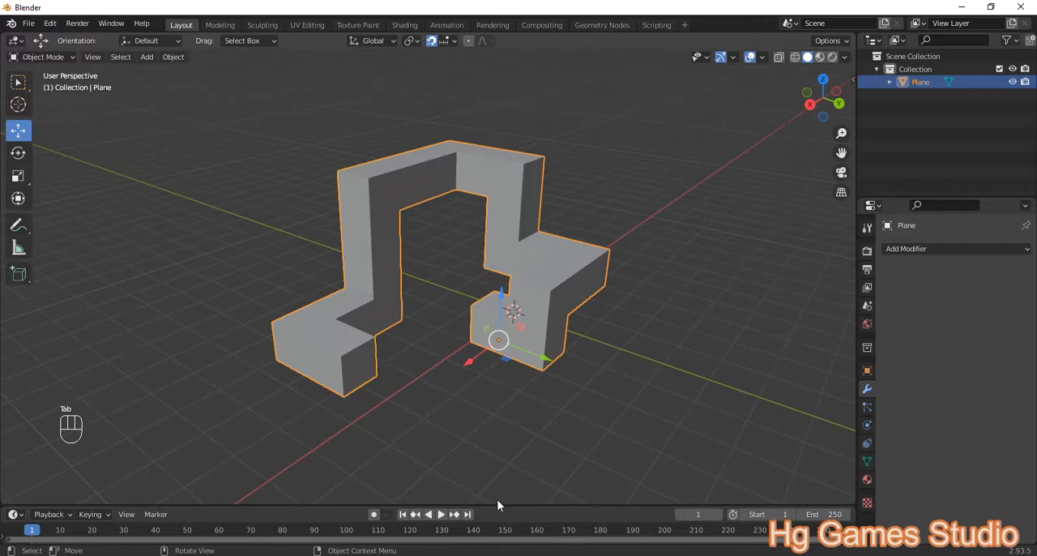
left_click_drag(500, 504, 501, 443)
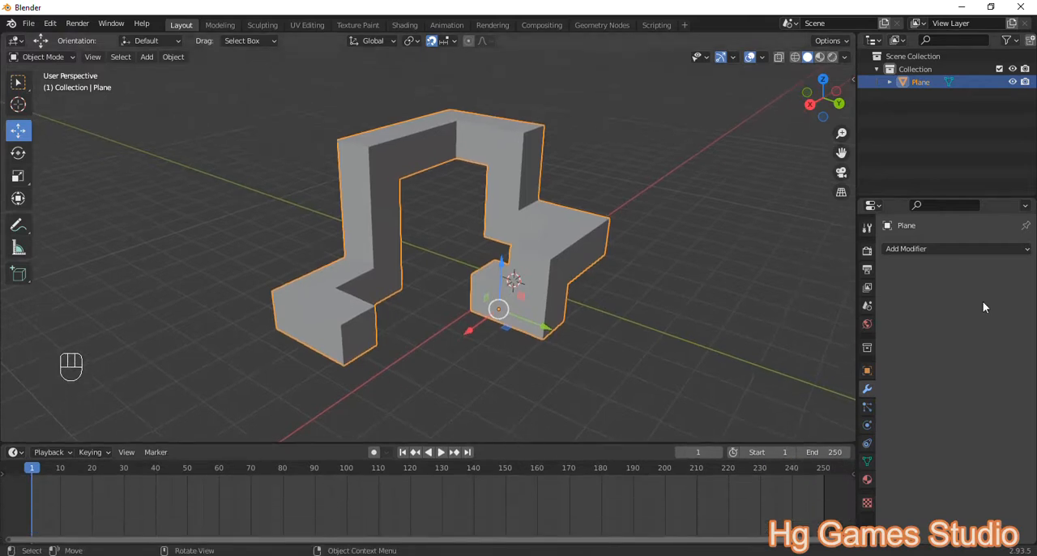
left_click(972, 249)
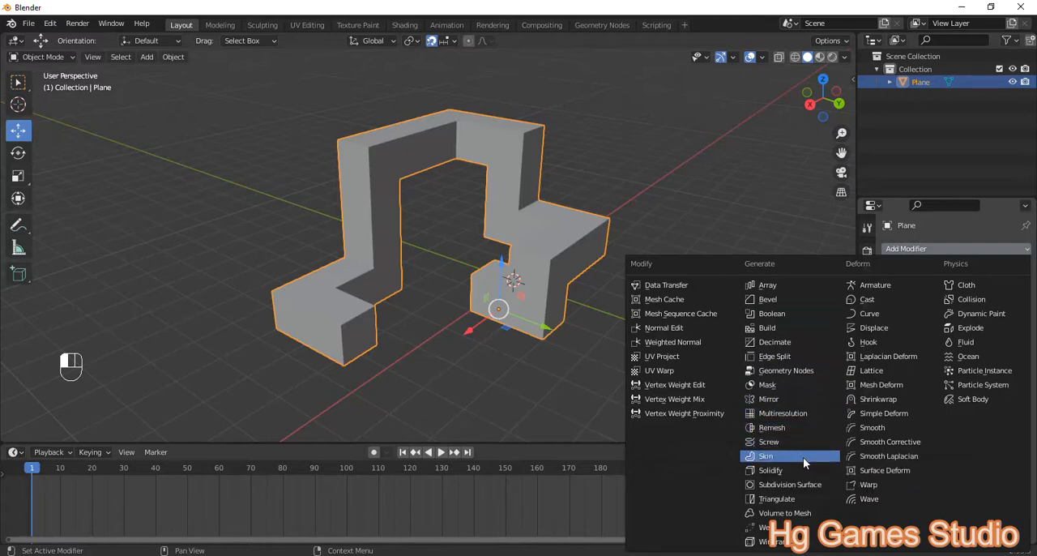
left_click(764, 328)
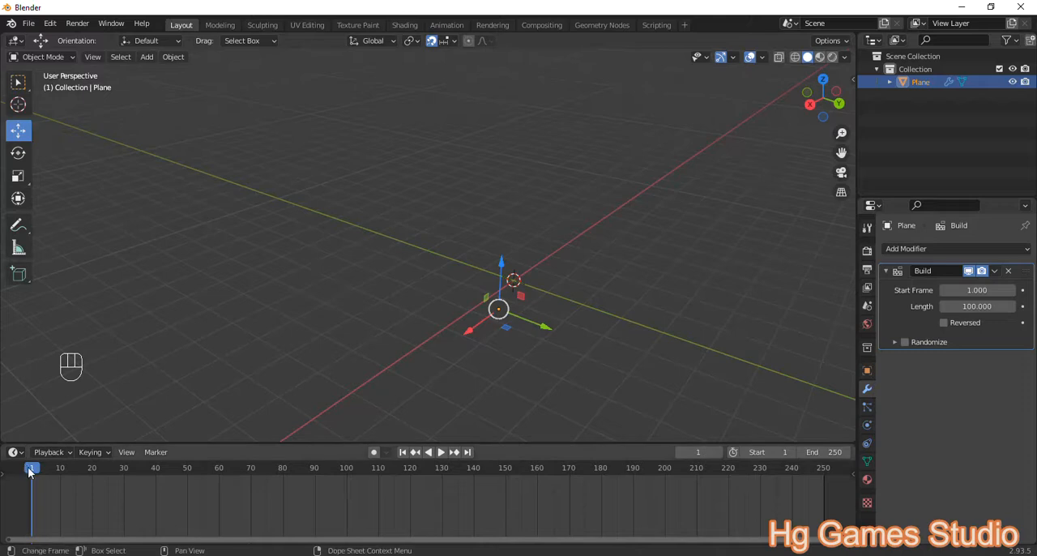
key("space")
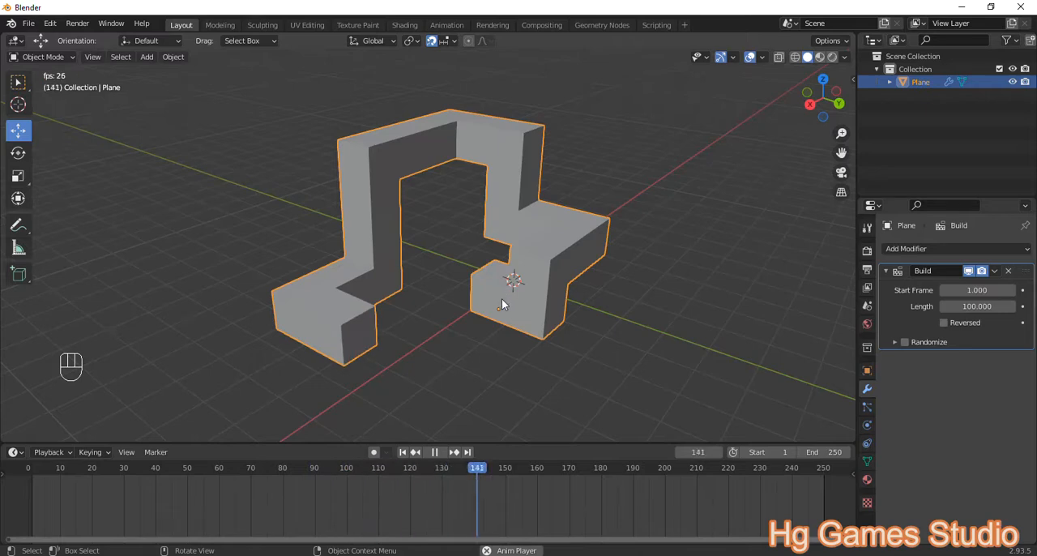
key("space")
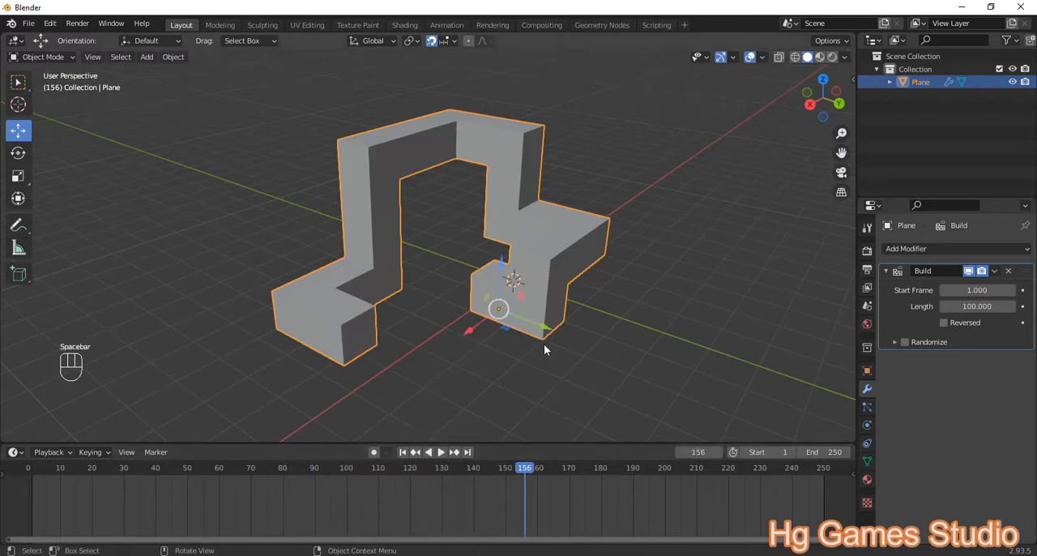
Step: Add a cube and move it along +X, out from the start of the winding mesh
scroll(395, 355, "down", 1)
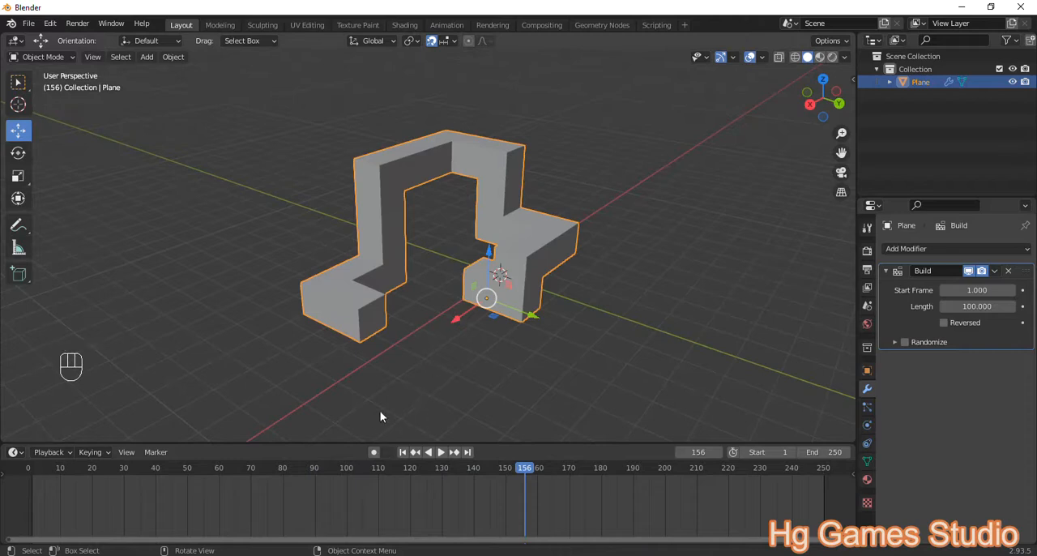
key("shift+a")
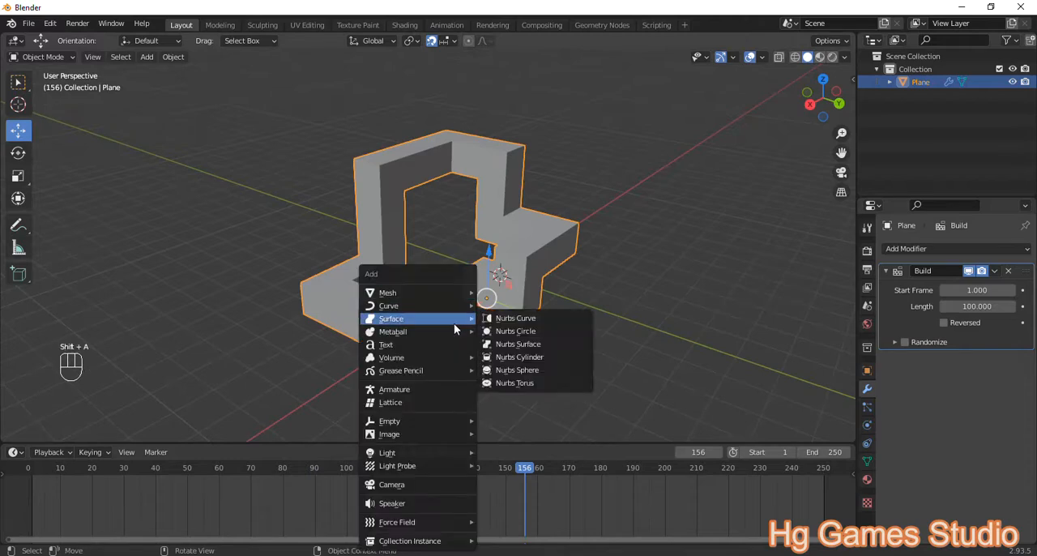
mouse_move(450, 298)
left_click(497, 306)
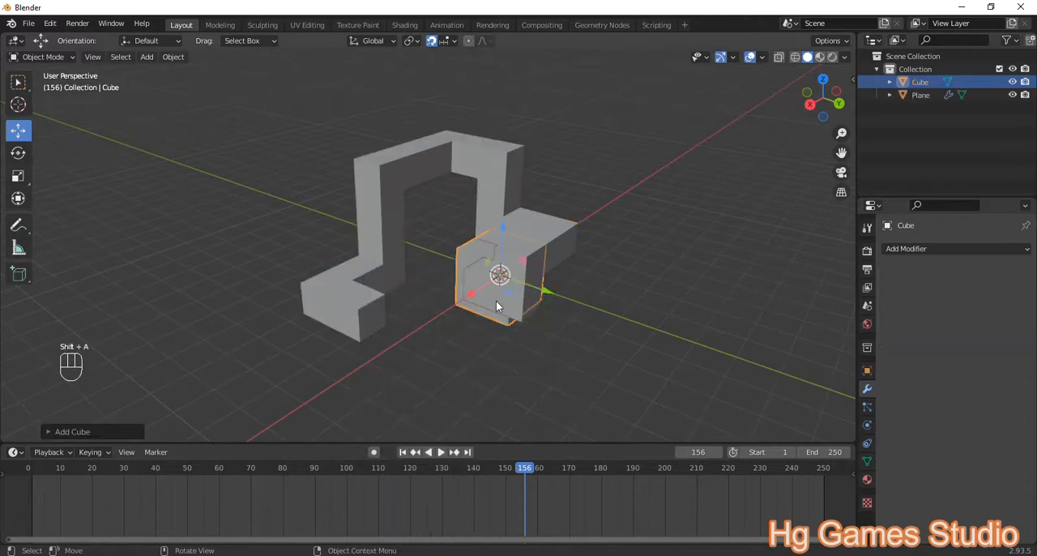
left_click_drag(474, 298, 434, 327)
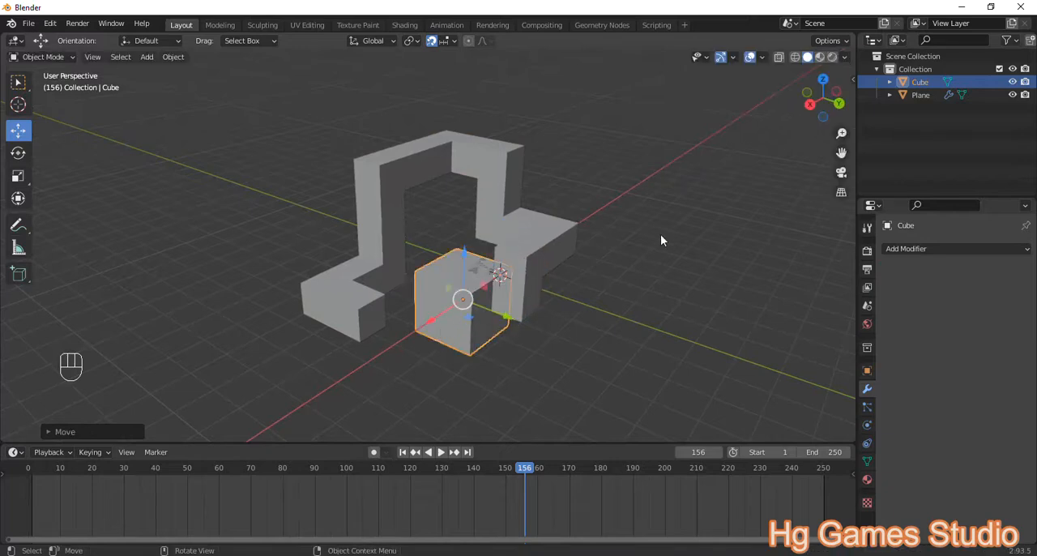
Step: Scale the cube by 0.5 and move it farther along +X, clear of the winding mesh
key("s")
key("KP_5")
key("Return")
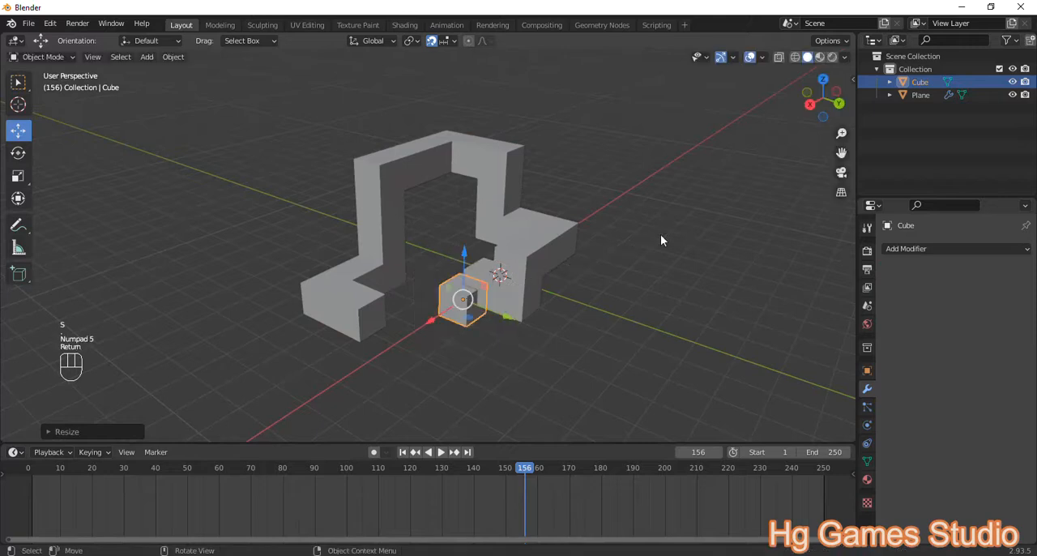
left_click_drag(433, 321, 411, 331)
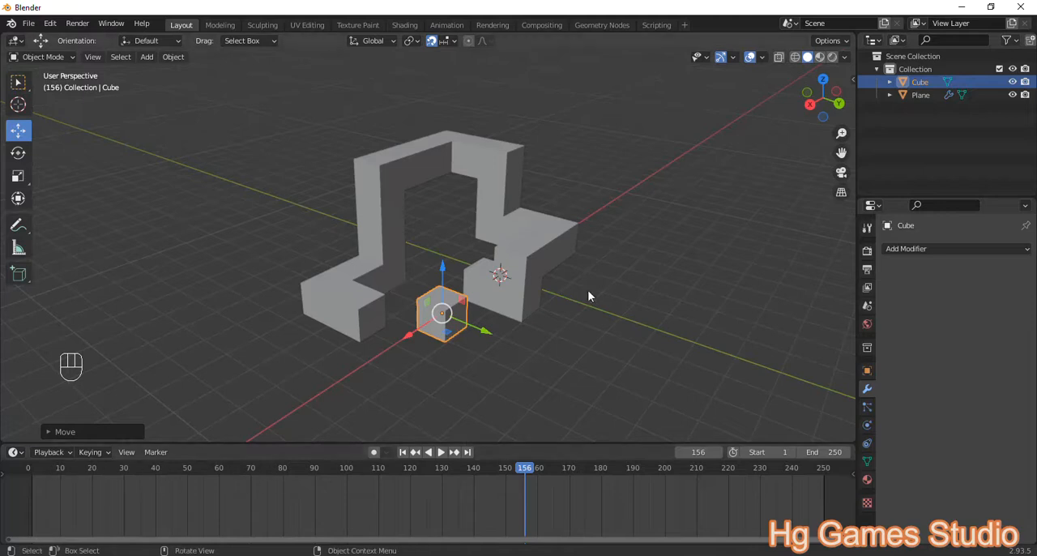
Step: Set the winding mesh's Build modifier length to 60 and play the animation from frame 1
left_click(485, 184)
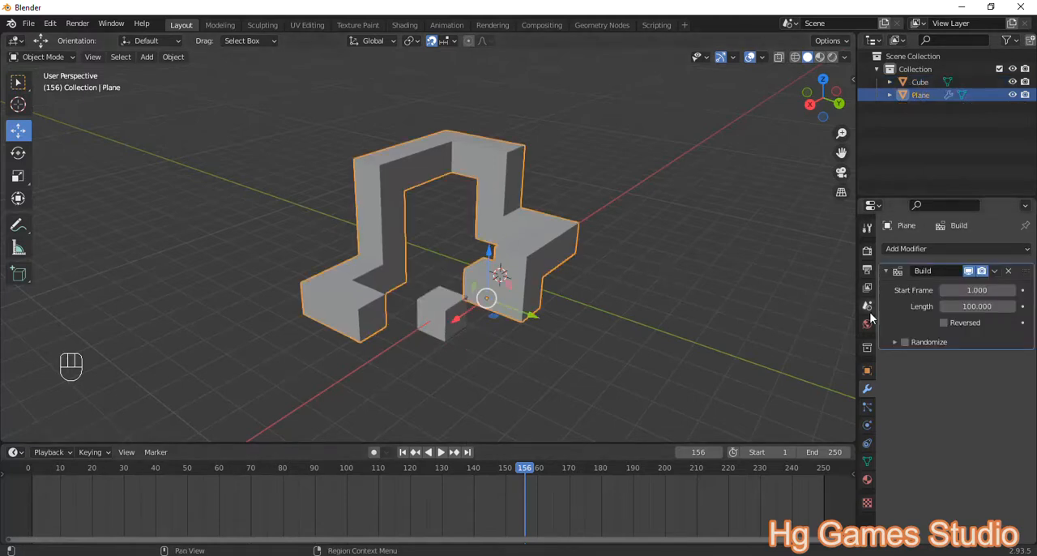
left_click(976, 306)
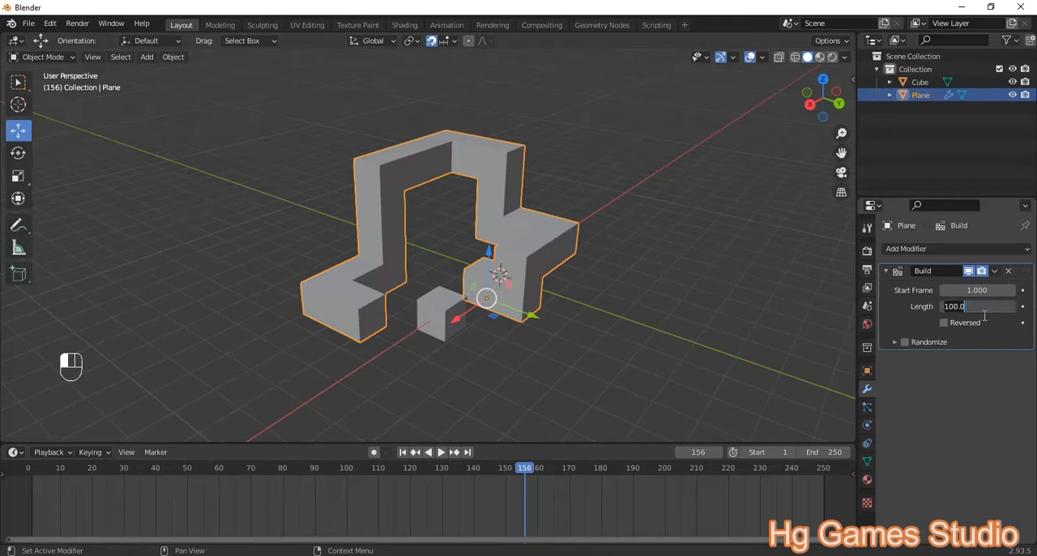
type("5")
left_click(34, 466)
key("space")
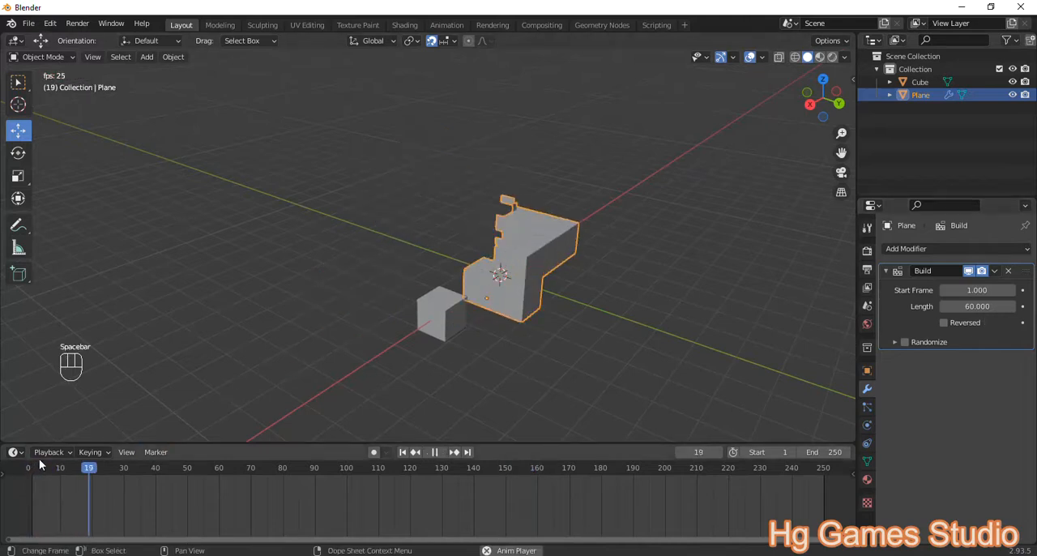
key("space")
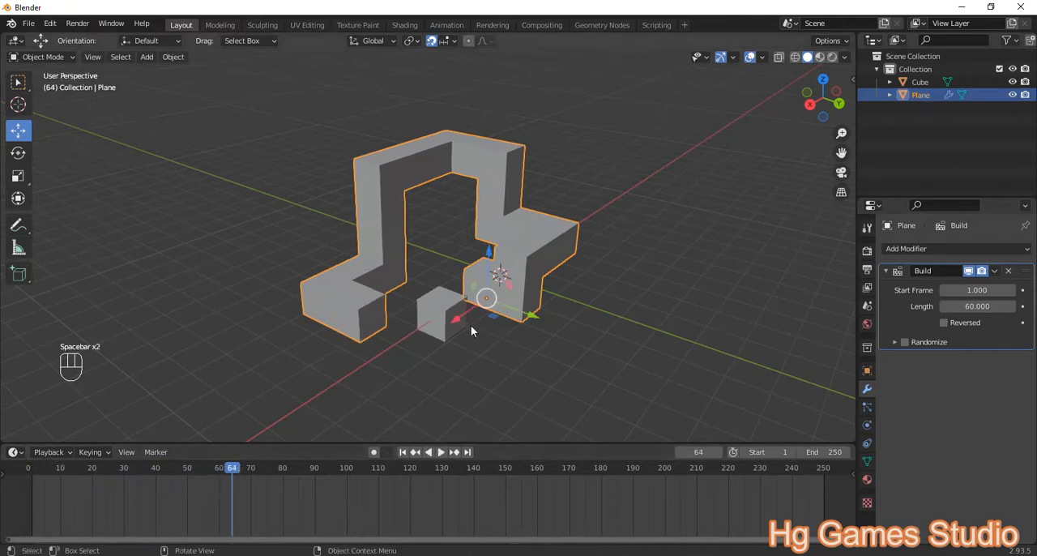
Step: Go to frame 70 and position the cube with snapping off, slightly raised between the winding mesh's two ends
left_click(252, 467)
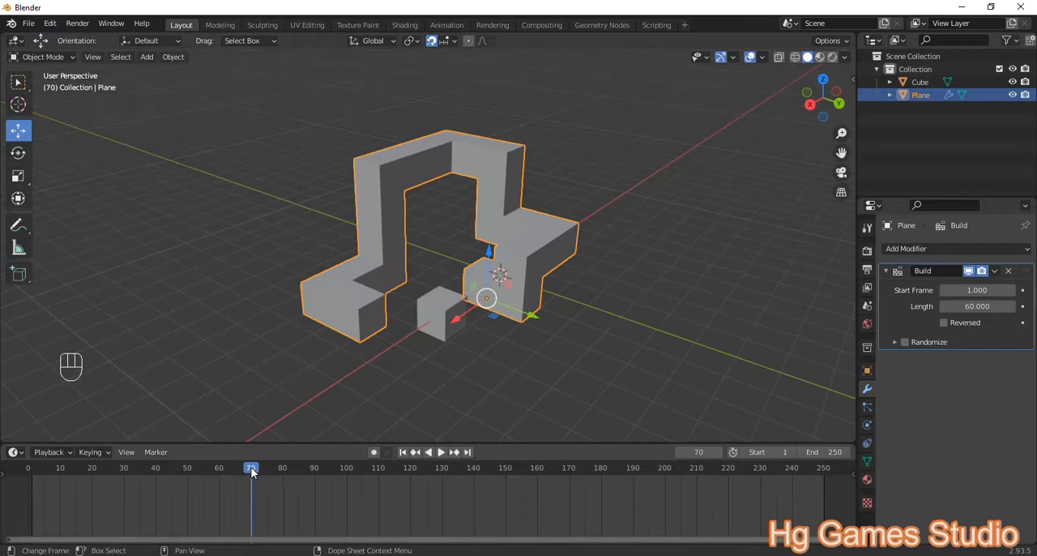
left_click(436, 314)
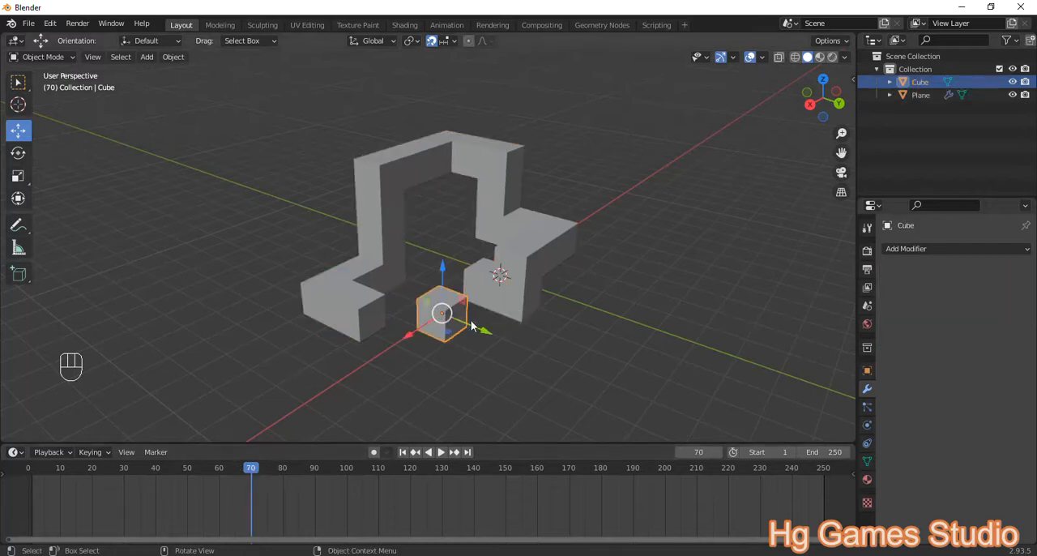
key("g")
left_click(399, 338)
middle_click_drag(481, 351, 398, 342)
scroll(398, 342, "up", 1)
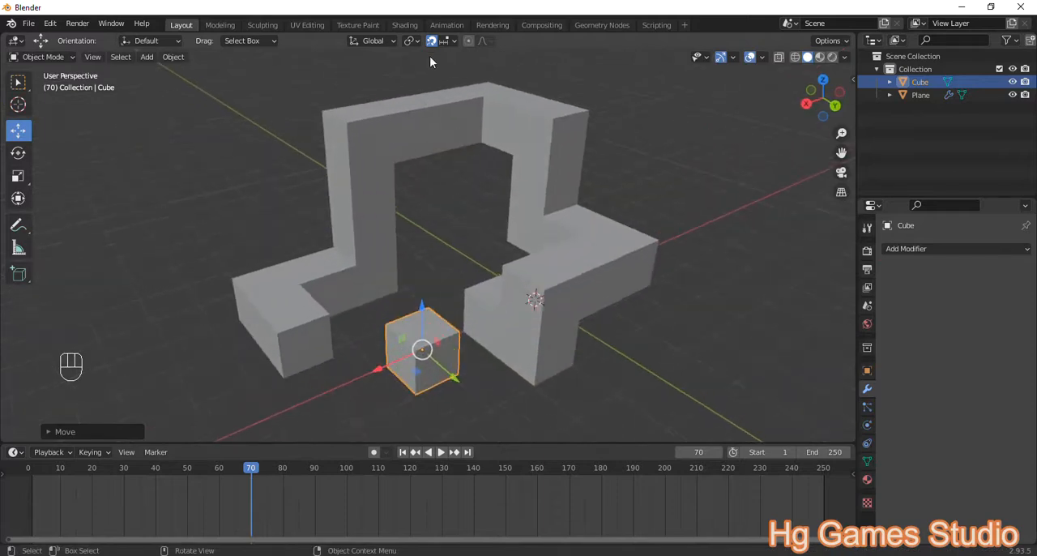
key("g")
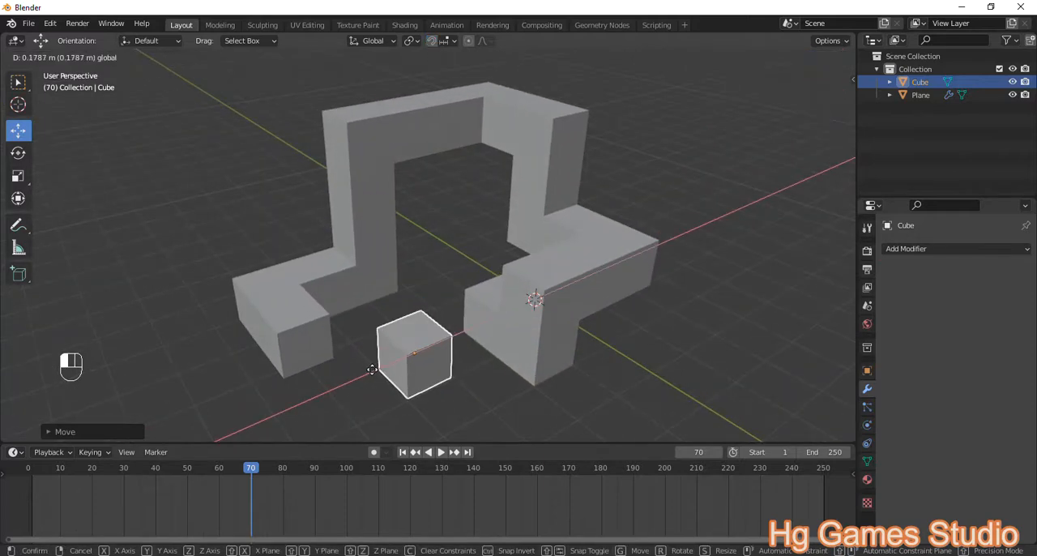
left_click(399, 373)
left_click_drag(445, 382, 437, 376)
left_click_drag(409, 315, 410, 295)
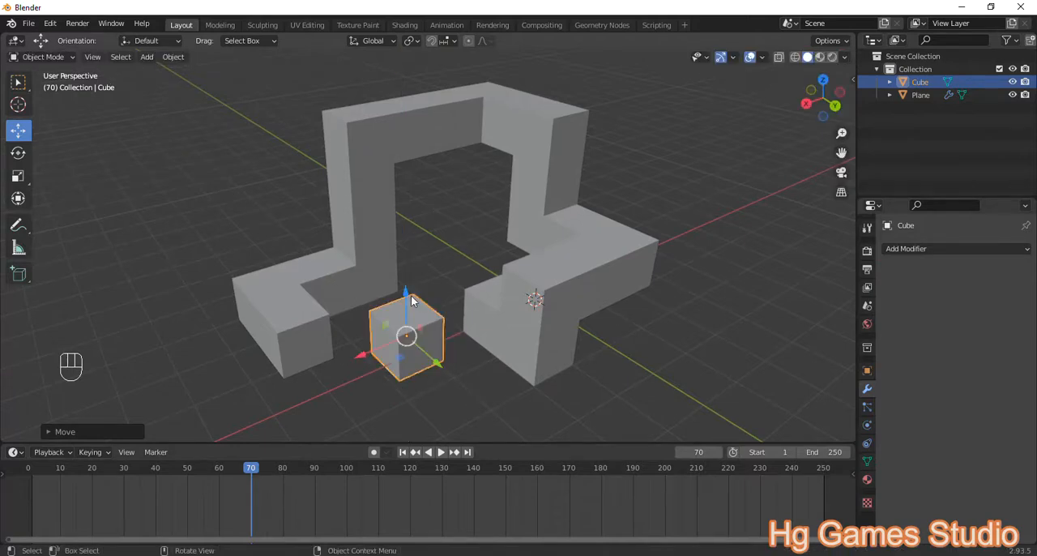
Step: Insert a Location, Rotation & Scale keyframe for the cube at frame 70
key("s")
right_click(675, 372)
key("i")
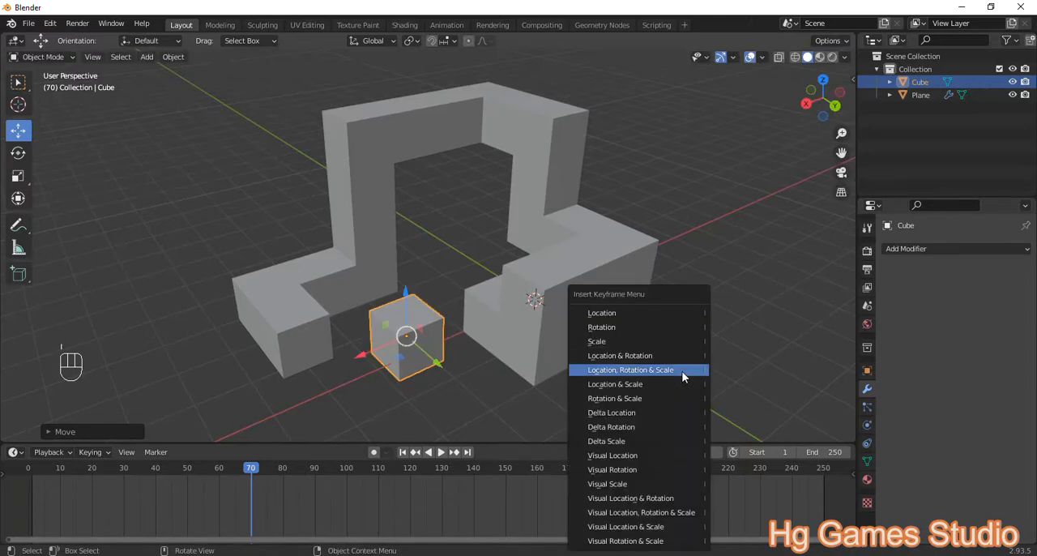
left_click(682, 372)
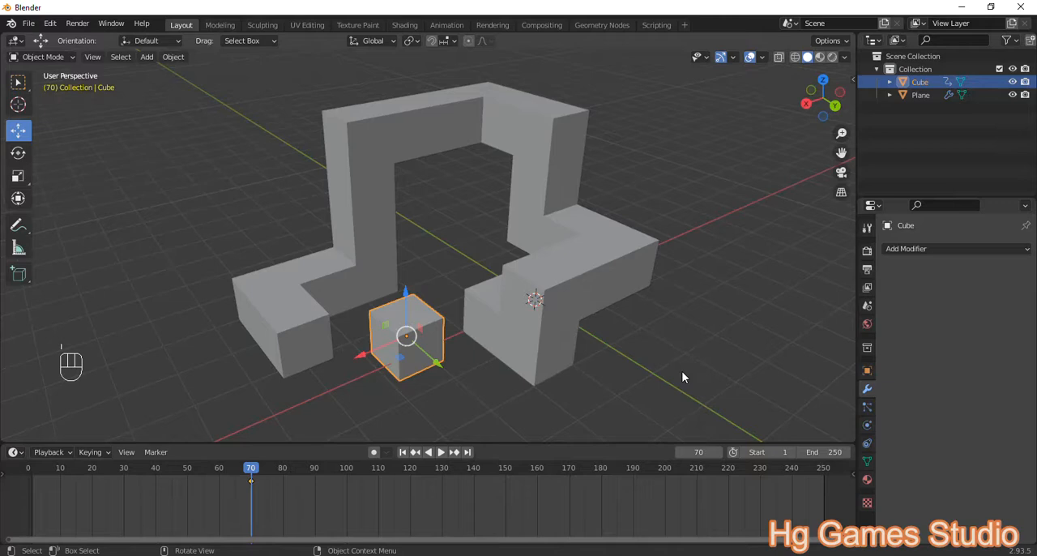
Step: Scale the cube to 0 at frame 61 and insert a Location, Rotation & Scale keyframe there
left_click(219, 467)
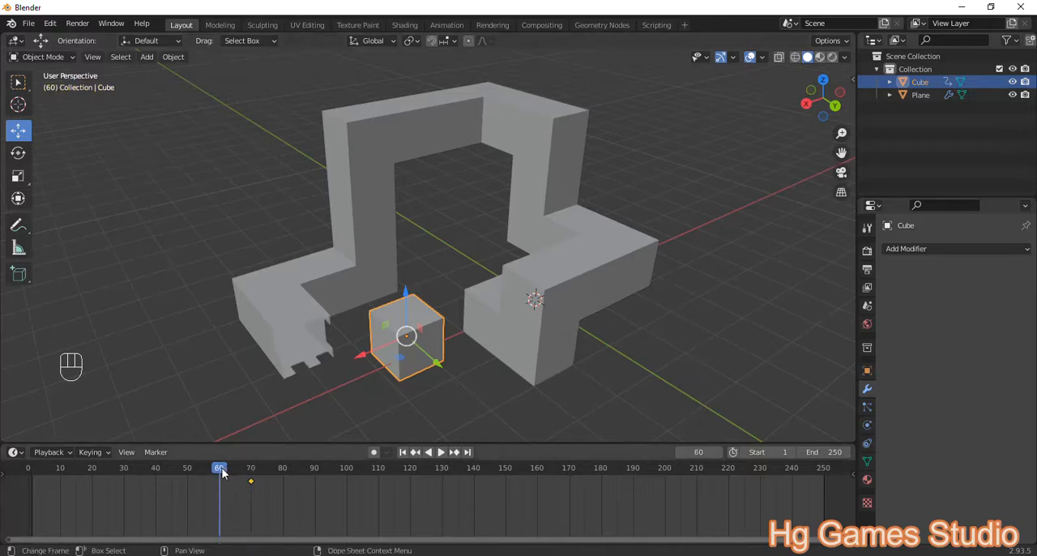
left_click(224, 475)
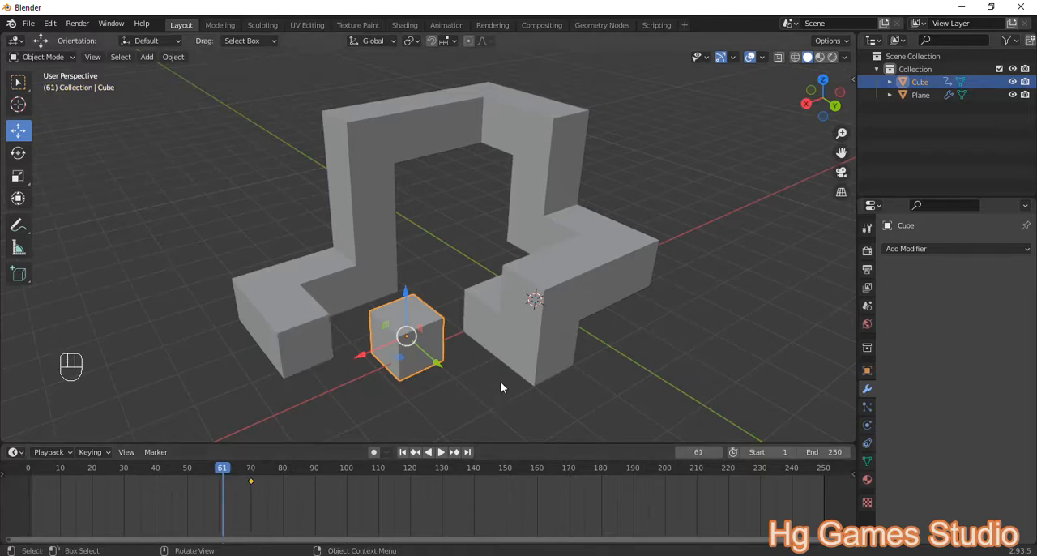
key("s")
key("KP_0")
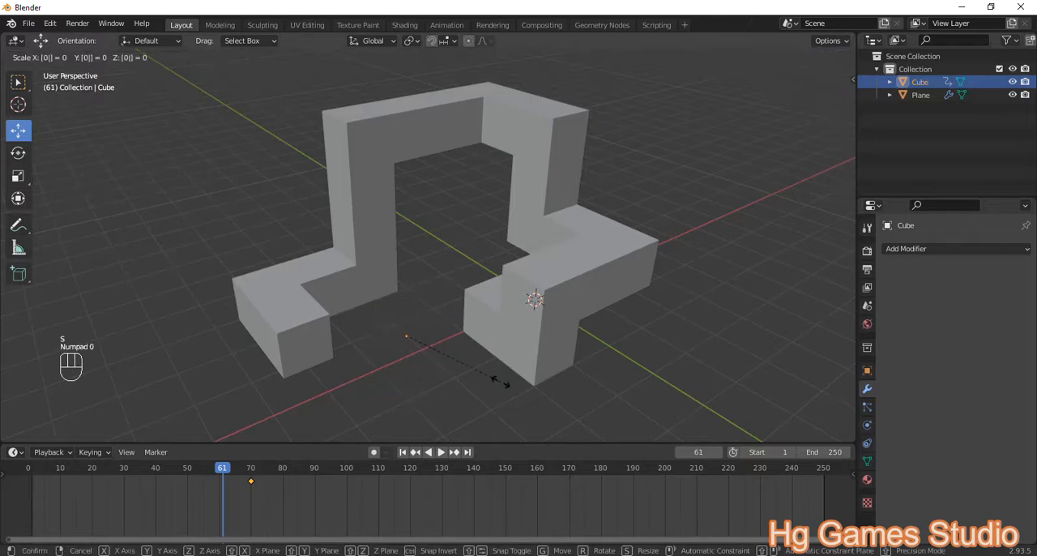
key("Return")
key("i")
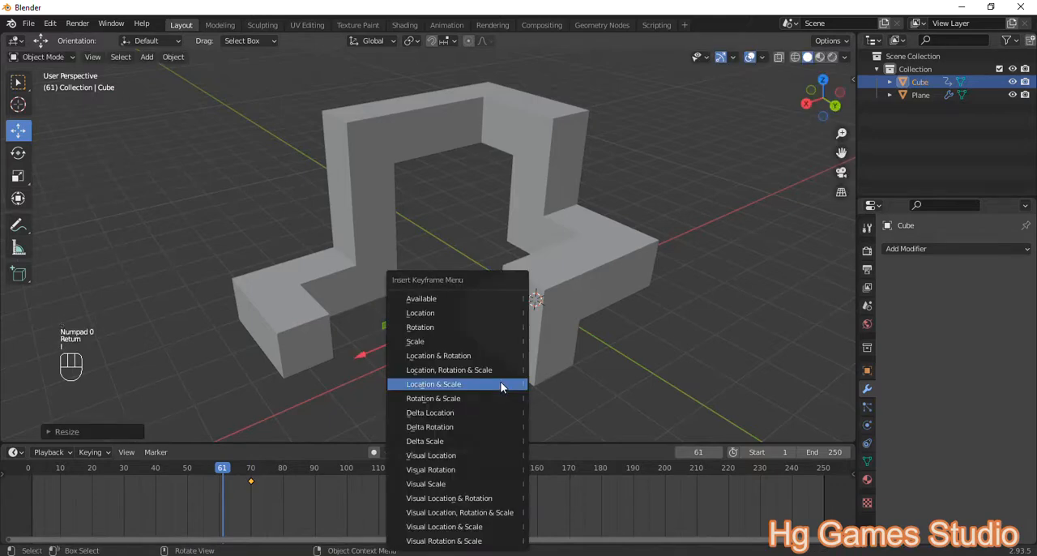
left_click(477, 369)
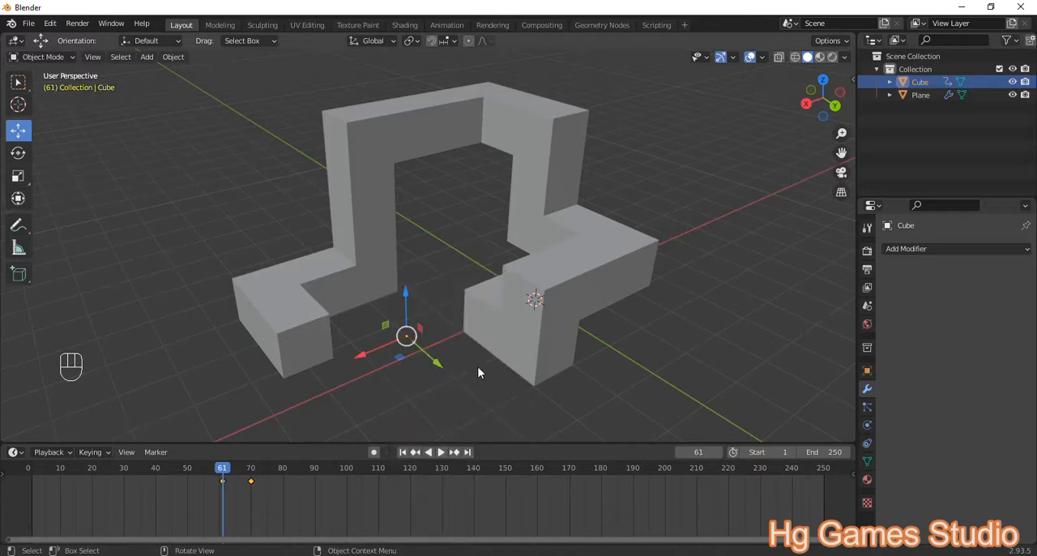
Step: Play the animation from frame 1 past frame 70 to check the build-up and the cube's growth
left_click(252, 472)
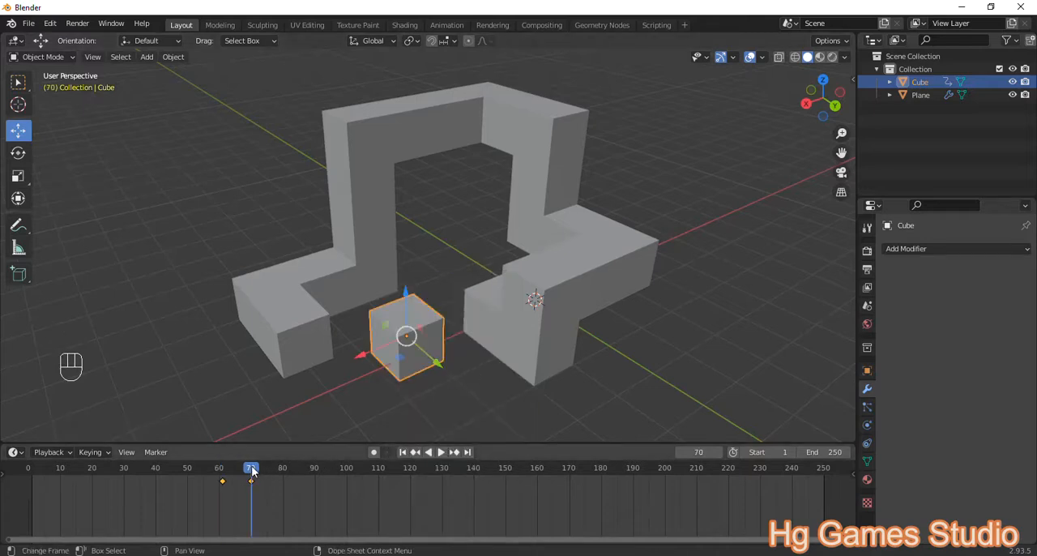
left_click(33, 466)
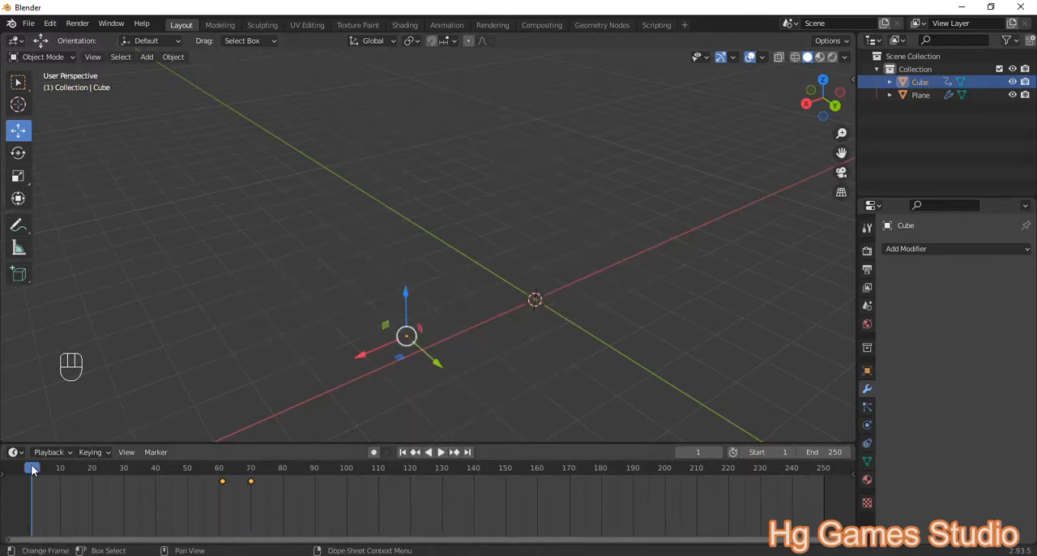
key("space")
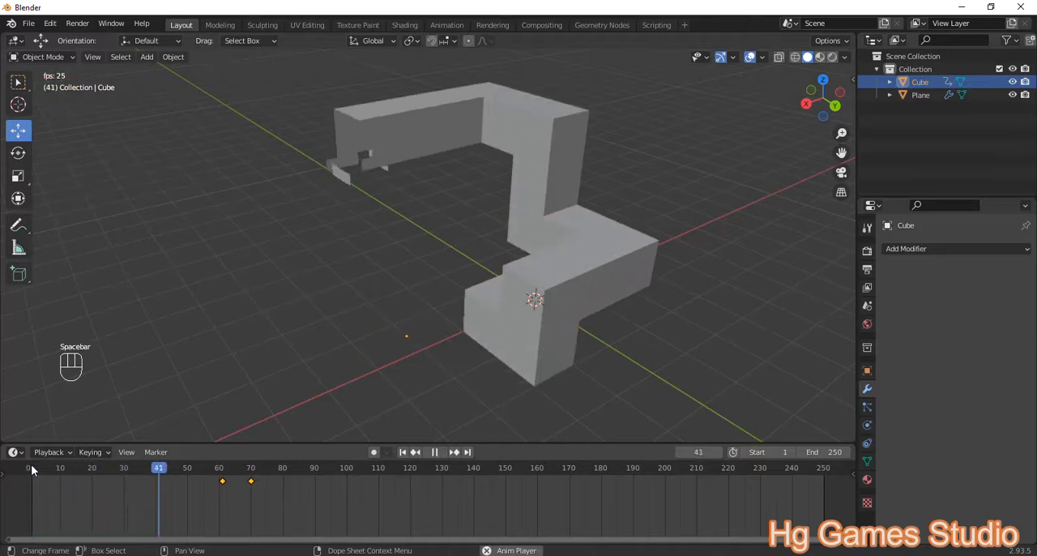
key("space")
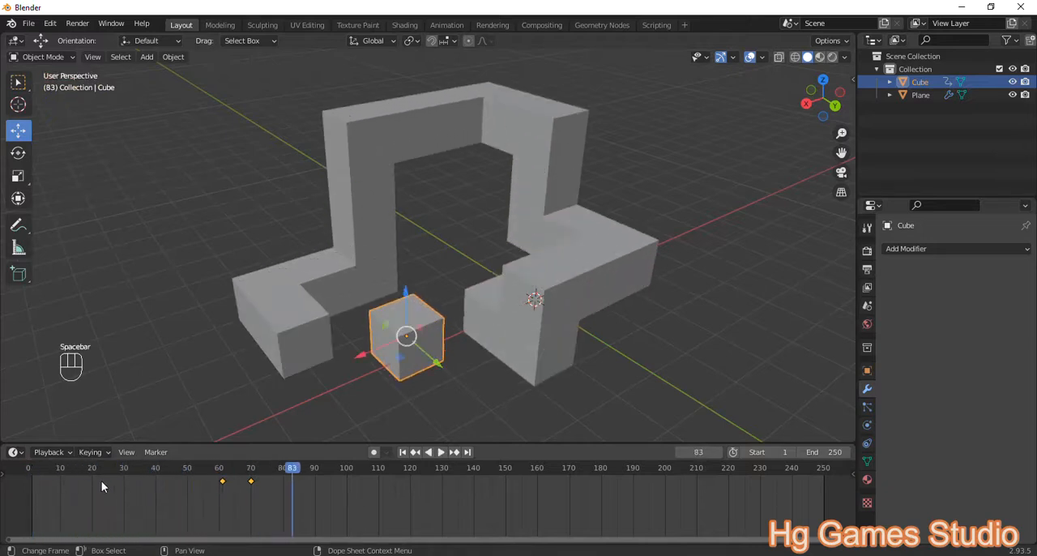
Step: Add a camera to the scene and move it about 6.6 m along the X axis
scroll(504, 262, "down", 5)
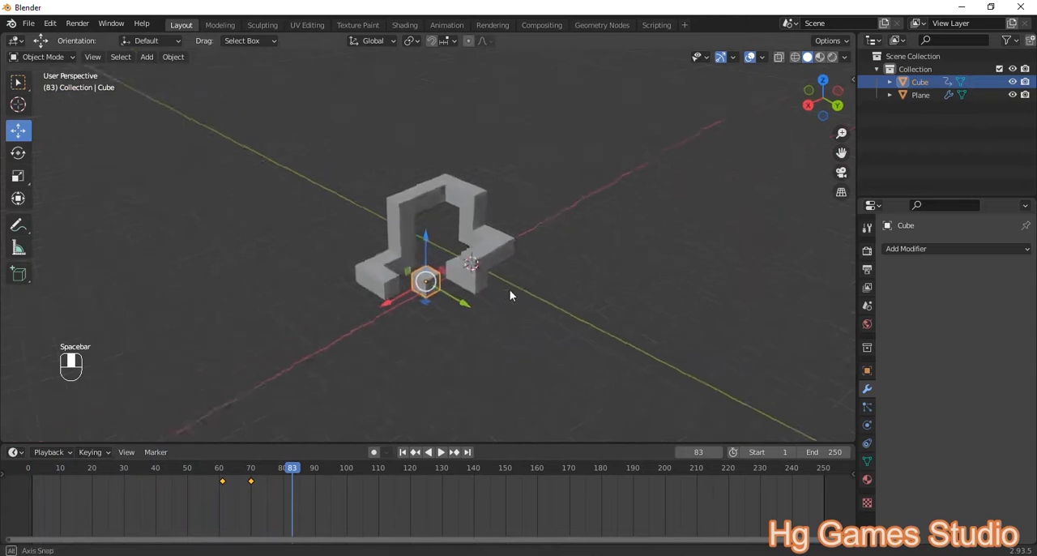
scroll(438, 274, "up", 2)
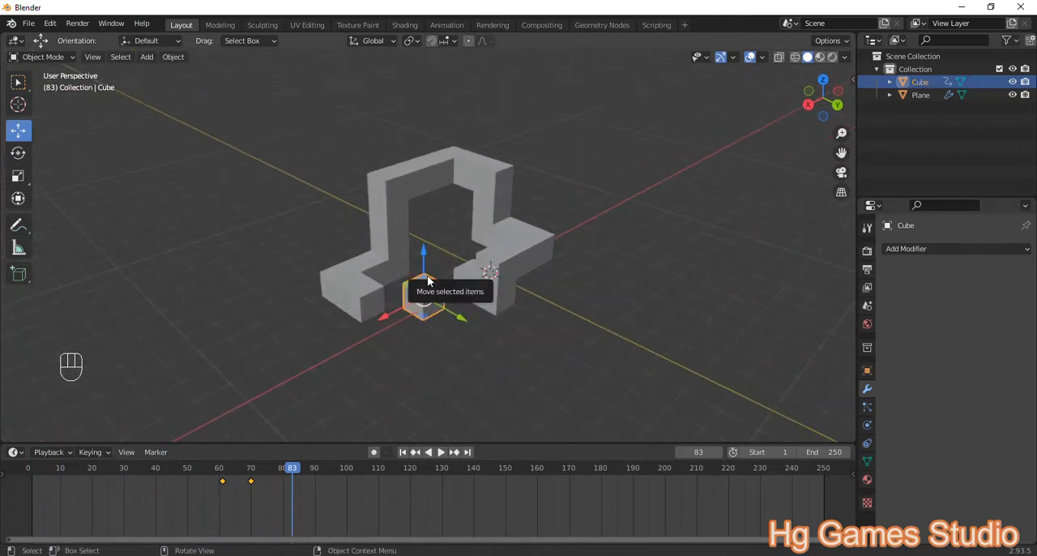
key("shift+a")
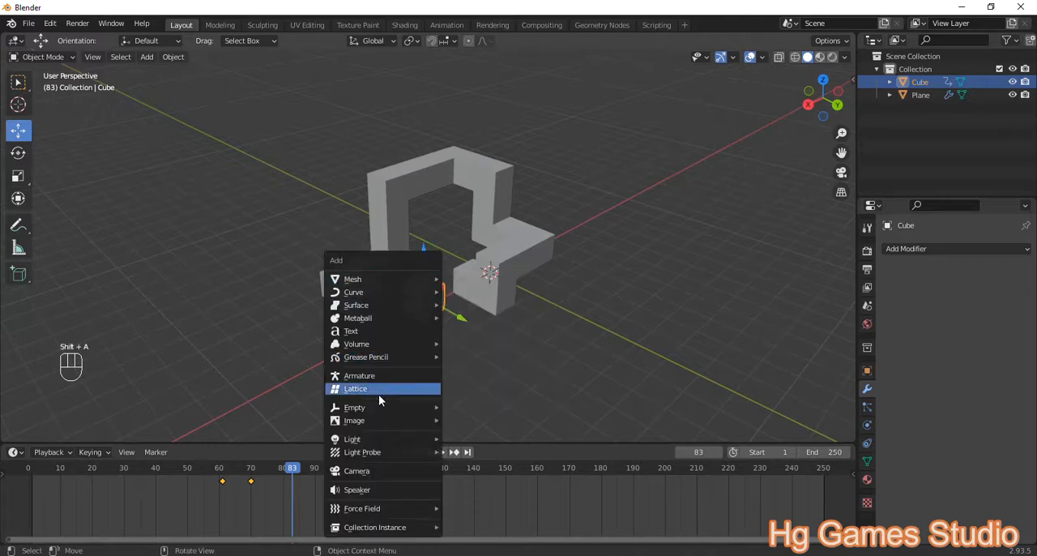
mouse_move(385, 452)
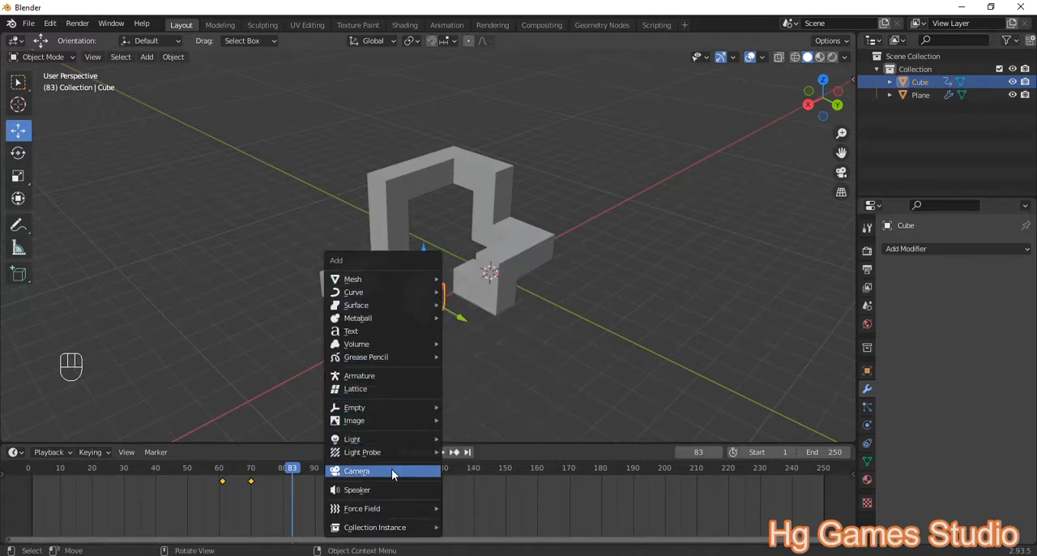
left_click(391, 470)
key("g")
key("x")
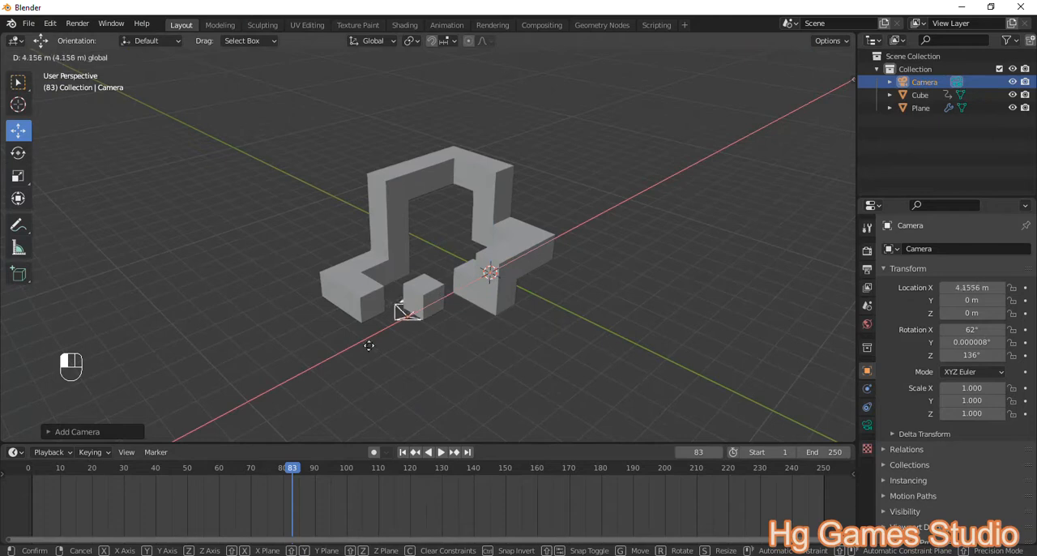
left_click(321, 382)
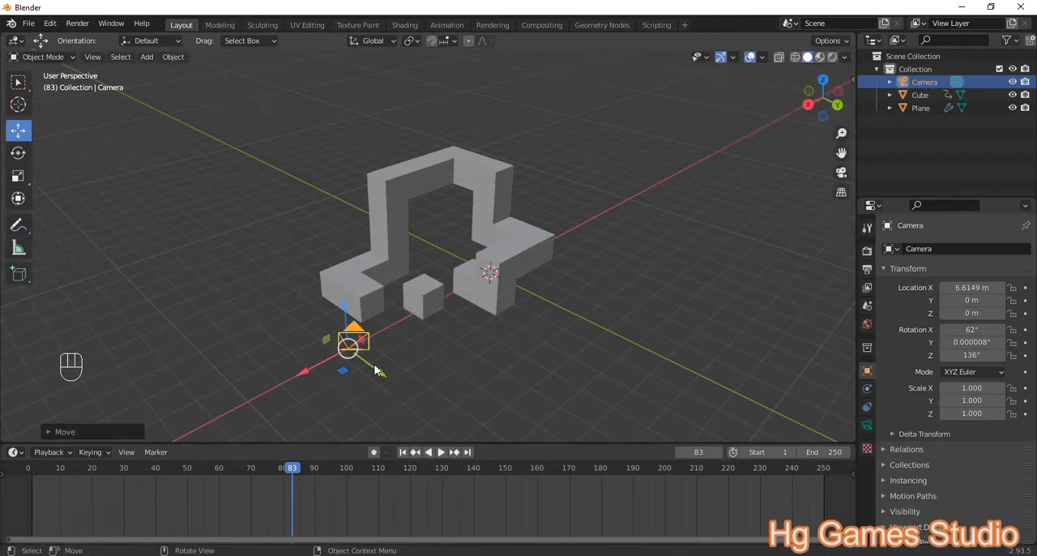
Step: Move the camera about 3.8 m along the Y axis and raise it about 3.8 m along the Z axis
key("g")
key("y")
left_click(455, 435)
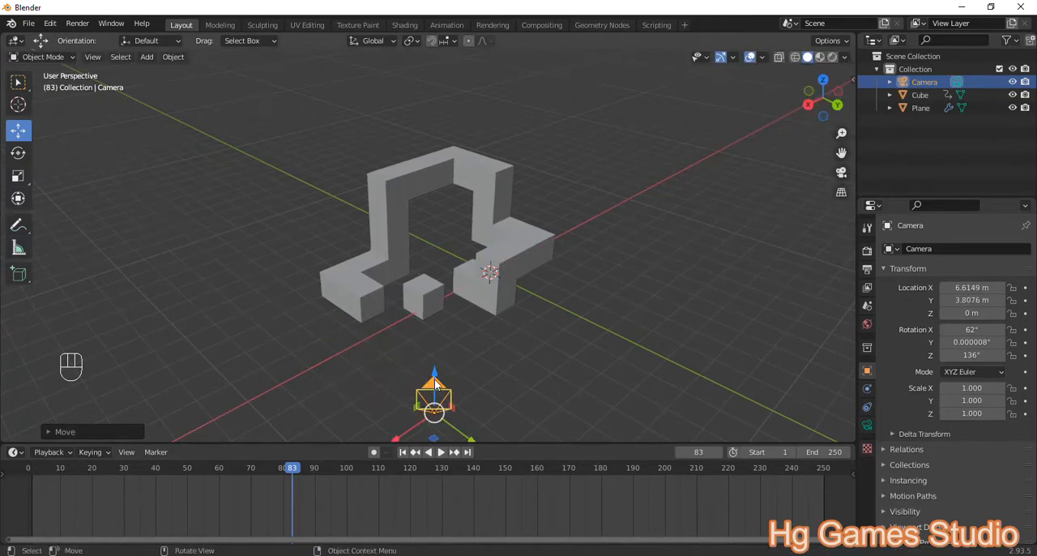
key("g")
key("z")
left_click(468, 258)
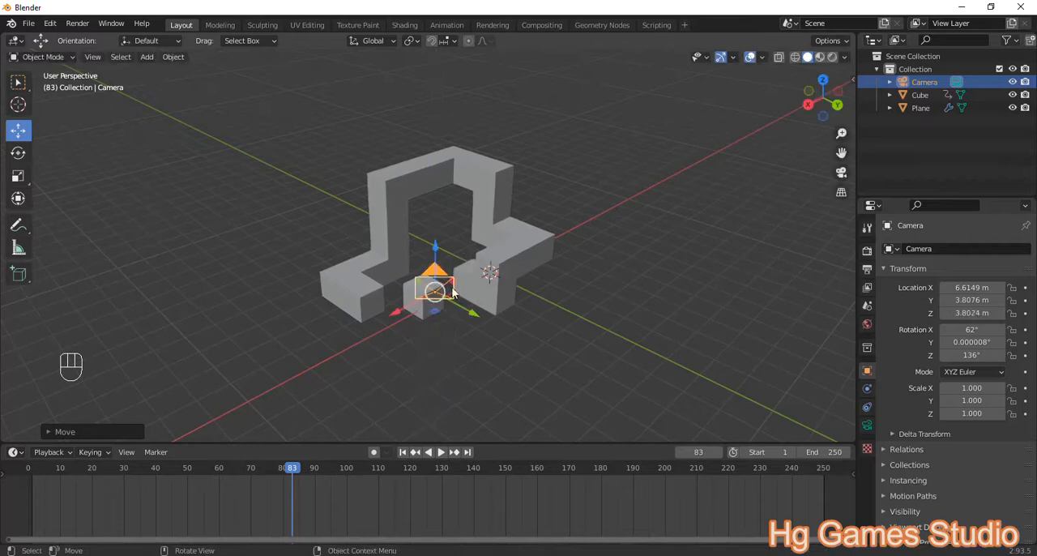
Step: Lock the camera to the view, look through it, and pull it back until the whole winding mesh and cube fit the frame
key("n")
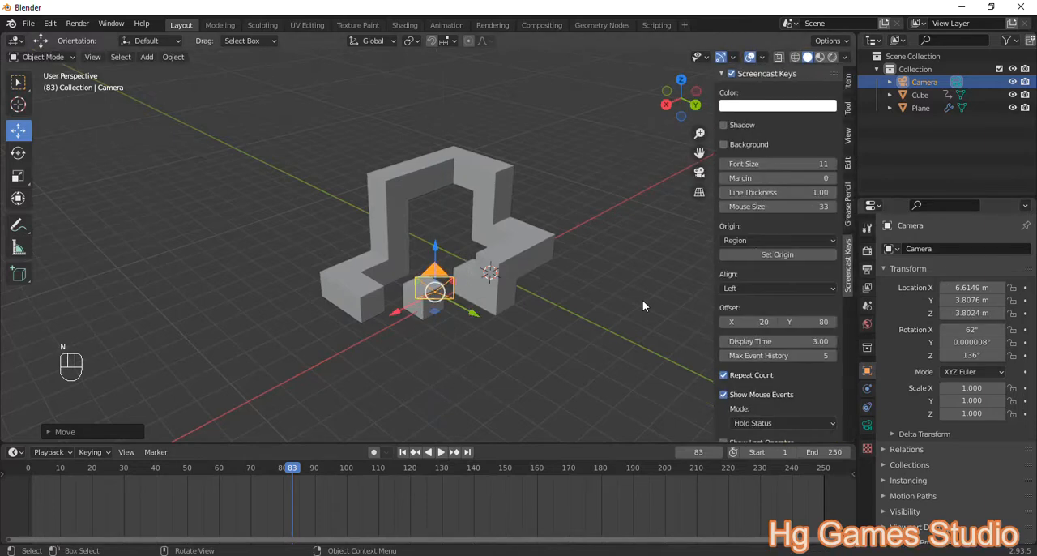
left_click(848, 136)
left_click(775, 235)
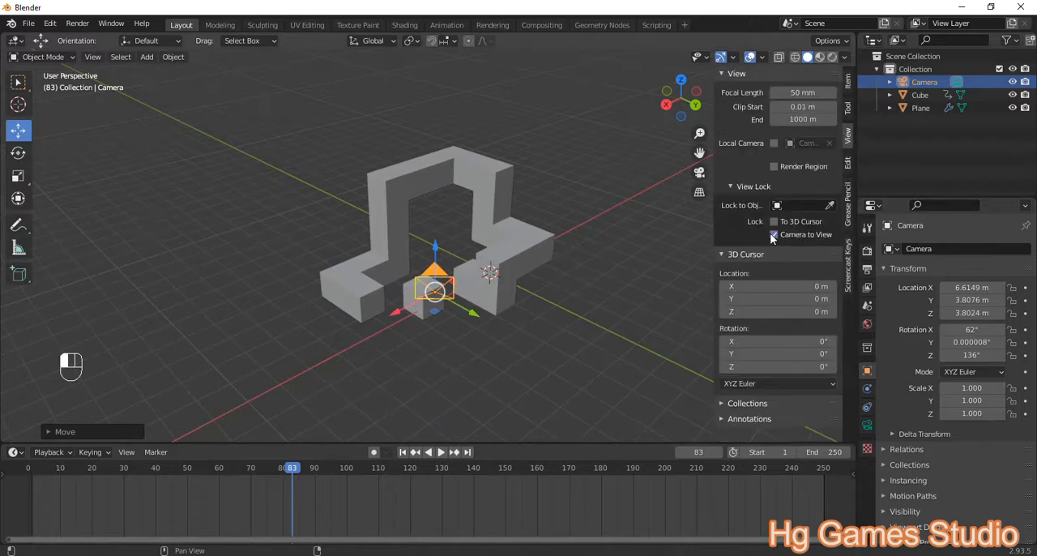
key("KP_0")
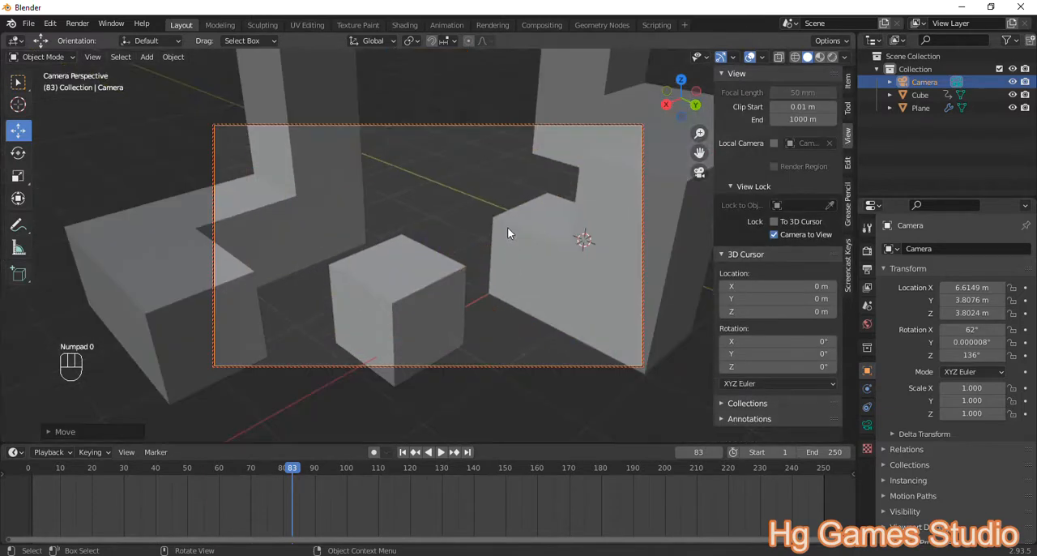
middle_click_drag(479, 224, 476, 274, "shift")
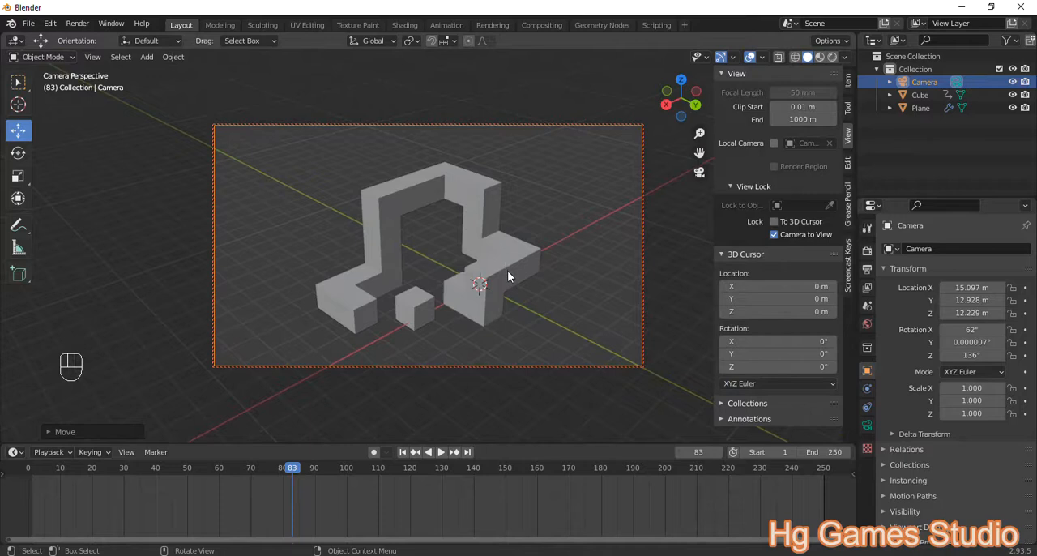
mouse_move(454, 289)
middle_mouse_down("shift")
mouse_move(470, 278)
mouse_move(443, 278)
middle_mouse_up("shift")
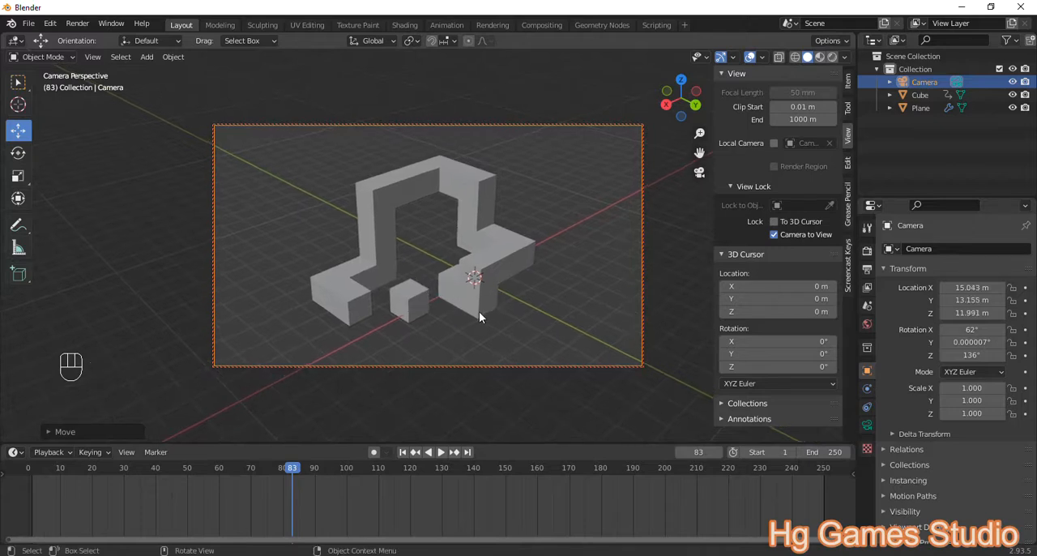
Step: Turn off the Camera to View lock and add a Plain Axes empty to the scene
key("shift+a")
mouse_move(438, 122)
left_click(774, 235)
key("shift+a")
mouse_move(389, 70)
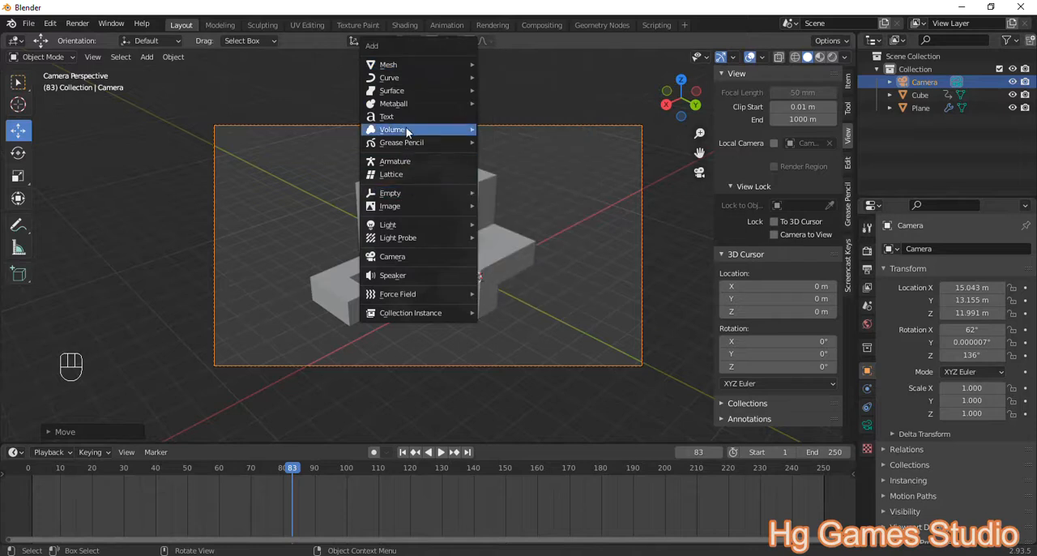
mouse_move(408, 128)
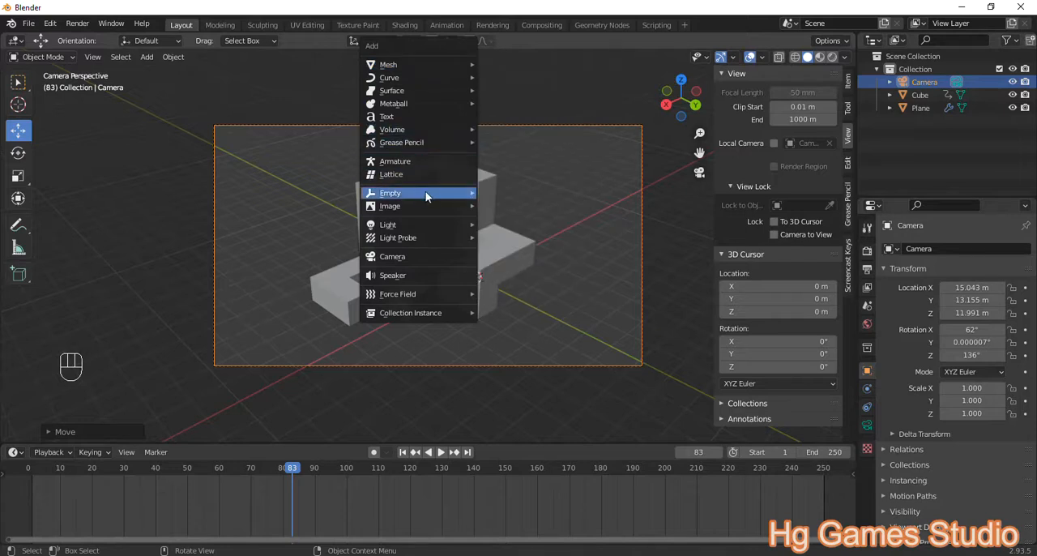
mouse_move(423, 194)
left_click(512, 194)
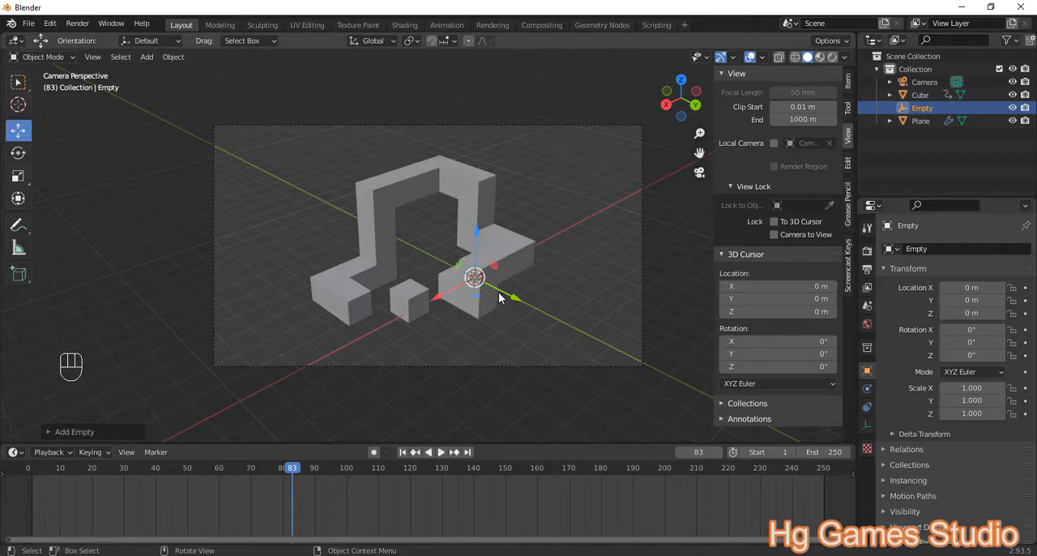
Step: Move the empty to the middle of the model, at about X 2.1 m, Y -1.2 m, Z 0.77 m
left_click_drag(457, 289, 404, 315)
left_click_drag(467, 318, 438, 300)
left_click_drag(413, 256, 418, 235)
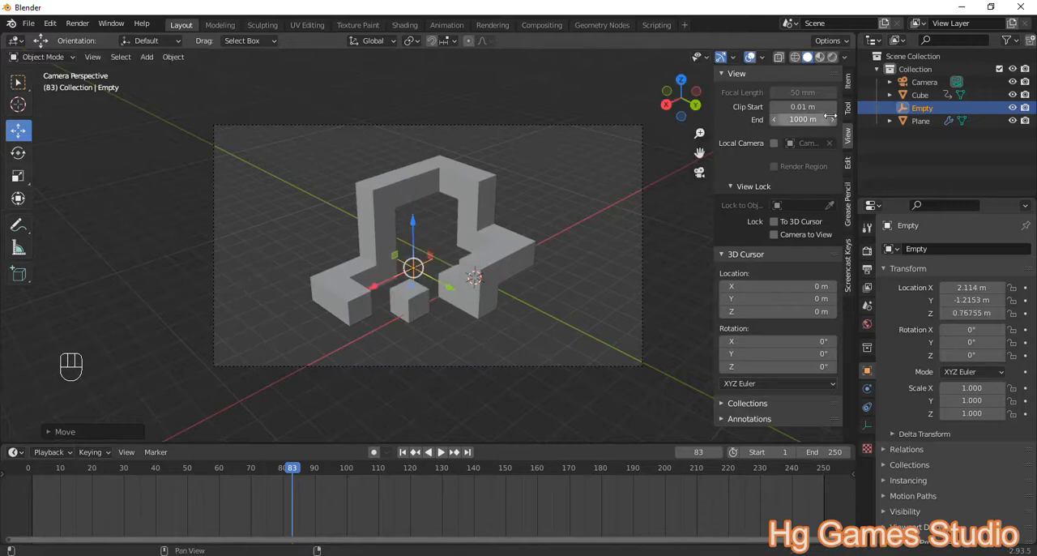
Step: Parent the camera to the empty with Object (Keep Transform)
left_click(924, 82)
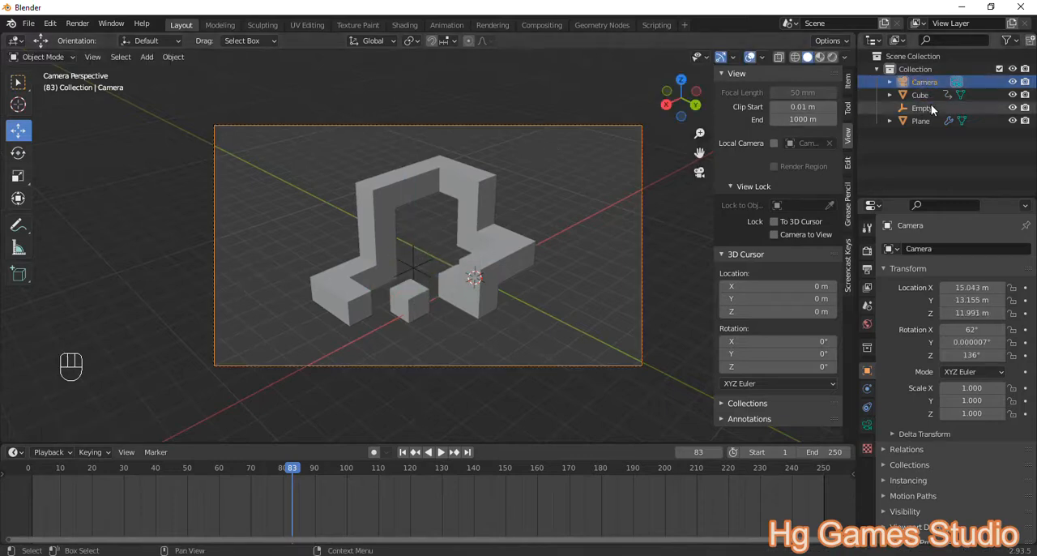
left_click(931, 108)
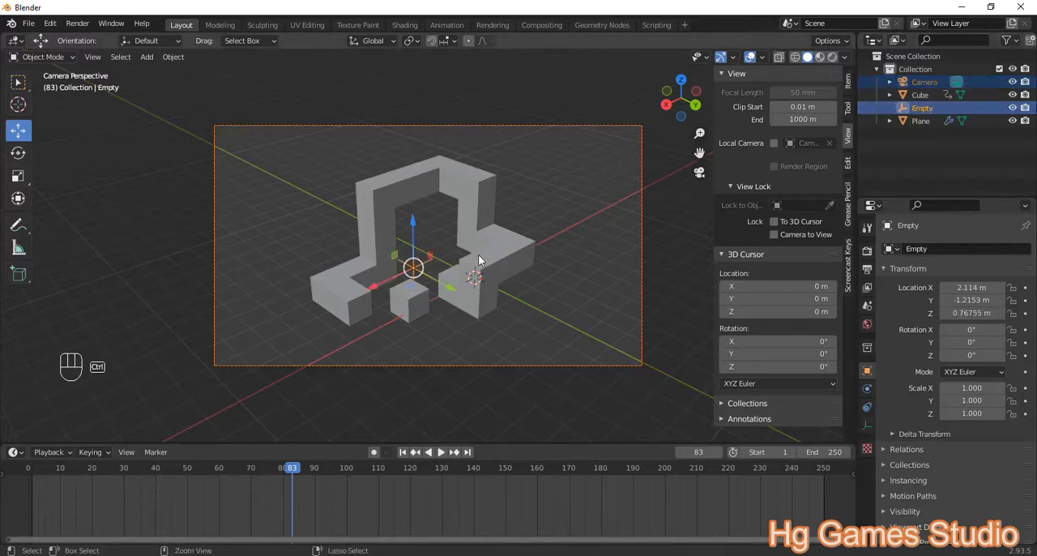
key("ctrl+p")
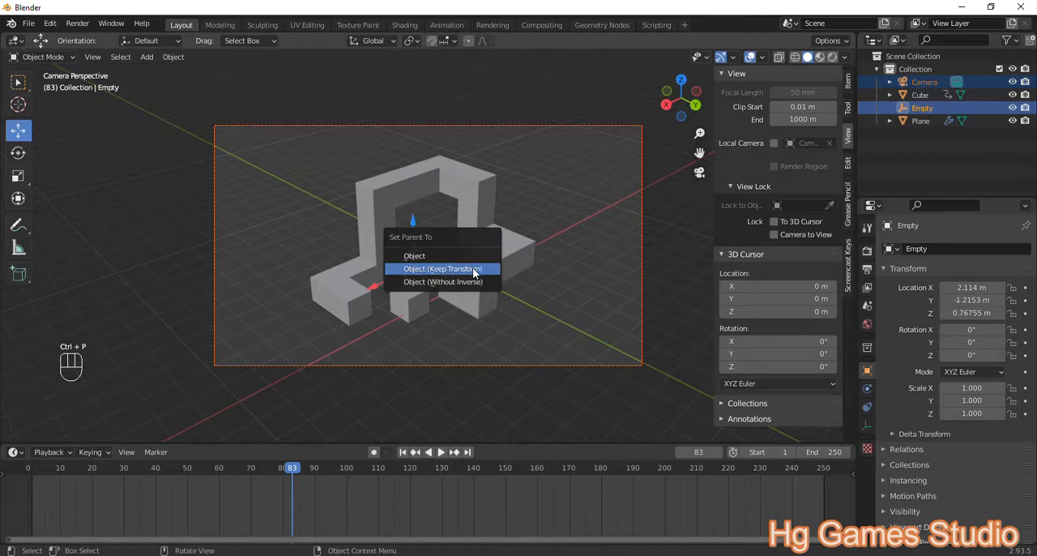
left_click(473, 268)
Step: Select only the empty and test-rotate it to check that the camera follows, cancelling the rotation
left_click(920, 97)
key("r")
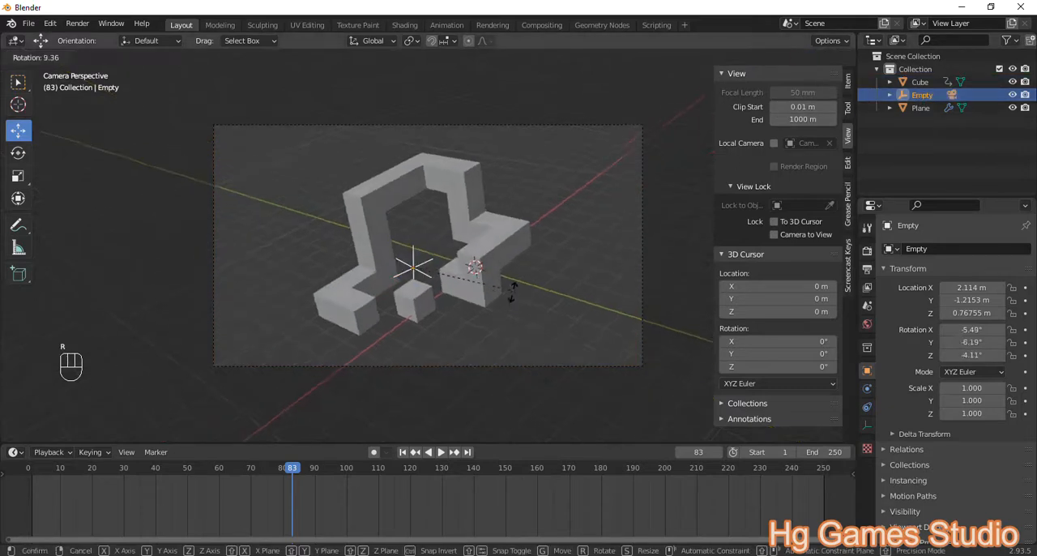
right_click(474, 268)
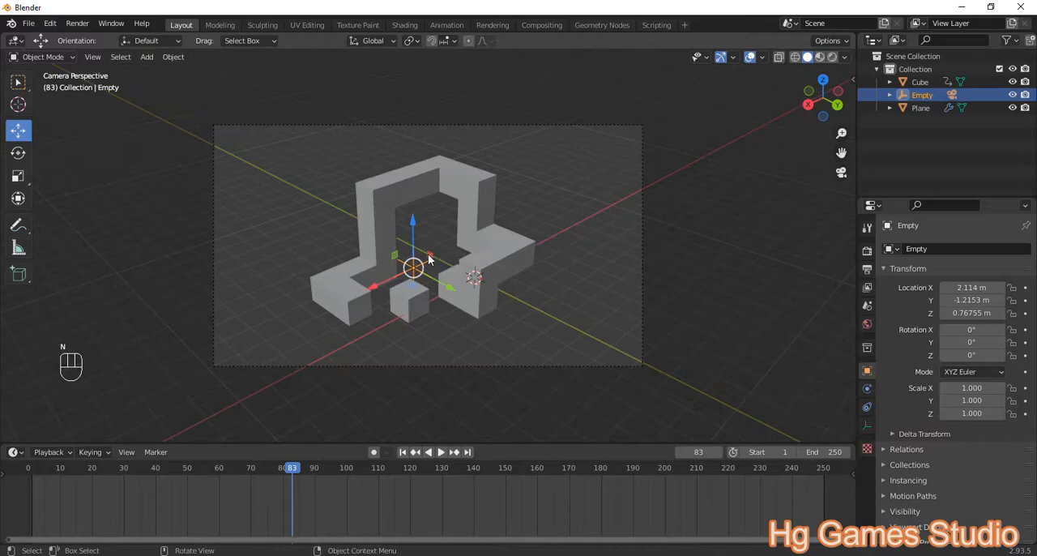
Step: Hide the sidebar and insert a Location, Rotation & Scale keyframe for the empty at frame 61
key("n")
left_click(247, 468)
left_click(217, 469)
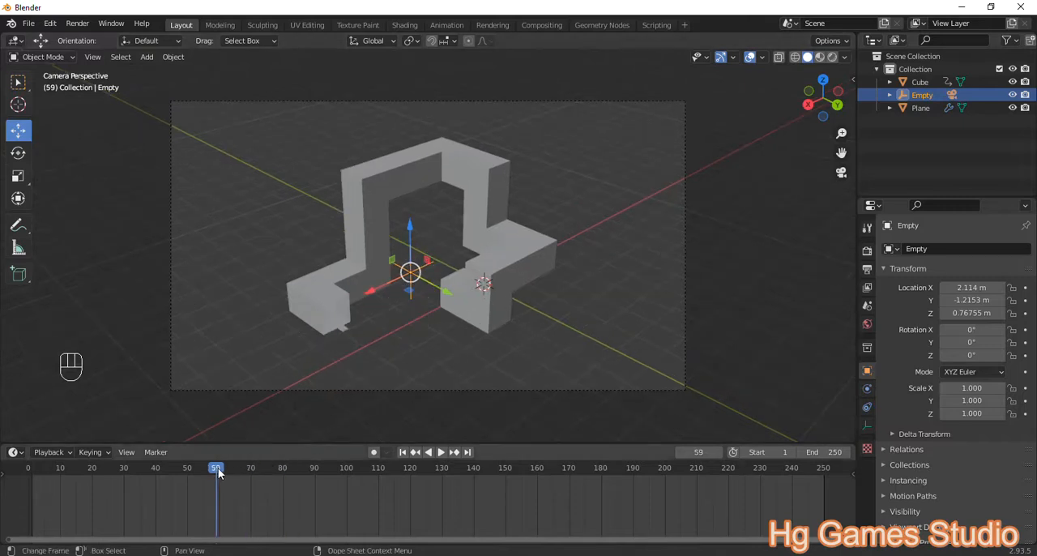
left_click_drag(210, 471, 249, 469)
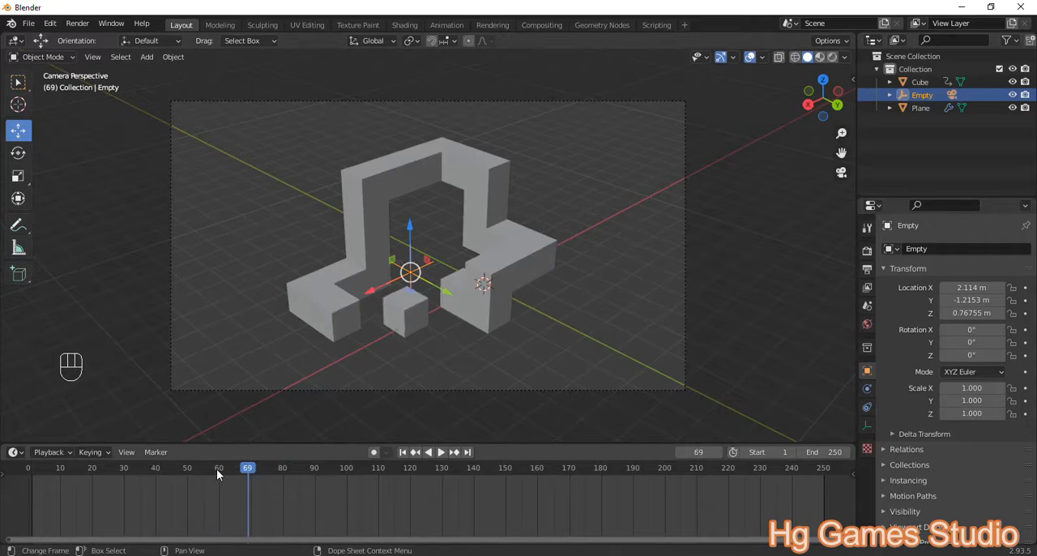
left_click(218, 473)
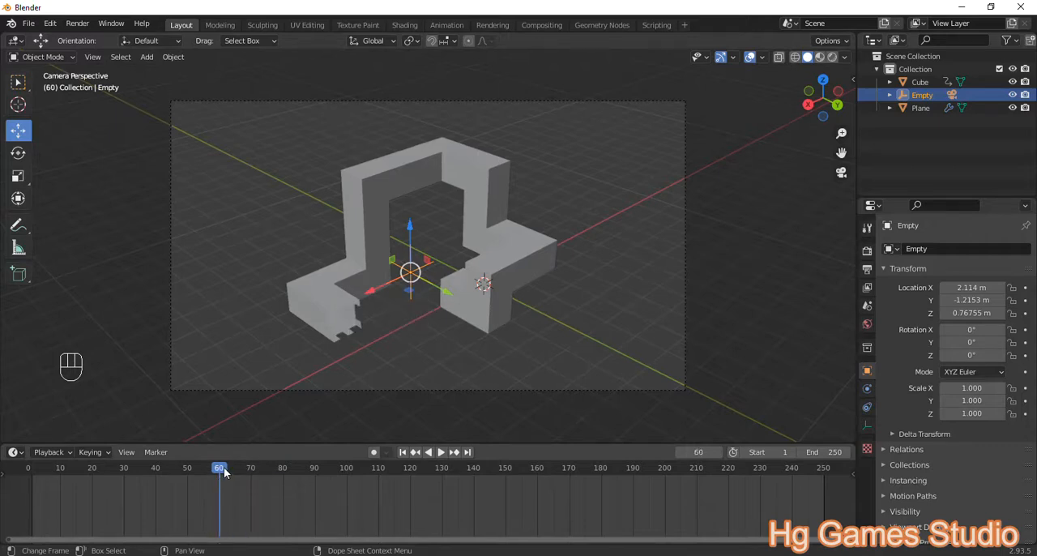
left_click(224, 473)
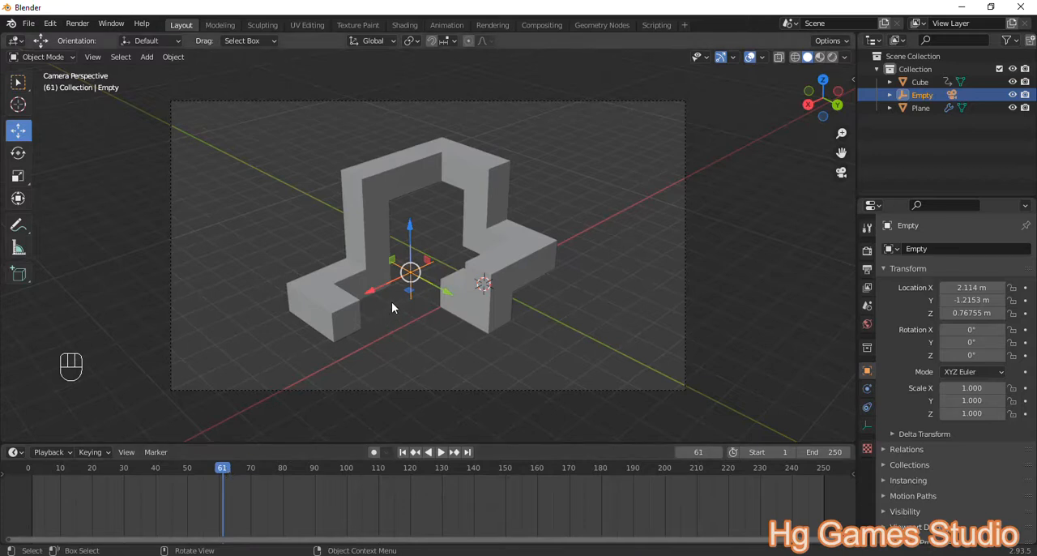
key("i")
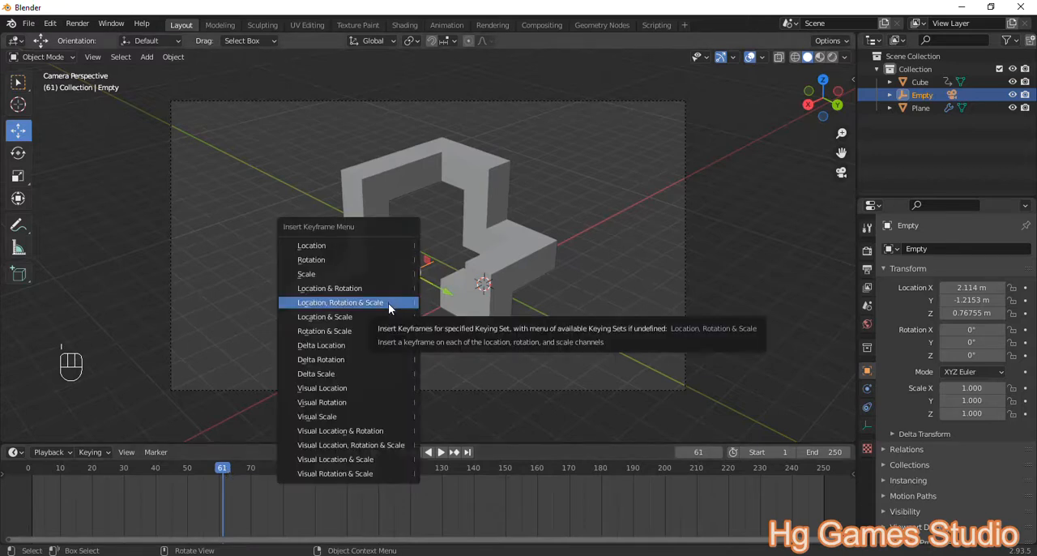
left_click(388, 303)
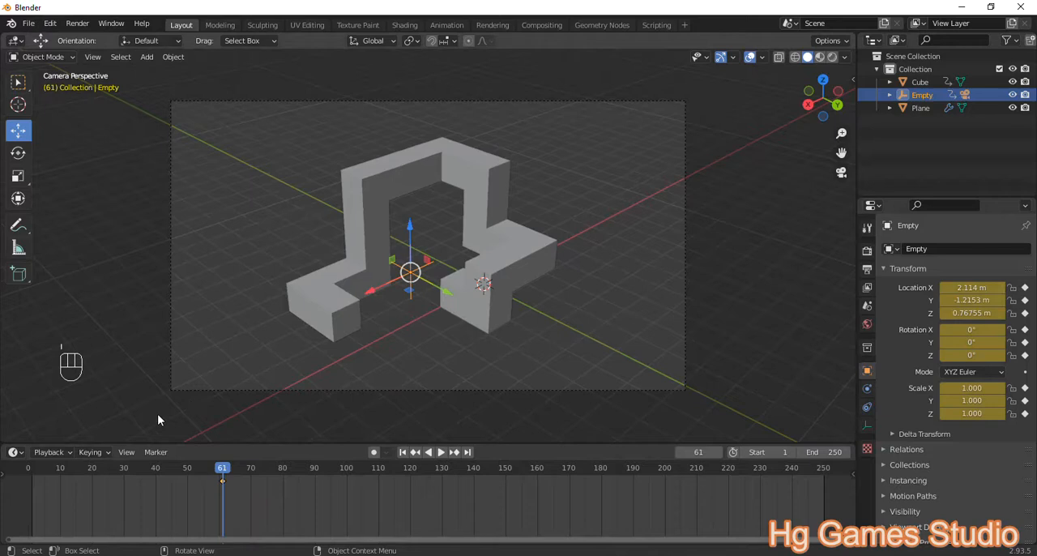
Step: At frame 11, rotate the empty about -116° around the global Z axis and insert a Location, Rotation & Scale keyframe
left_click(30, 474)
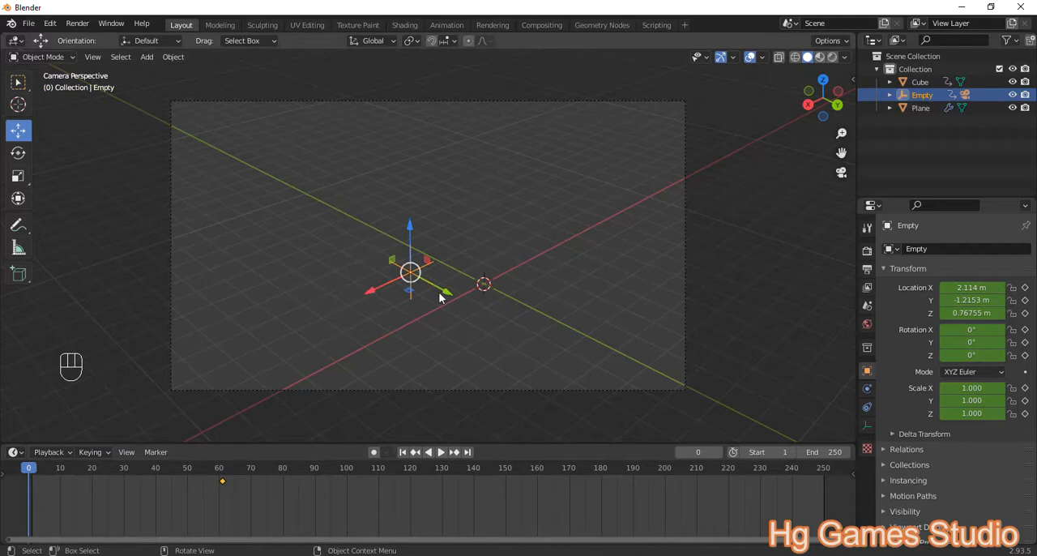
left_click(63, 475)
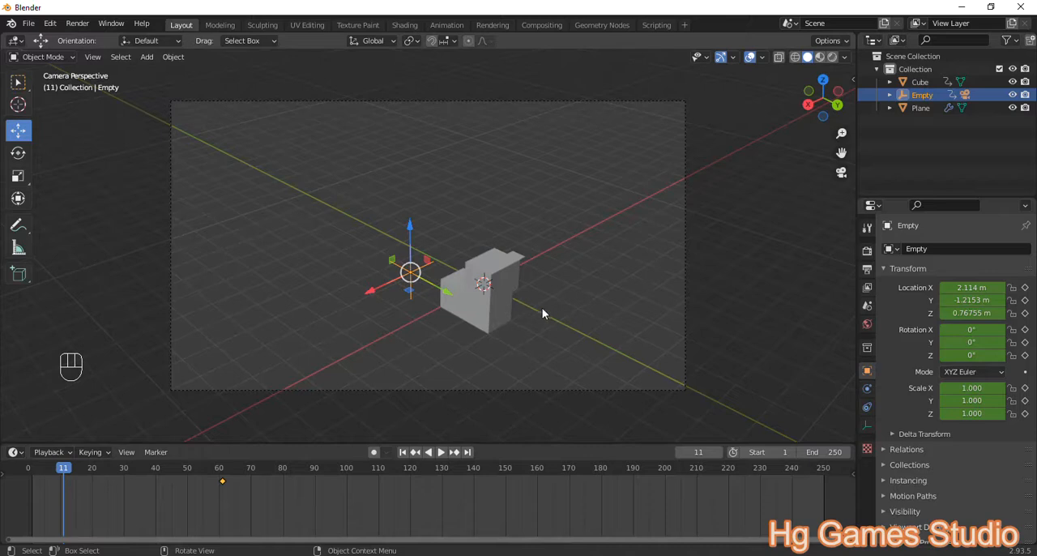
key("r")
key("z")
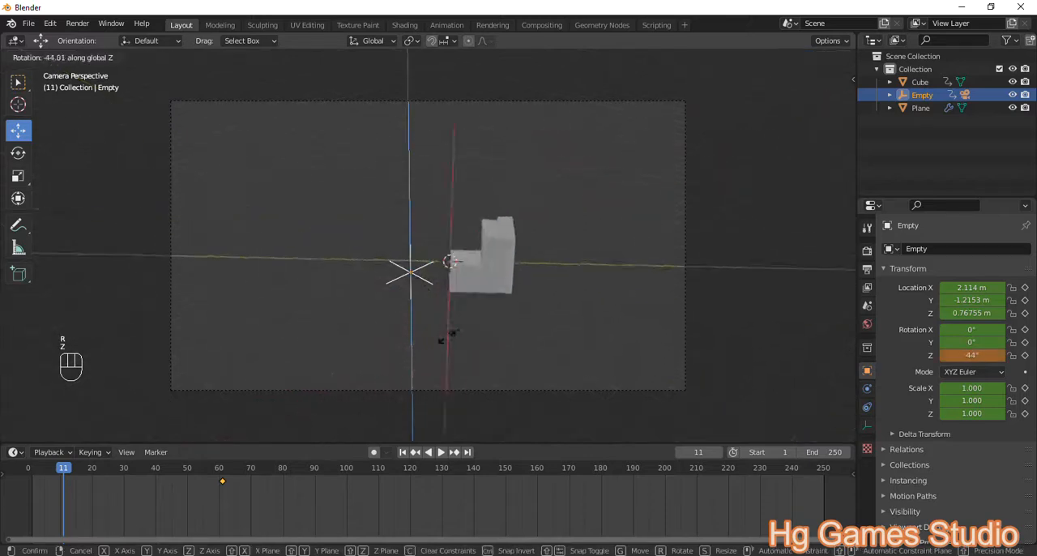
left_click(345, 338)
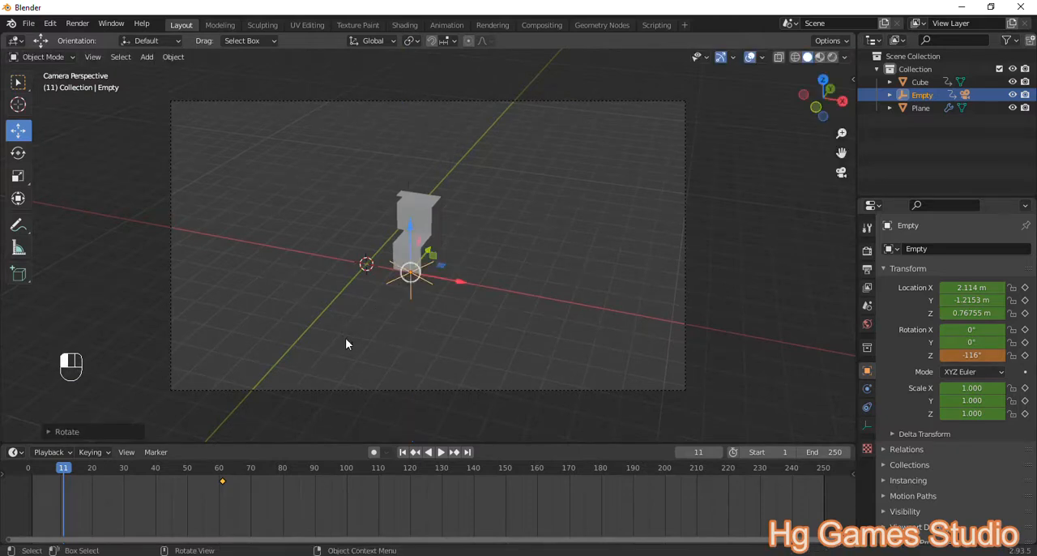
key("i")
left_click(497, 277)
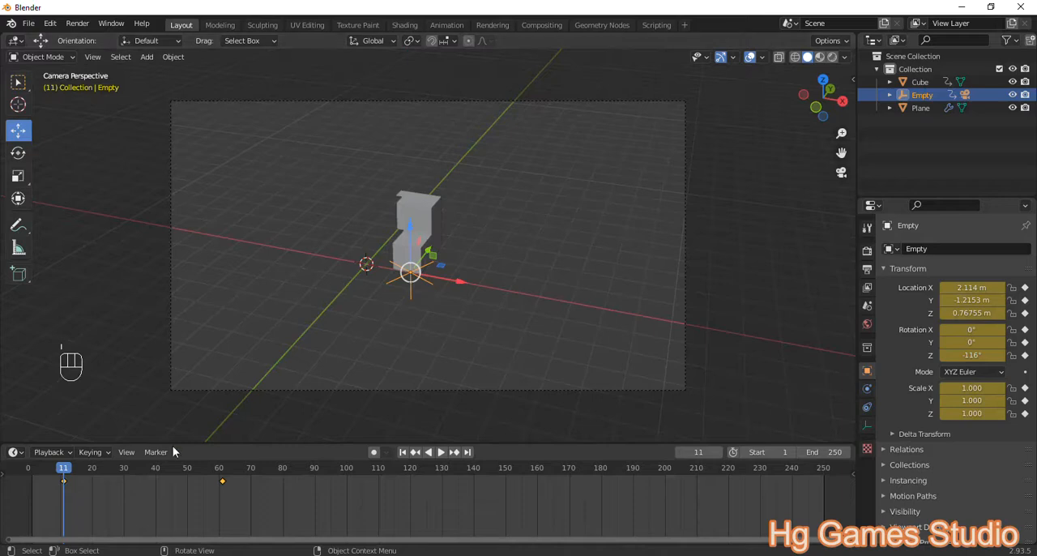
Step: Move the empty's frame 11 keyframe to frame 1 and play the animation from the start to check the camera orbit
left_click(29, 472)
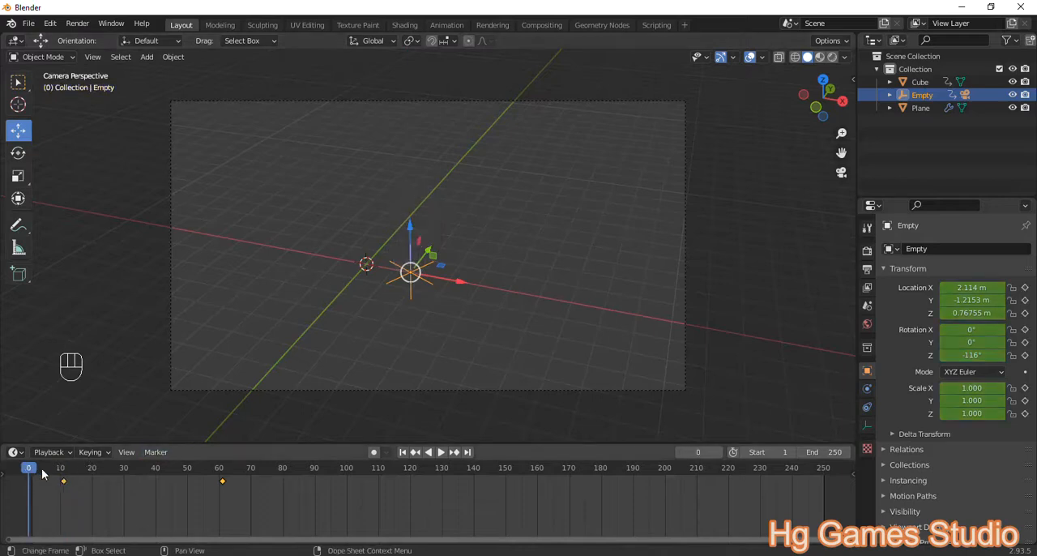
left_click_drag(62, 479, 33, 480)
key("space")
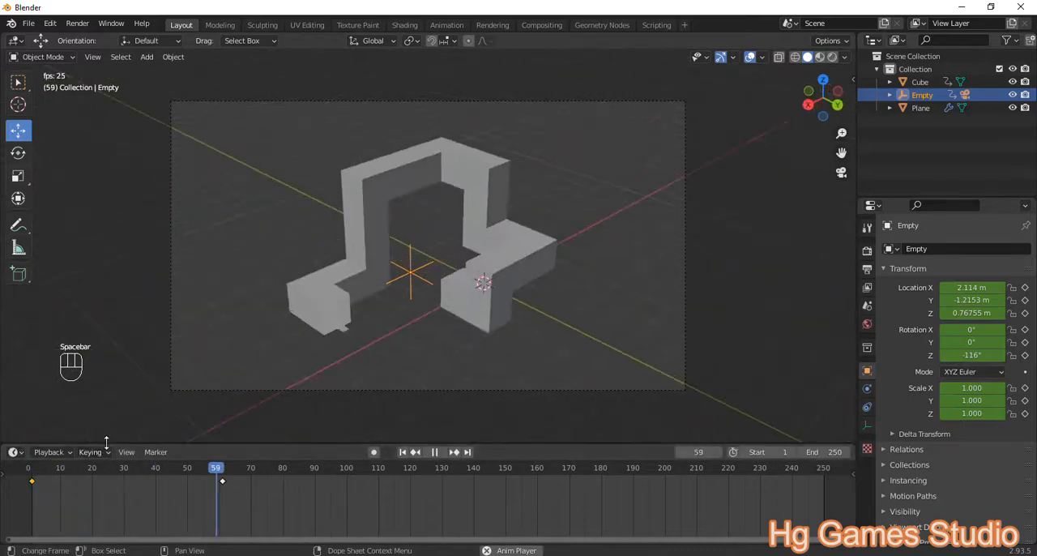
Step: Stop the playback, then add a mesh plane and move it along X and down to the base of the small cube
key("space")
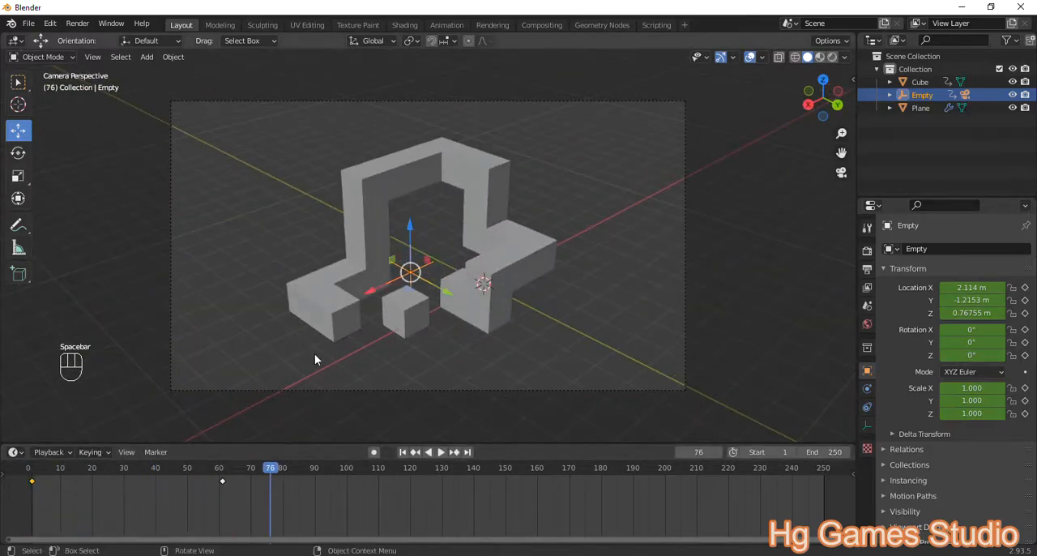
left_click(407, 321)
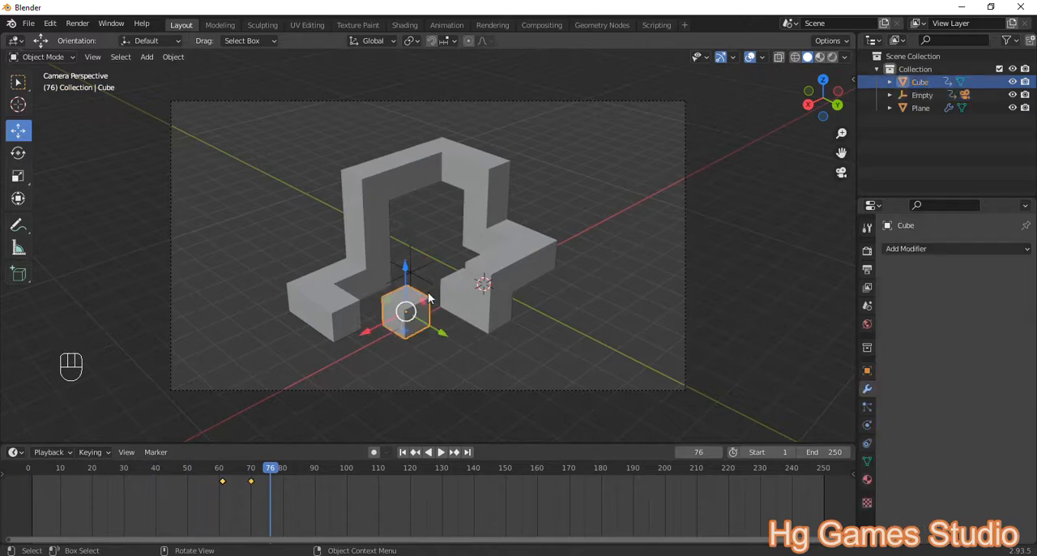
left_click(571, 268)
key("shift+a")
mouse_move(538, 136)
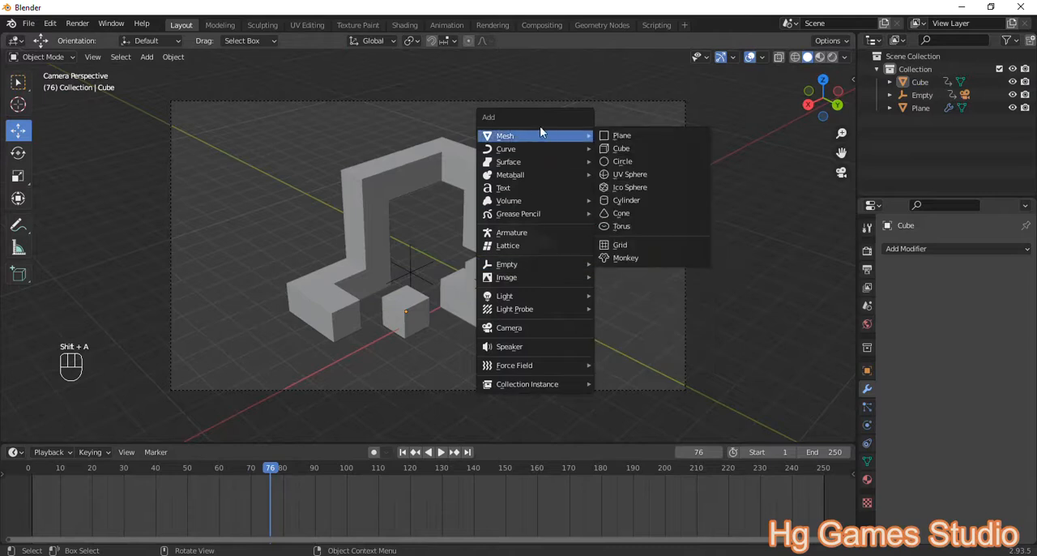
left_click(622, 137)
left_click_drag(450, 301, 431, 336)
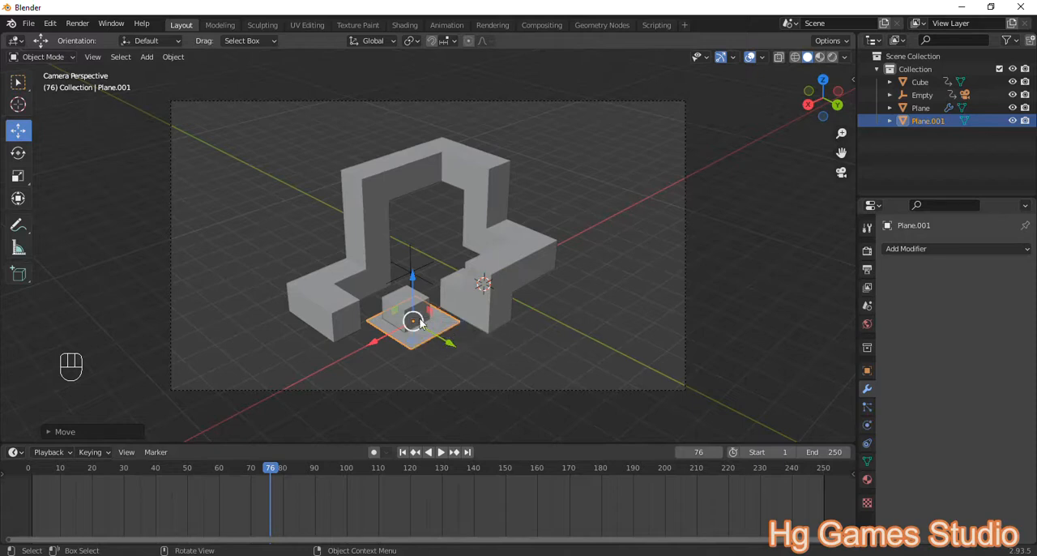
left_click_drag(412, 280, 412, 292)
Step: Scale the new plane up repeatedly into a large floor that extends past the camera frame on all sides
key("s")
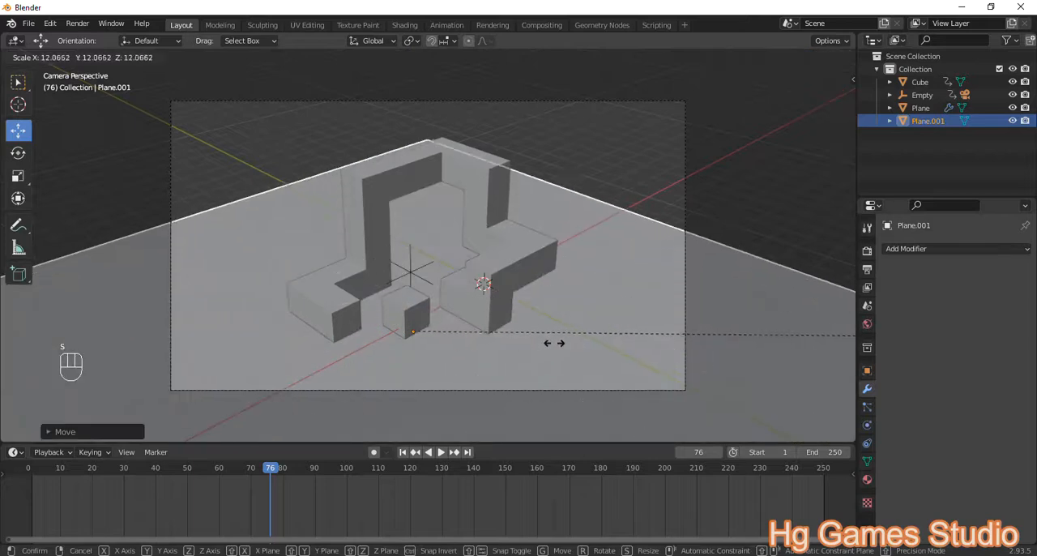
left_click(580, 343)
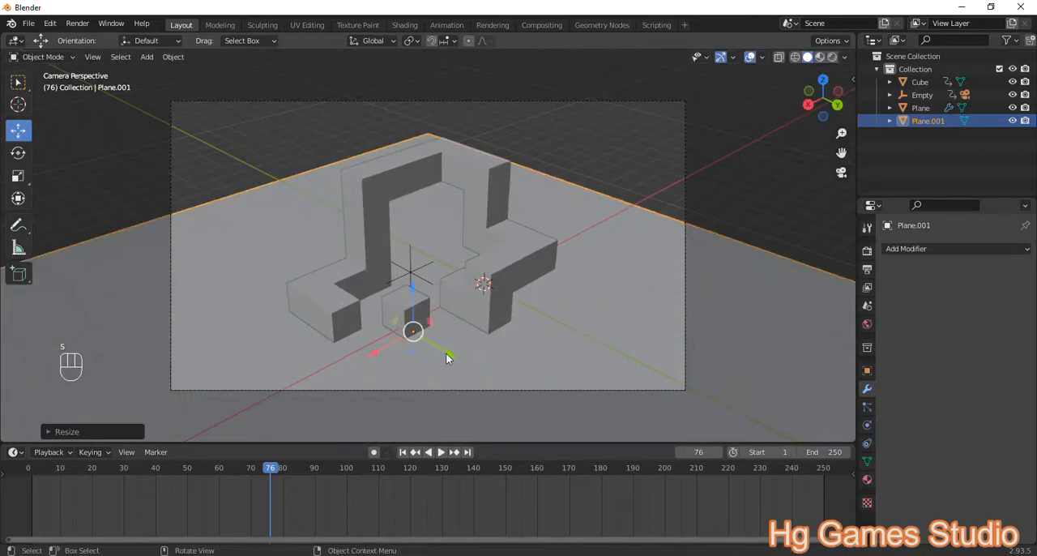
left_click_drag(381, 349, 457, 335)
key("ctrl+z")
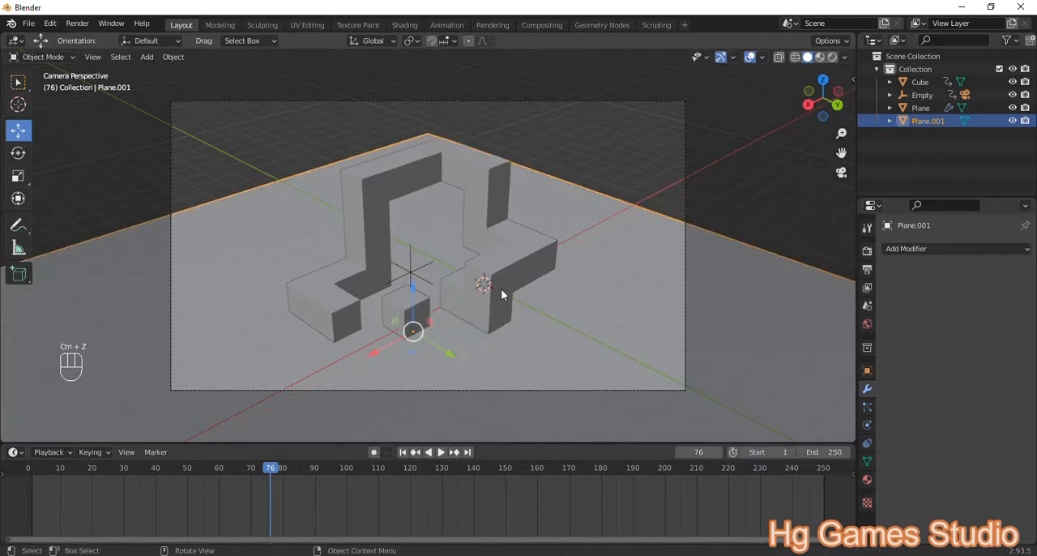
key("s")
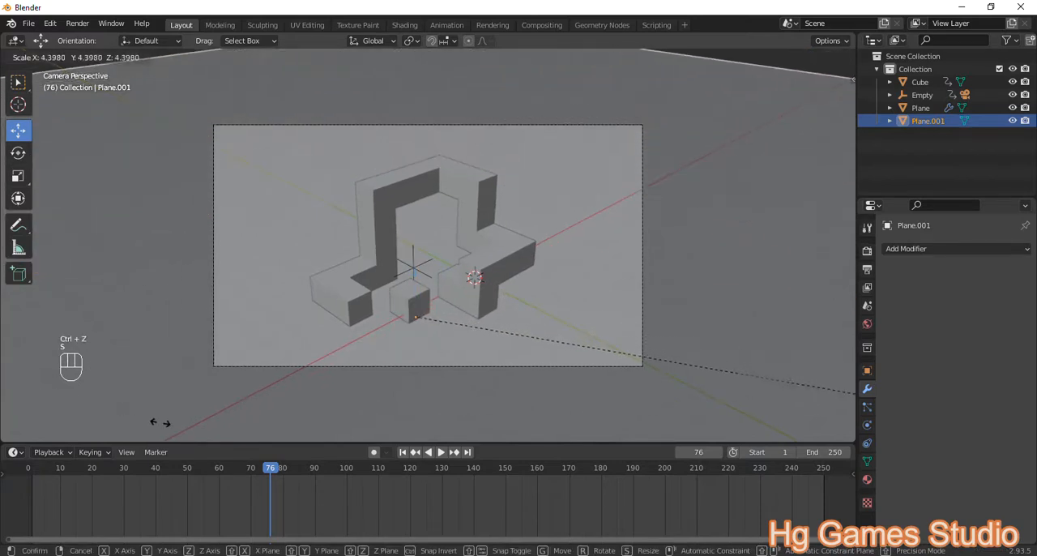
left_click(176, 428)
scroll(472, 322, "down", 3)
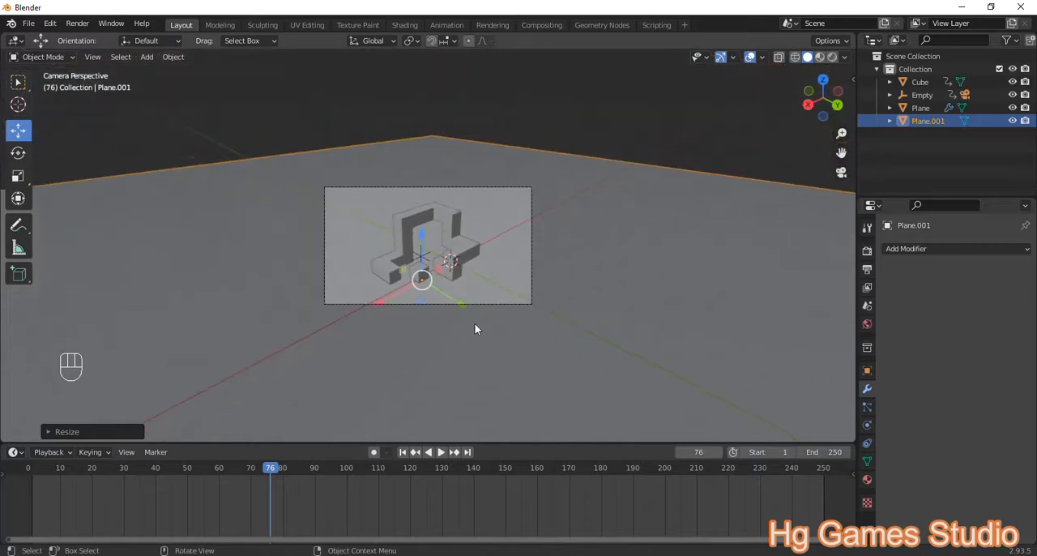
scroll(478, 283, "up", 1)
scroll(518, 292, "down", 2)
key("s")
left_click(749, 394)
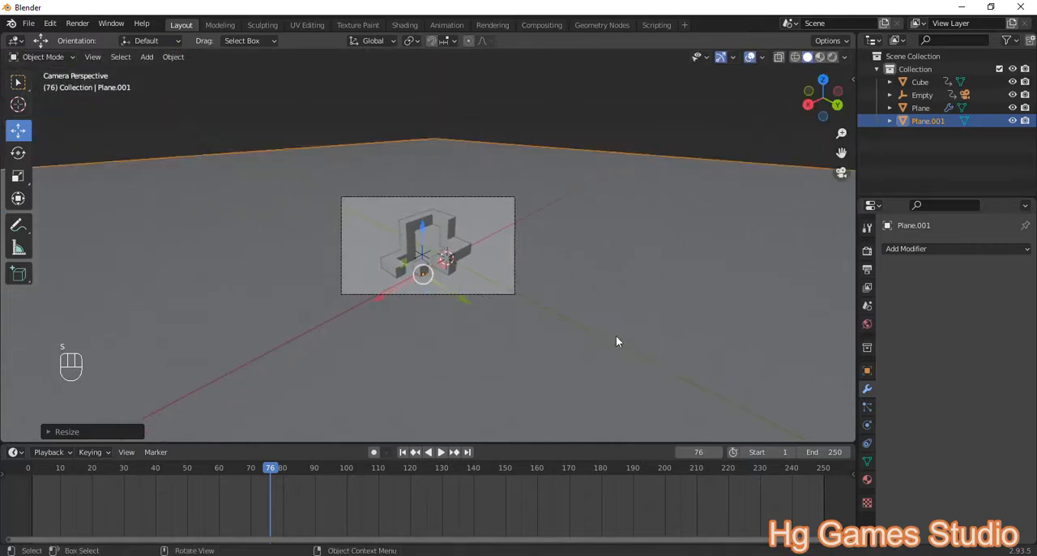
scroll(448, 284, "up", 5)
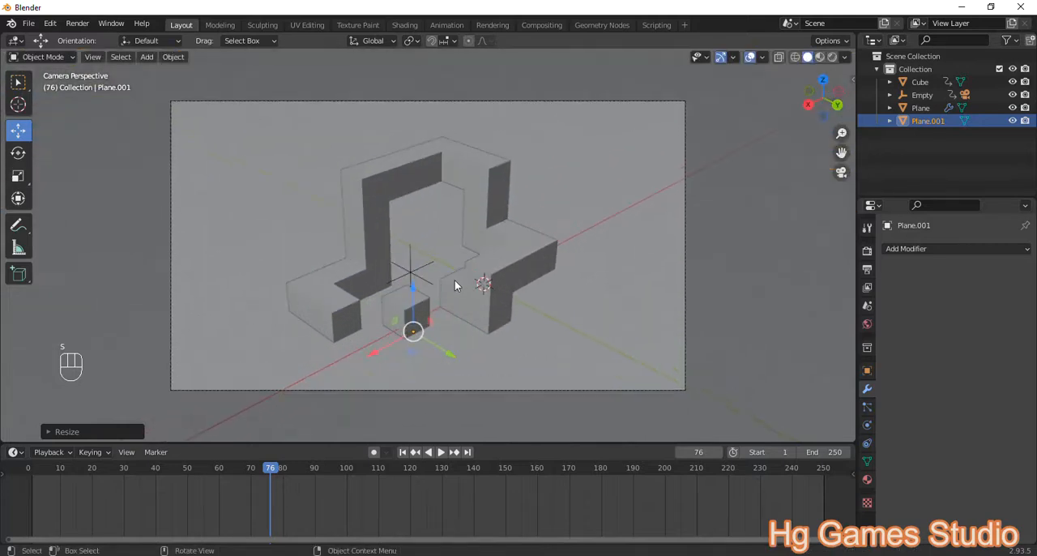
Step: Add an area light and move it above the arch, to about X 2.55 m and Z 6.19 m
key("shift+a")
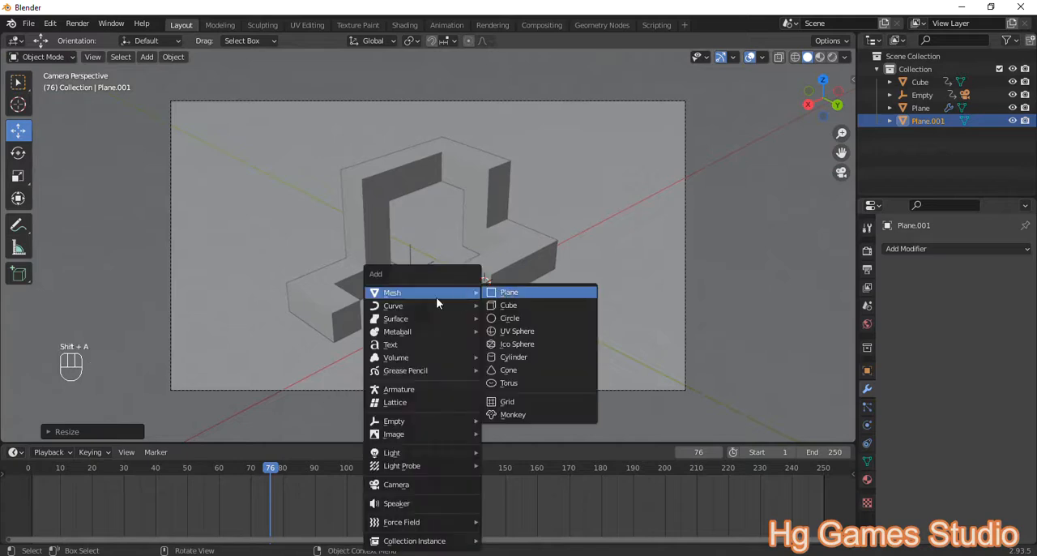
mouse_move(446, 453)
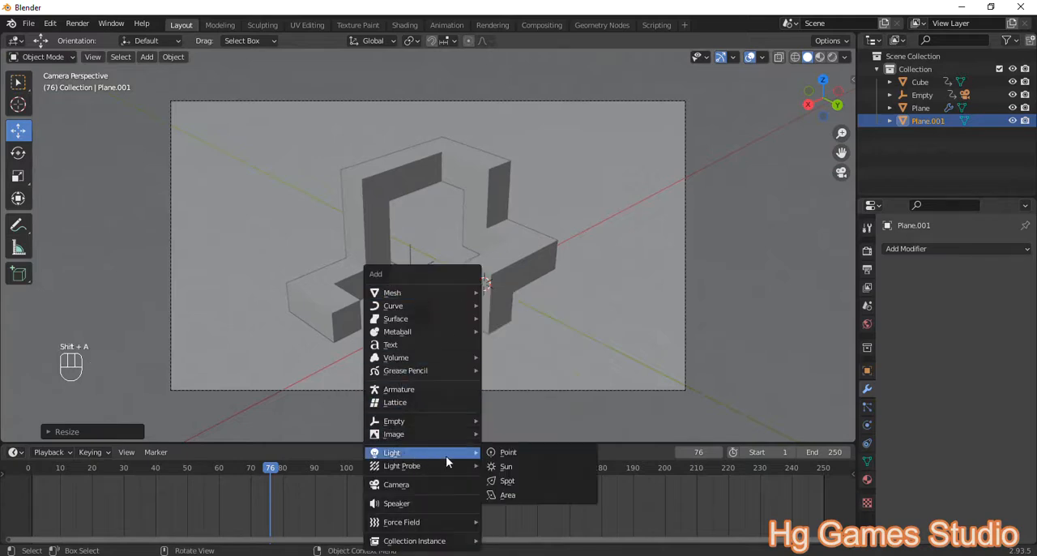
left_click(507, 495)
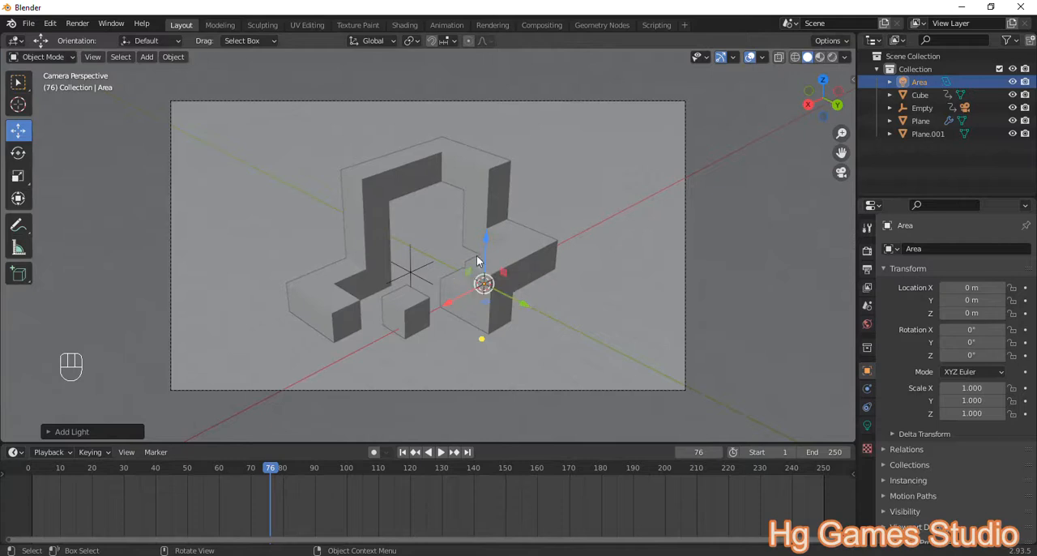
left_click_drag(451, 301, 389, 335)
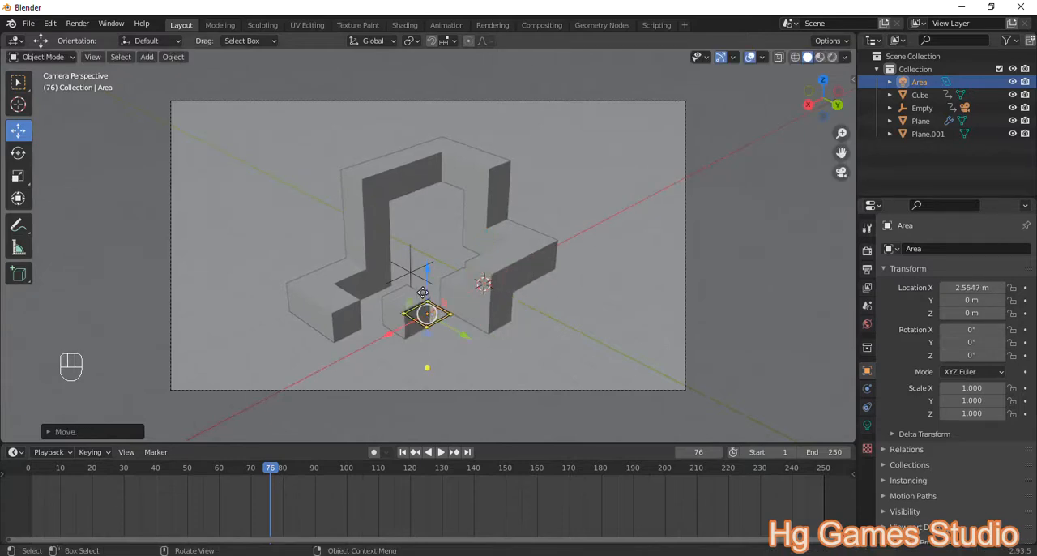
left_click_drag(429, 280, 430, 83)
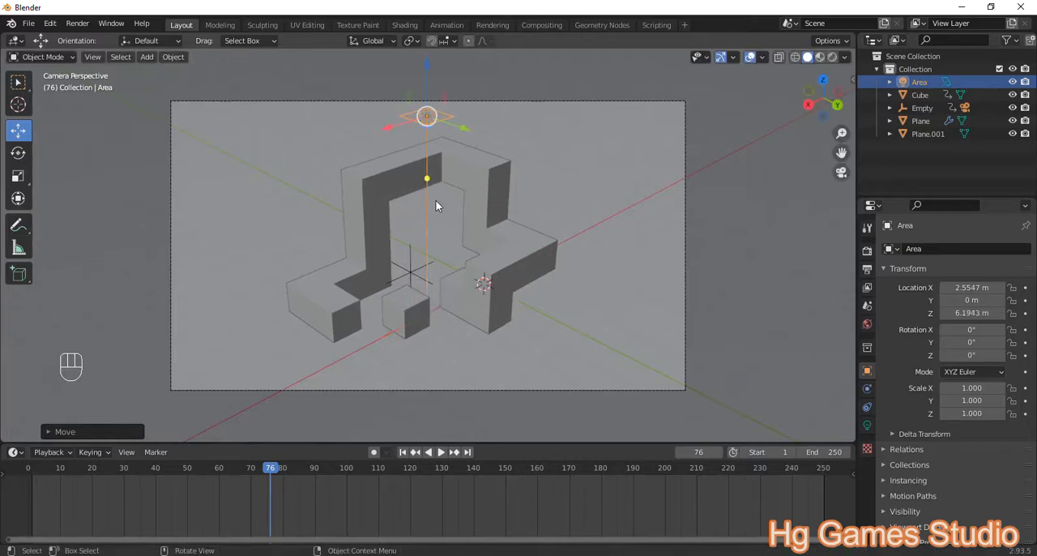
Step: Switch the viewport to Material Preview shading and enable Scene Lights and Scene World
middle_click_drag(436, 206, 450, 207)
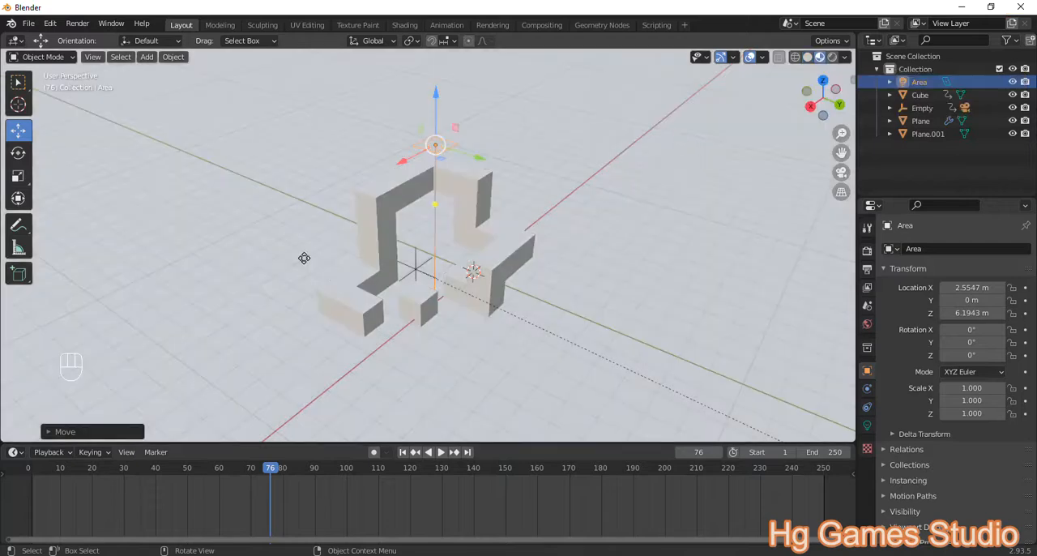
left_click(845, 57)
left_click(770, 121)
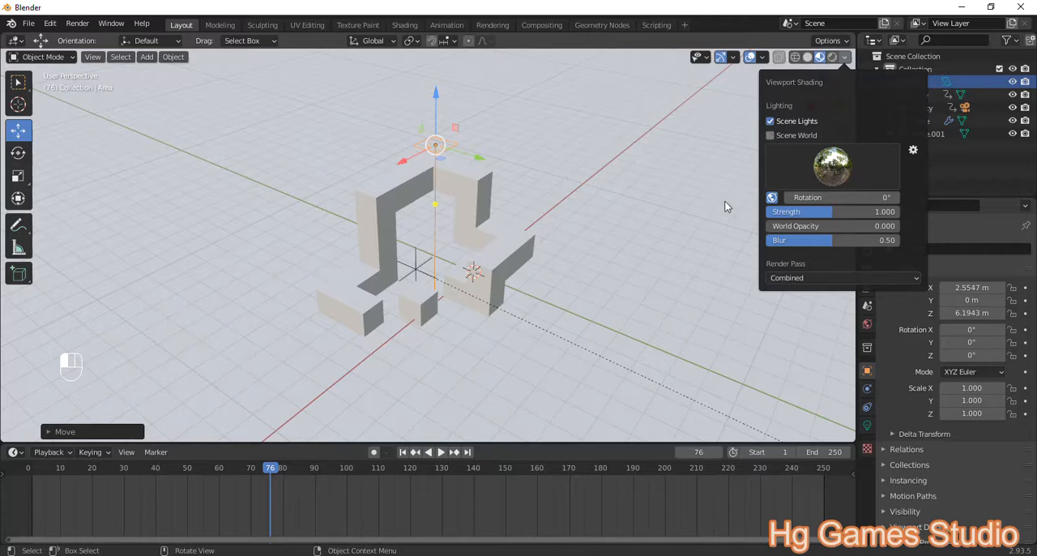
left_click(793, 136)
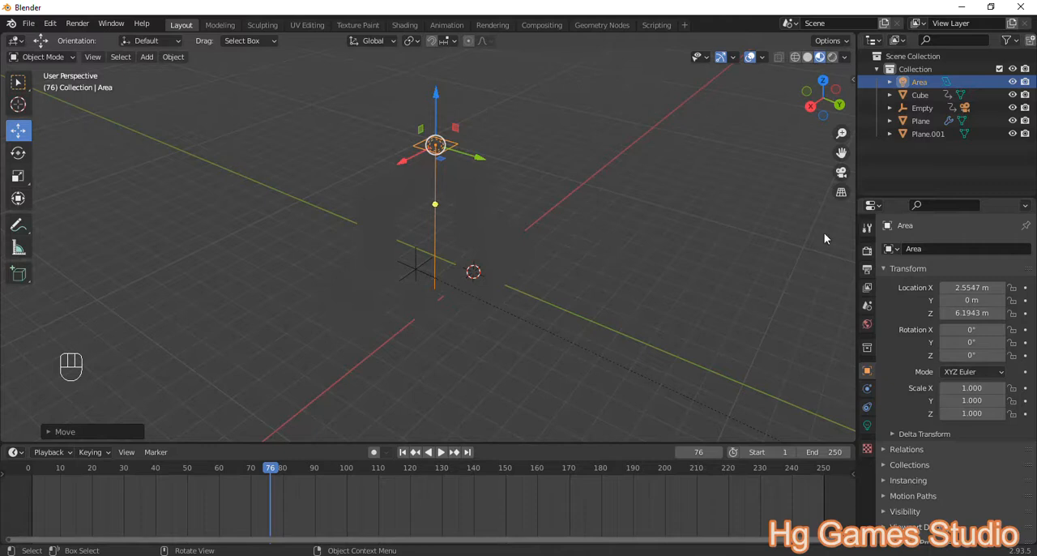
Step: Enable Bloom and Screen Space Reflections in the Eevee render settings
left_click(866, 251)
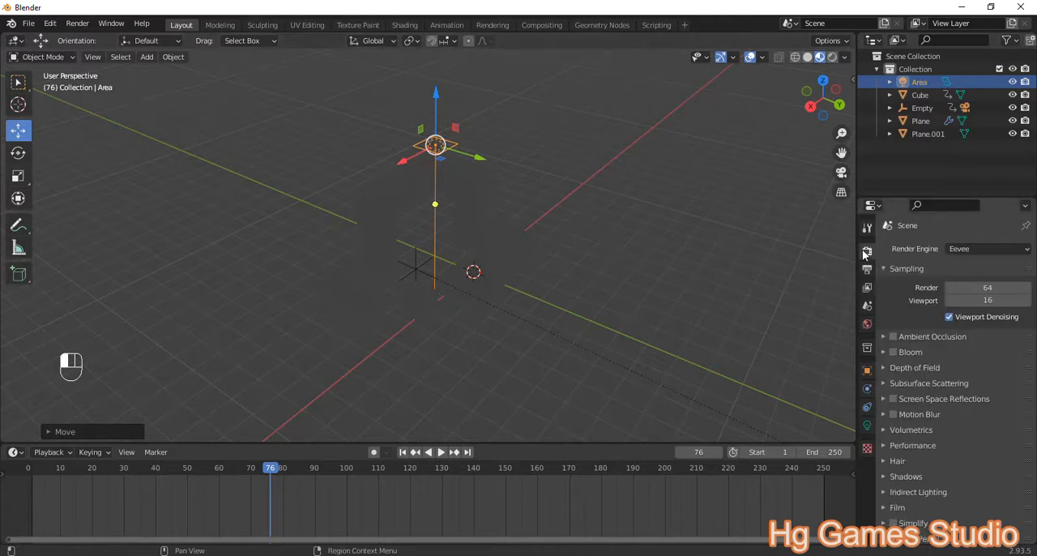
left_click(893, 351)
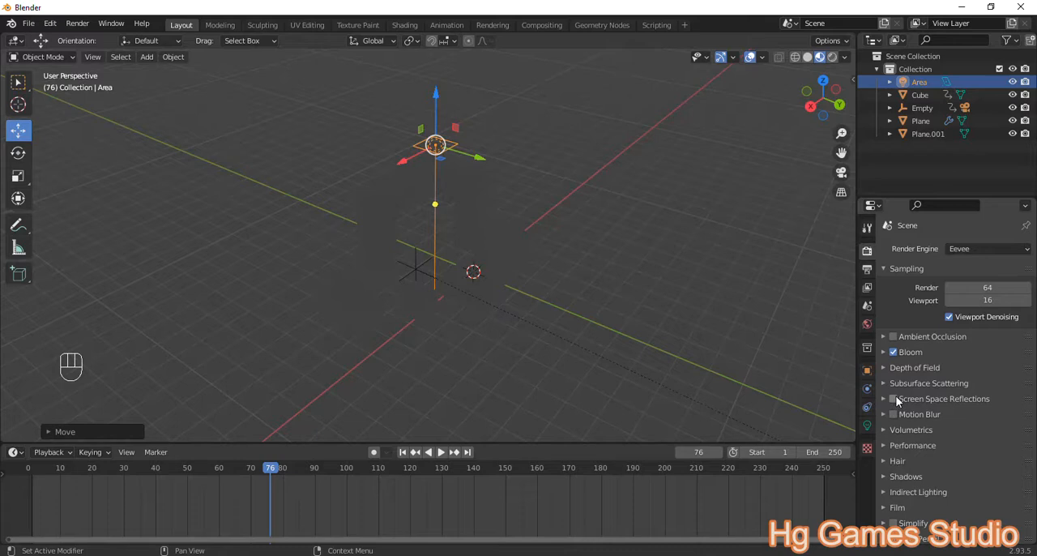
left_click(893, 399)
scroll(429, 167, "up", 3)
scroll(461, 160, "down", 4)
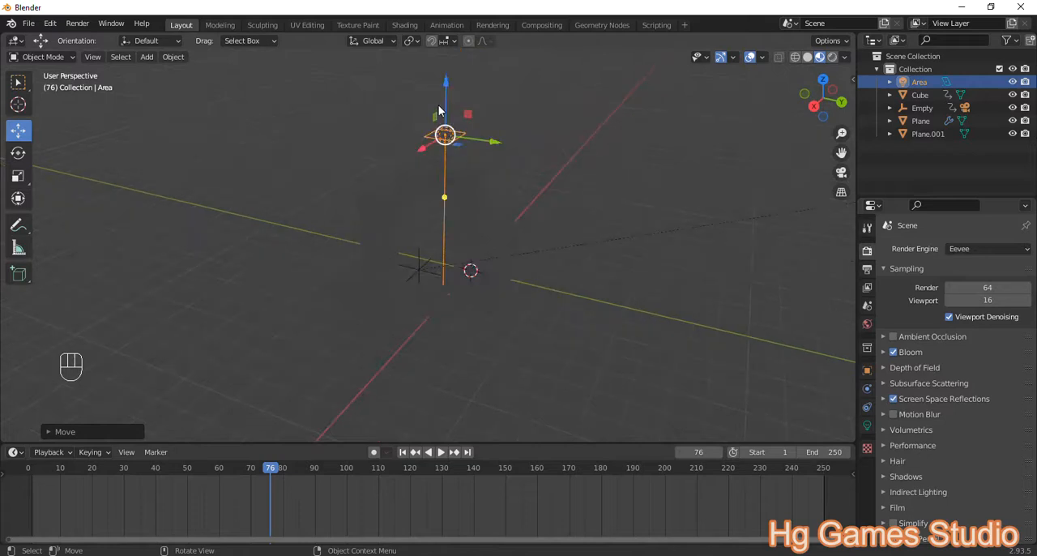
Step: Lower the area light slightly along Z and set its power to 1500 W
left_click_drag(447, 95, 446, 107)
middle_click_drag(456, 162, 484, 169)
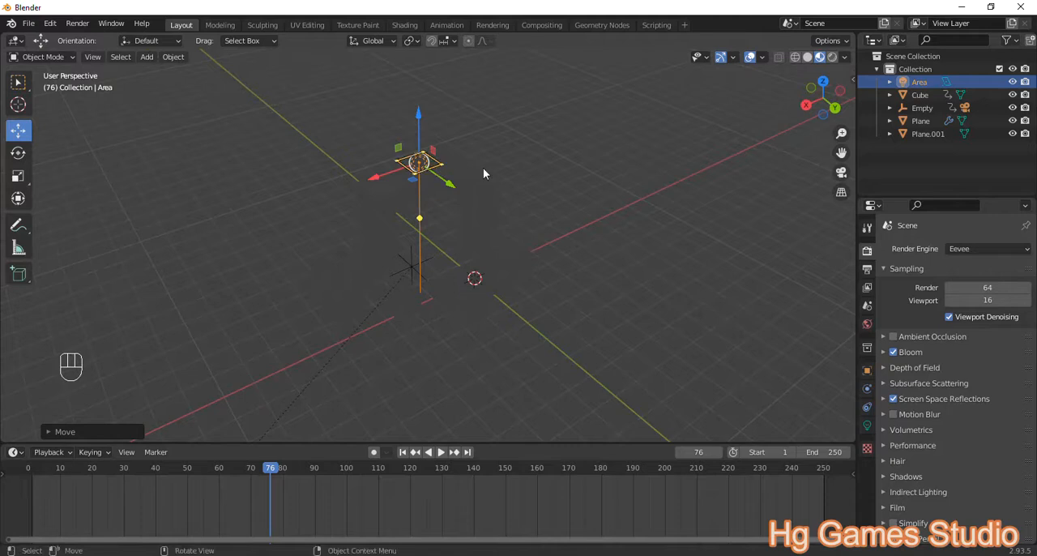
left_click(866, 428)
left_click(971, 333)
type("1500")
key("Return")
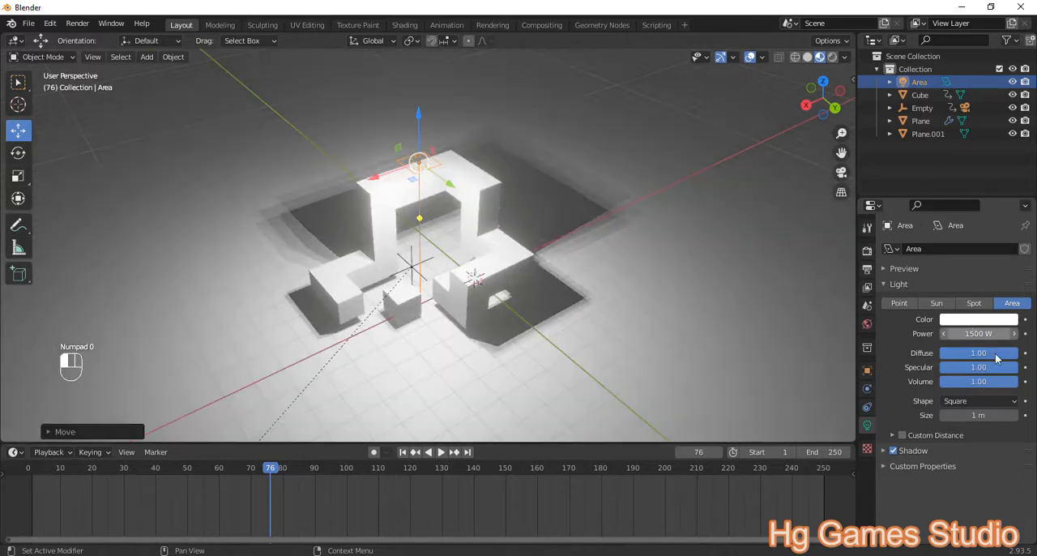
Step: Set the area light's power to 1000 W and move the light higher and outward from the arch
middle_click_drag(387, 259, 510, 192)
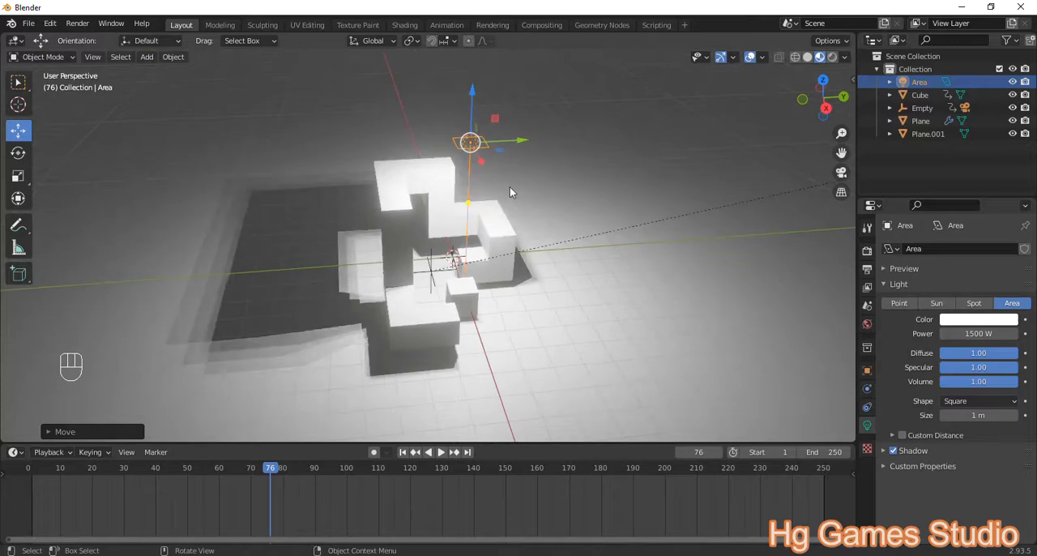
left_click(967, 333)
type("1000")
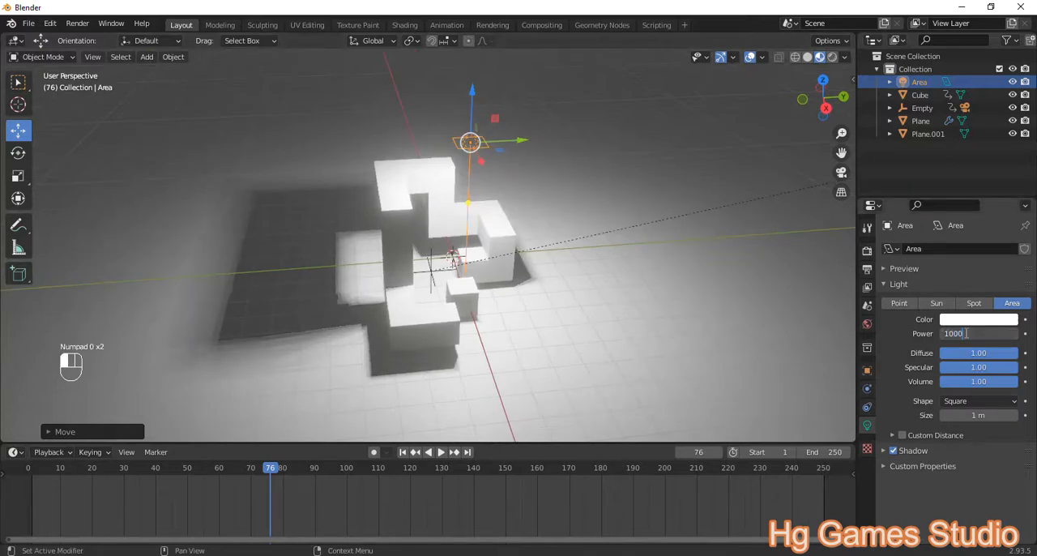
key("Return")
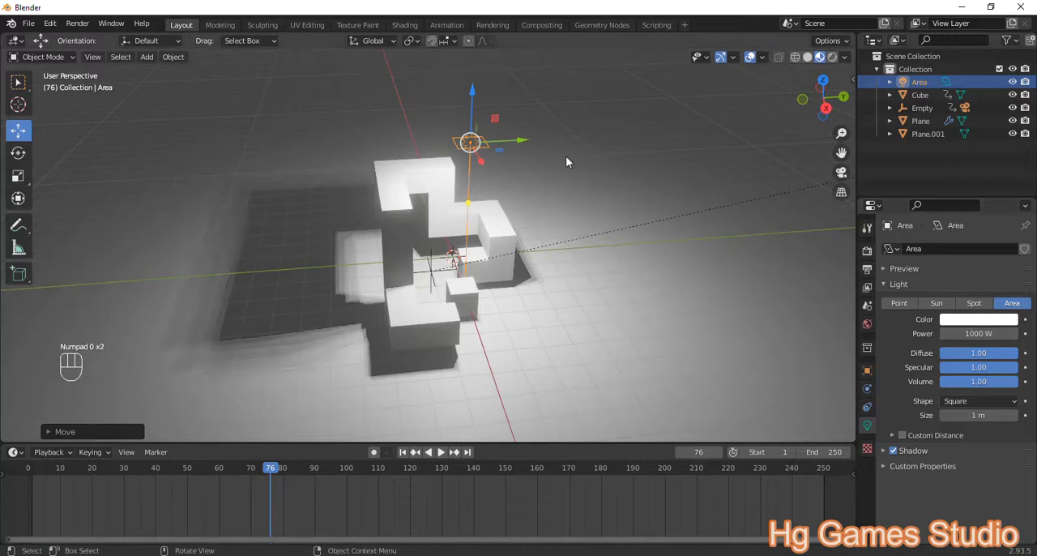
left_click_drag(479, 81, 490, 42)
middle_click_drag(538, 137, 513, 143)
left_click_drag(535, 126, 496, 159)
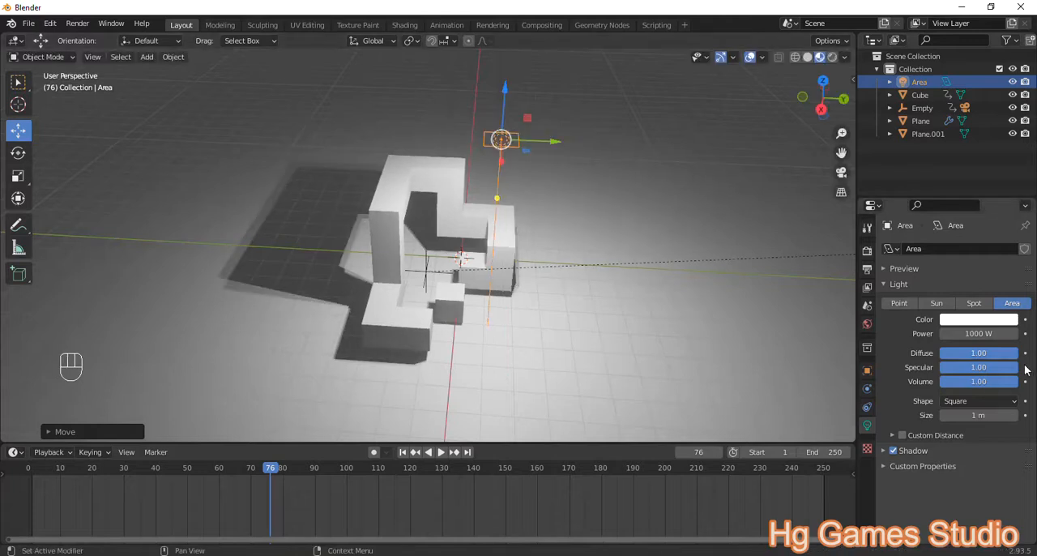
Step: Turn off the area light's shadow and set its power to 800 W
left_click(892, 452)
left_click(893, 451)
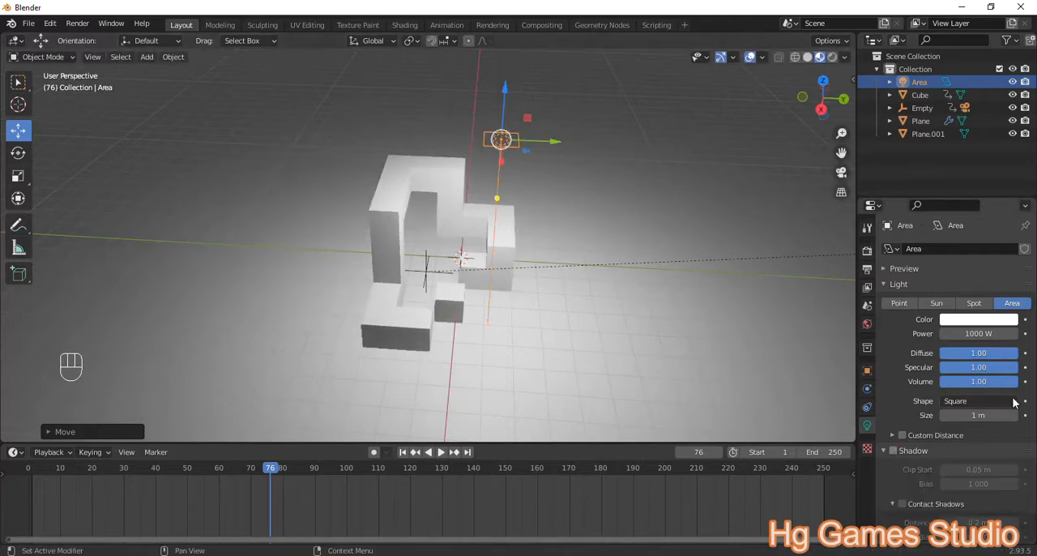
middle_click_drag(489, 271, 431, 238)
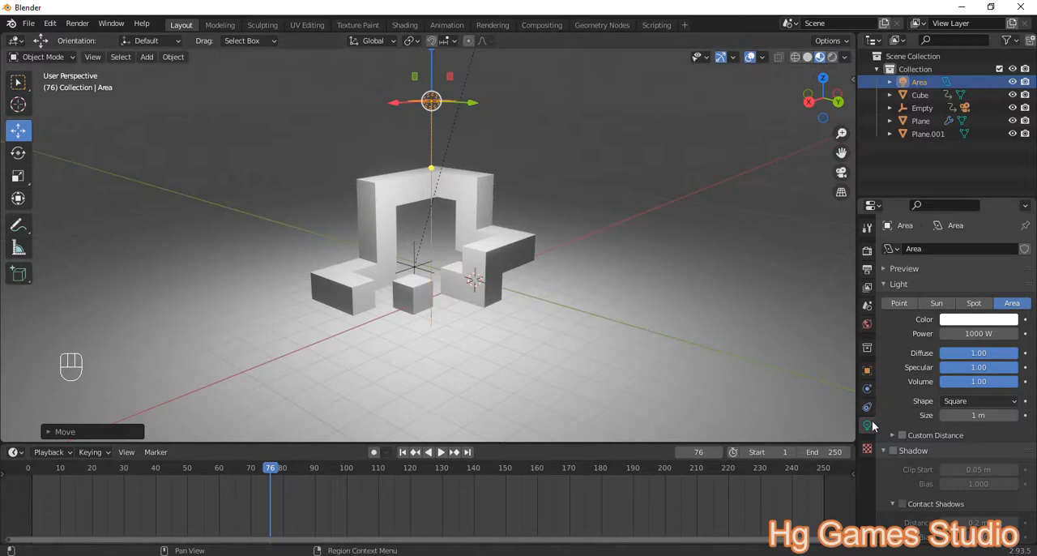
left_click(988, 333)
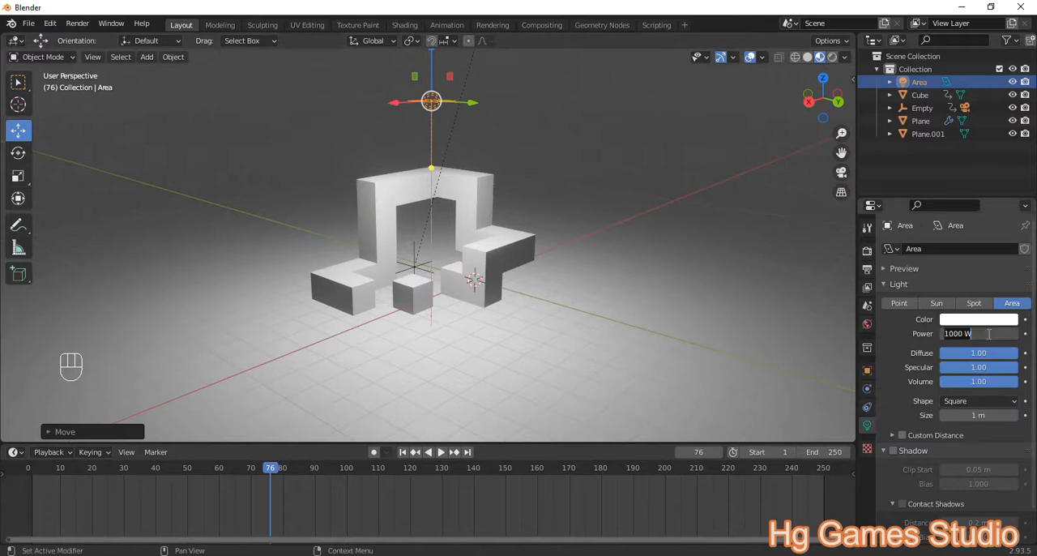
type("800")
key("Return")
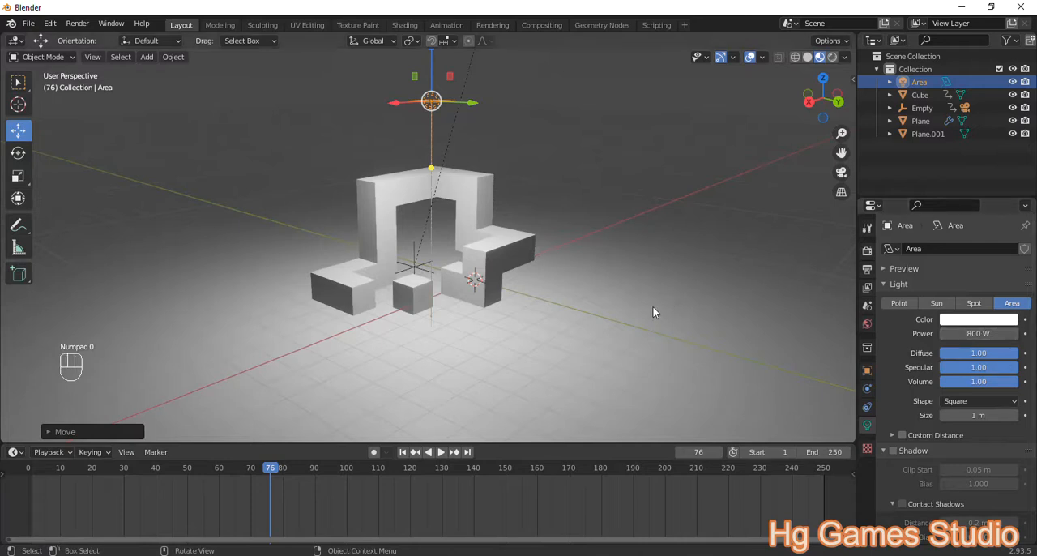
Step: Select the floor plane, give it a new material and name the material "alas"
middle_click_drag(384, 282, 427, 268)
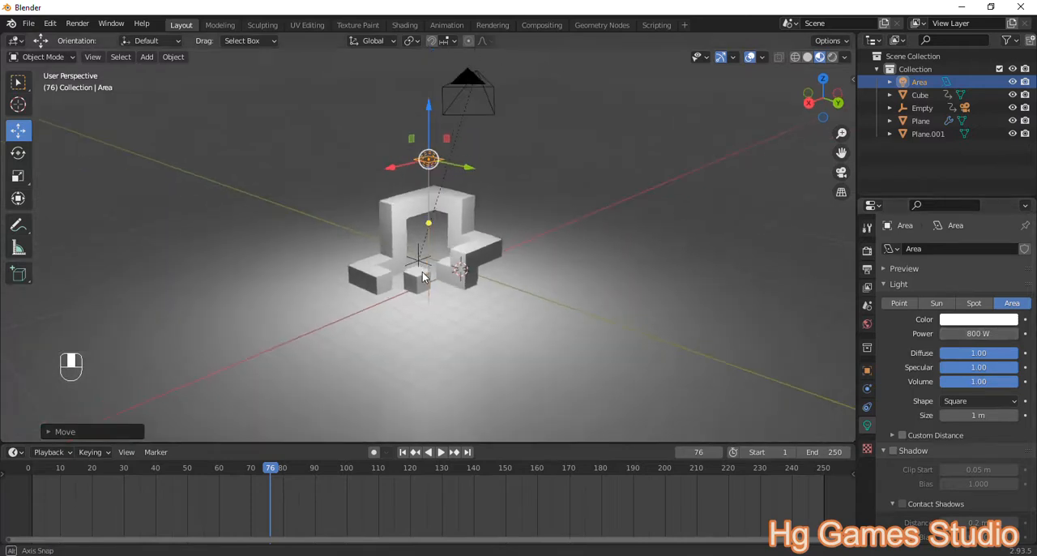
left_click(558, 244)
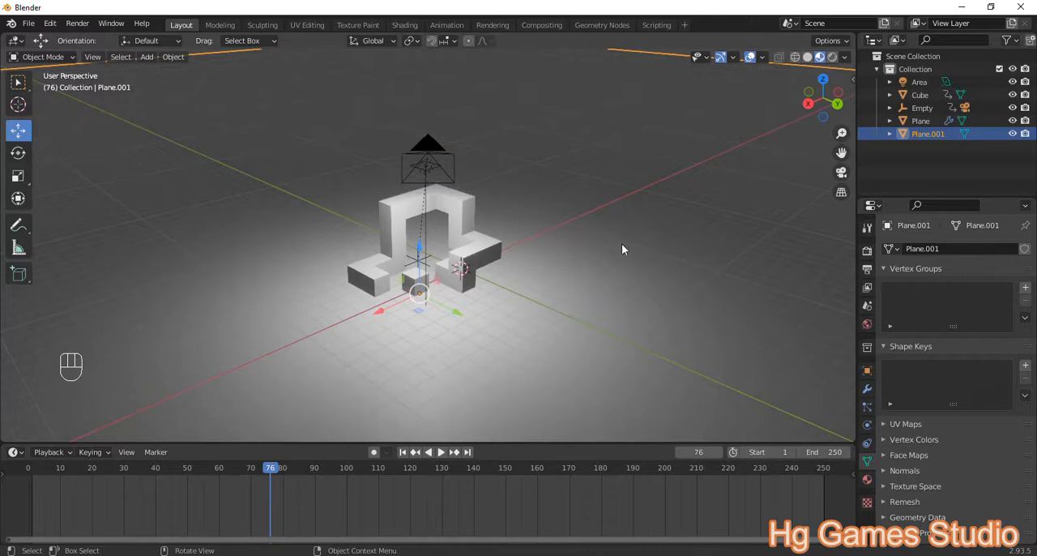
left_click(867, 479)
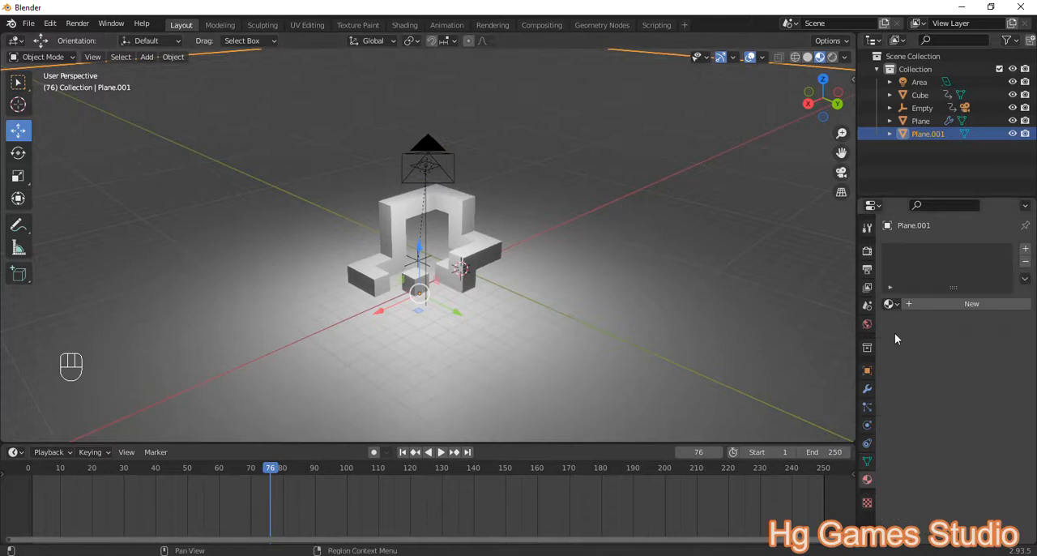
left_click(936, 305)
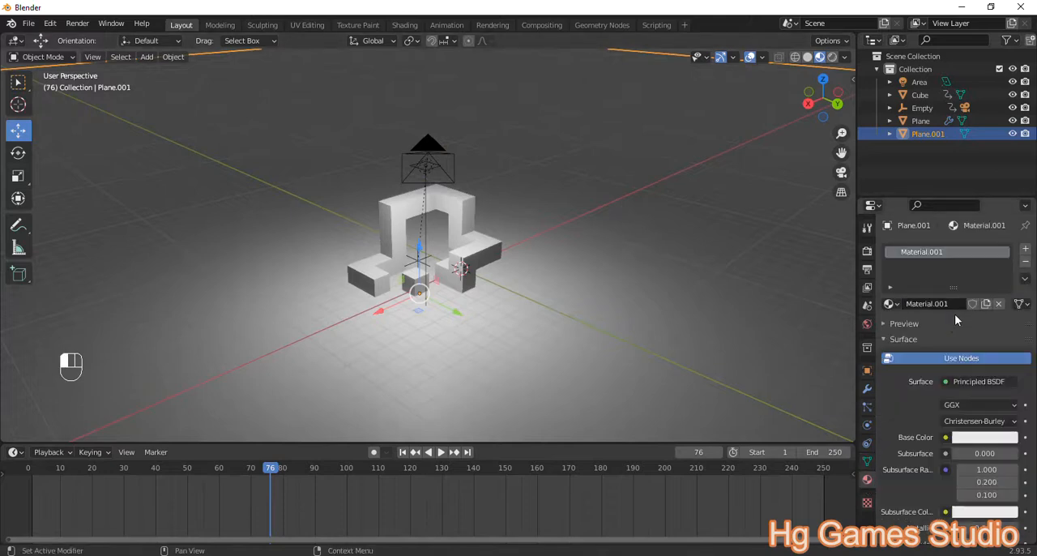
left_click(942, 302)
type("alas")
key("Return")
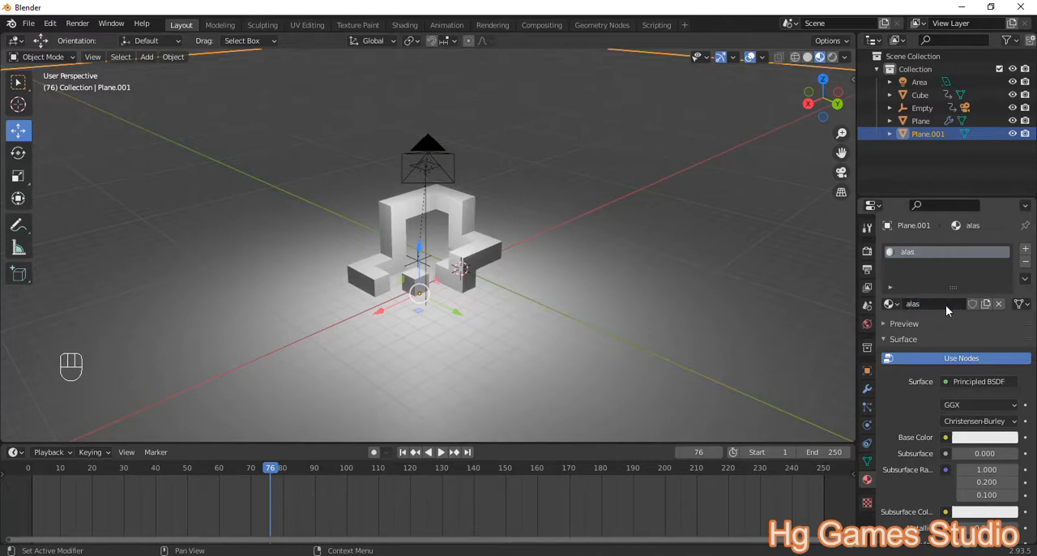
Step: Set the base color of the floor's "alas" material to a dark blue with a hue of about 0.65
left_click(990, 441)
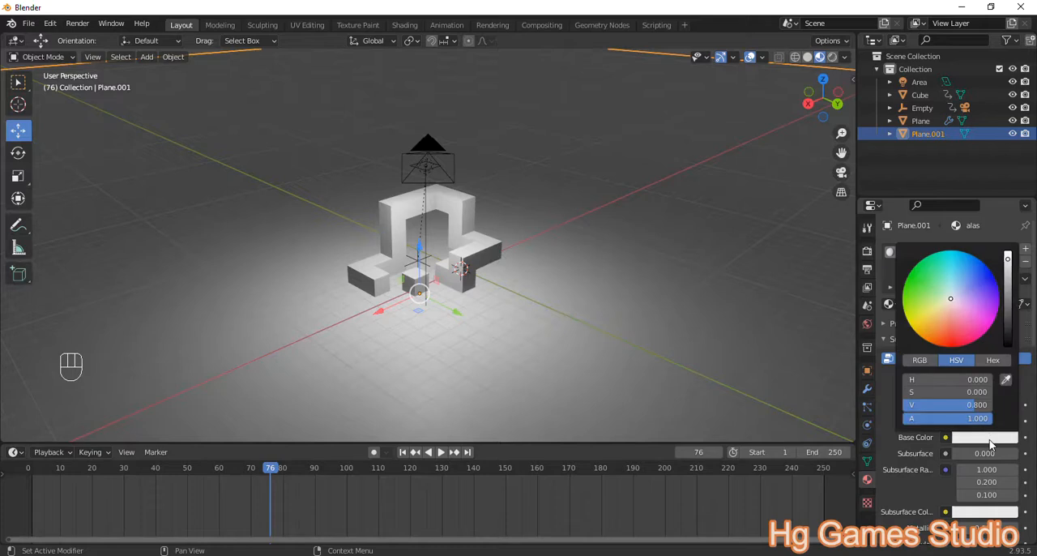
left_click(980, 266)
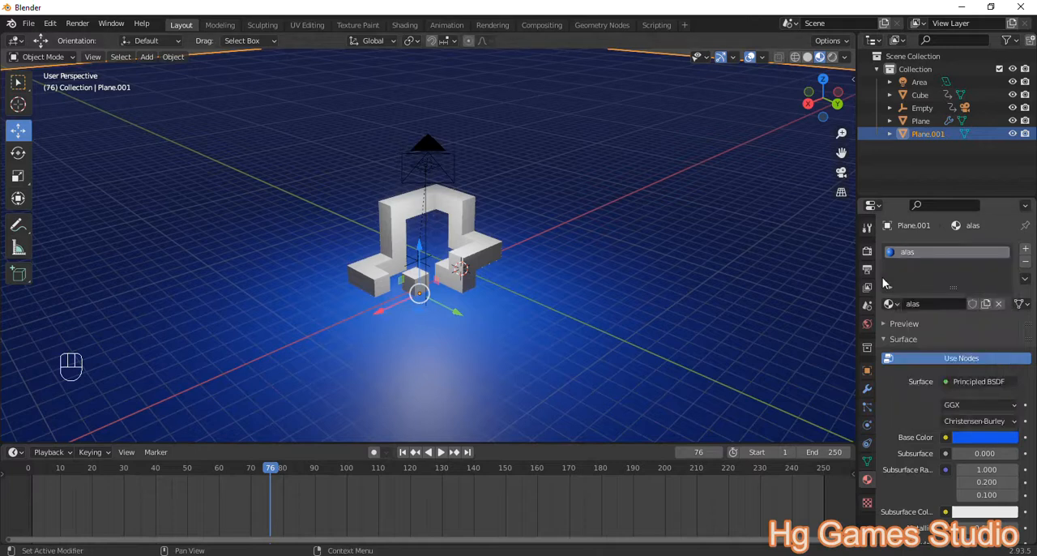
left_click(975, 439)
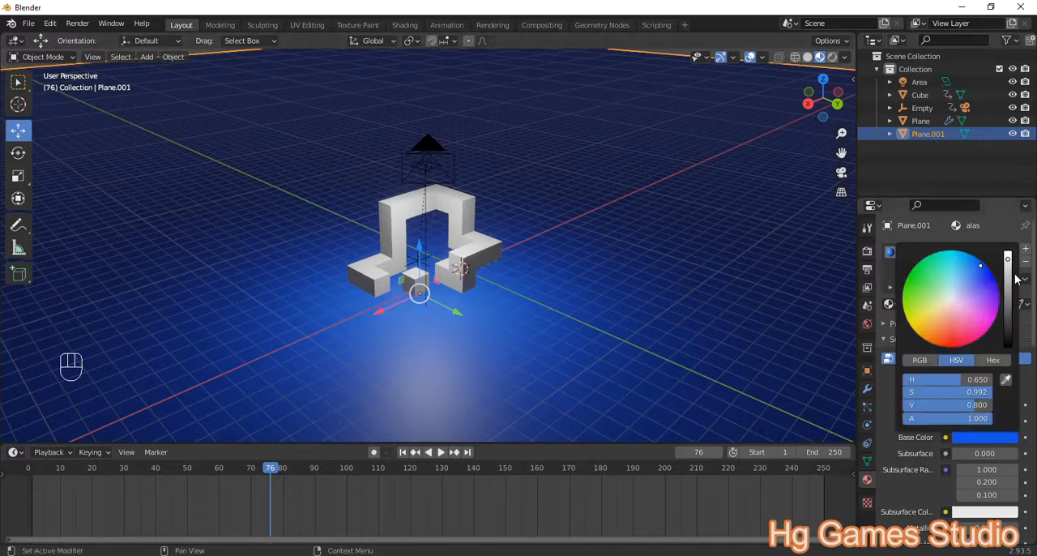
left_click_drag(1008, 272, 1008, 292)
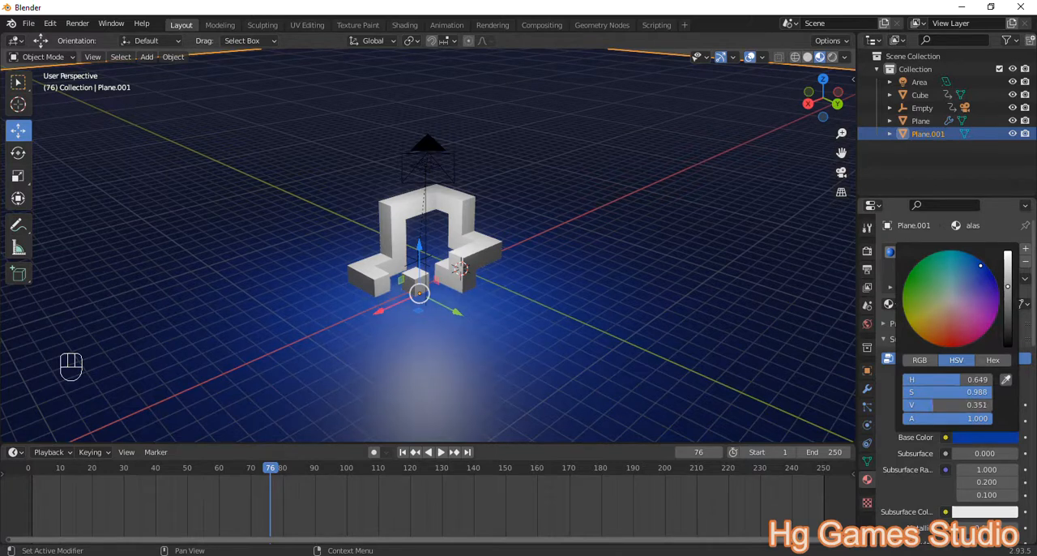
Step: Select the area light above the arch and tilt it slightly about the X axis and the Y axis
middle_click_drag(421, 213, 491, 232)
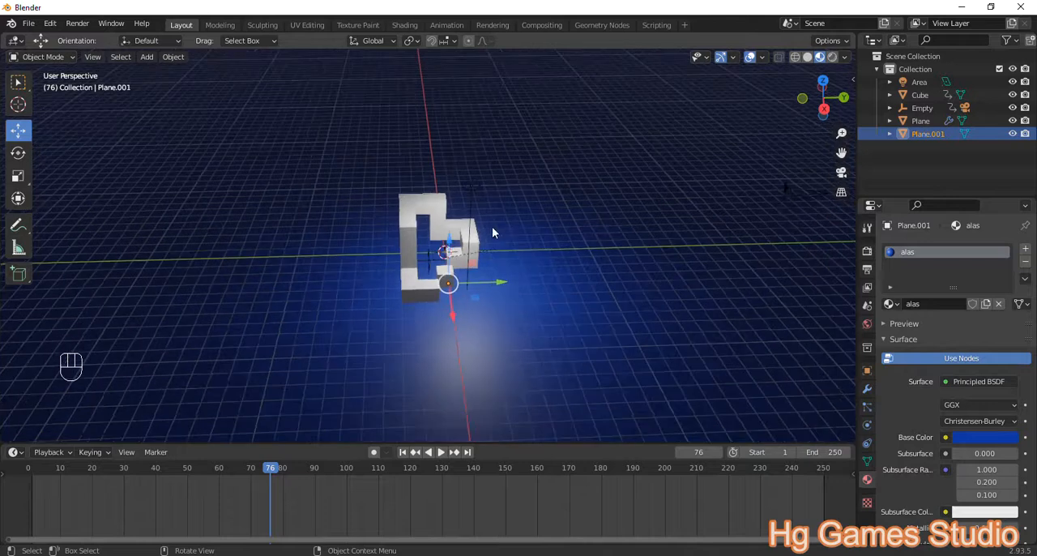
left_click(475, 185)
scroll(498, 199, "up", 2)
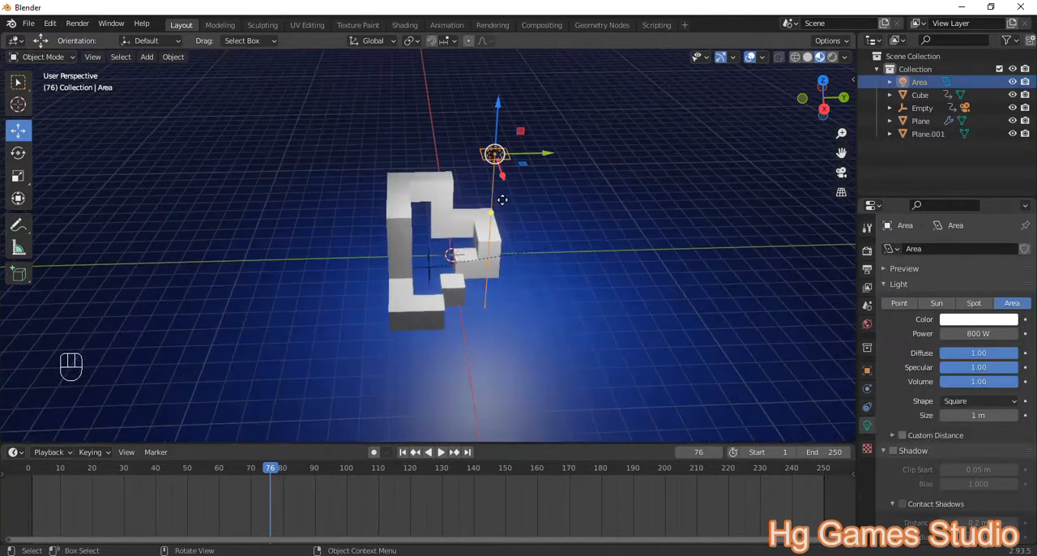
middle_click_drag(536, 219, 520, 249, "shift")
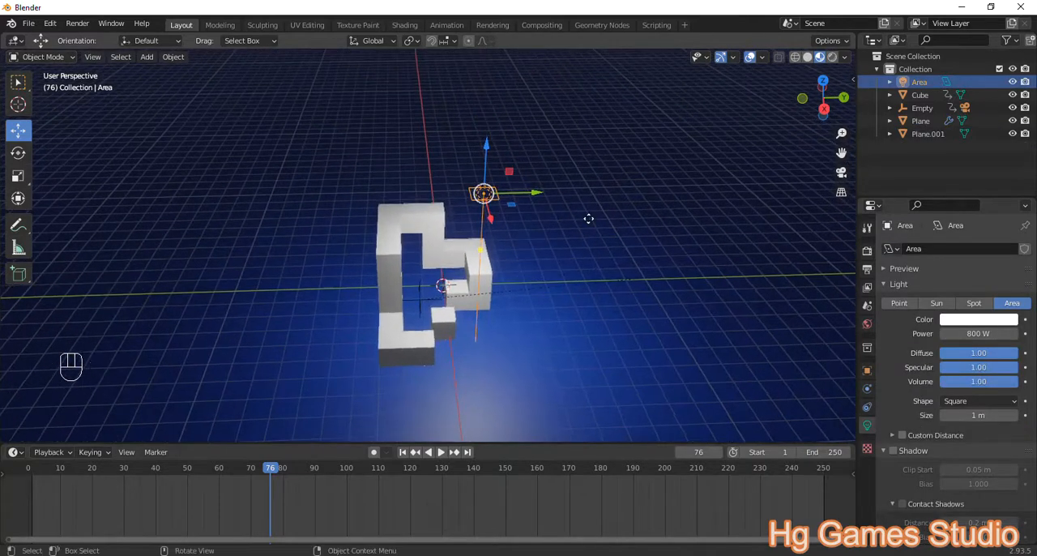
key("r")
key("x")
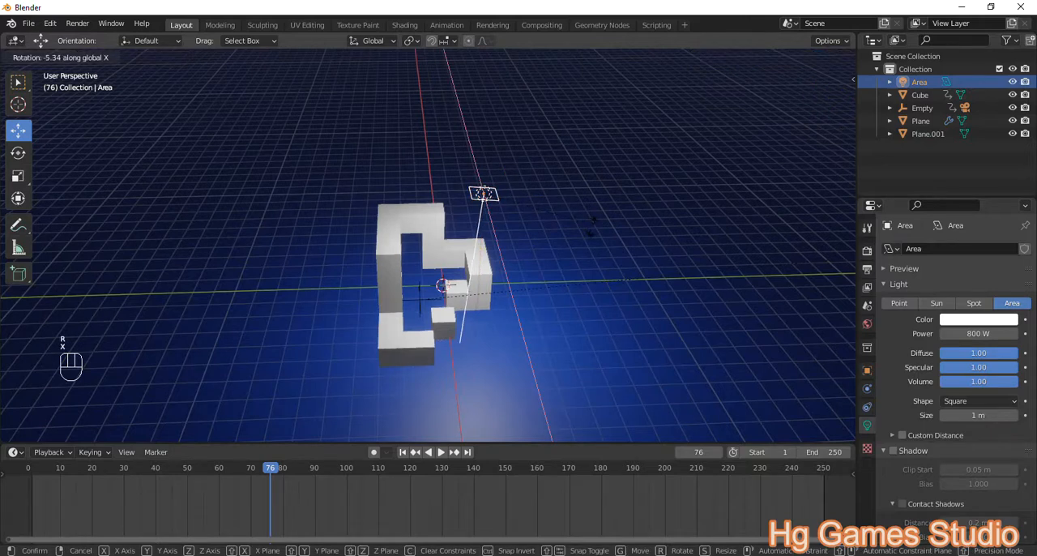
left_click(595, 234)
middle_click_drag(595, 234, 558, 255)
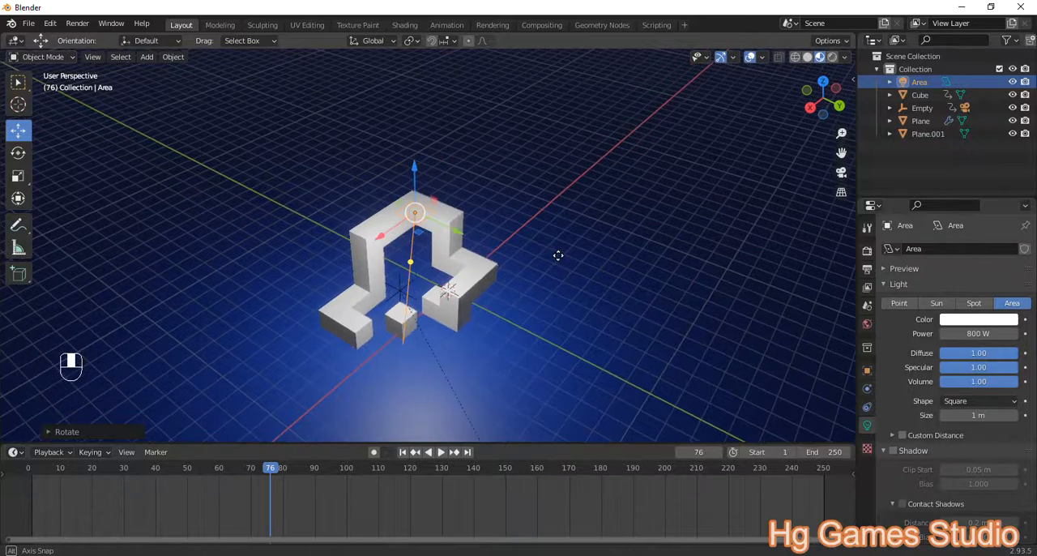
key("r")
key("y")
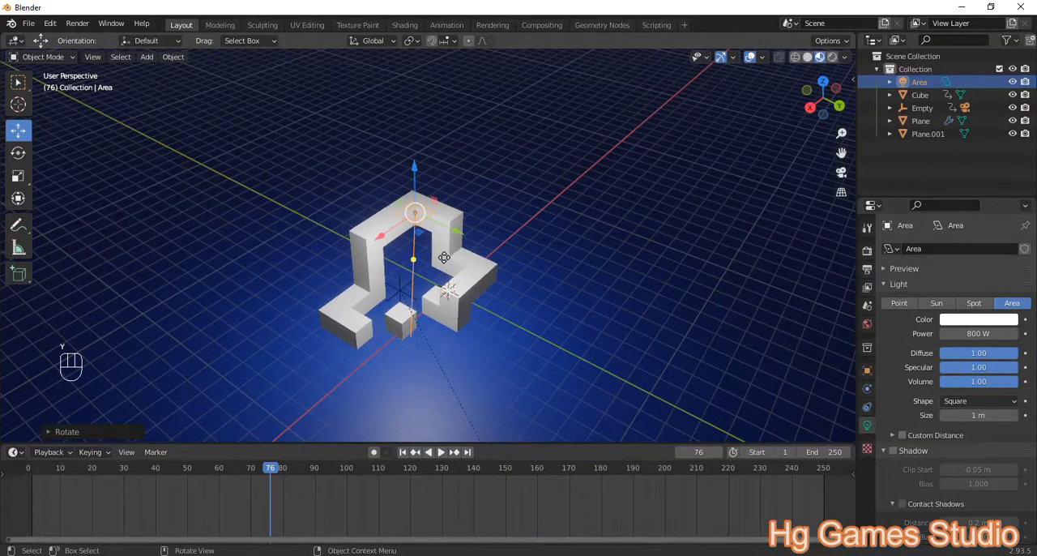
scroll(444, 258, "down", 2)
Step: Duplicate the area light along the X axis and set the copy's light color to orange-red
middle_click_drag(451, 282, 455, 264)
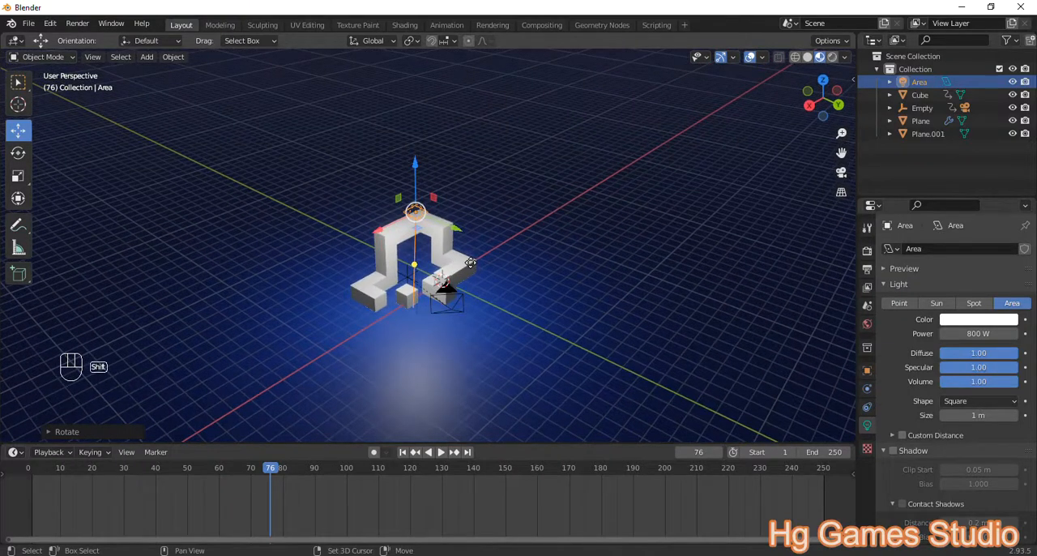
key("shift+d")
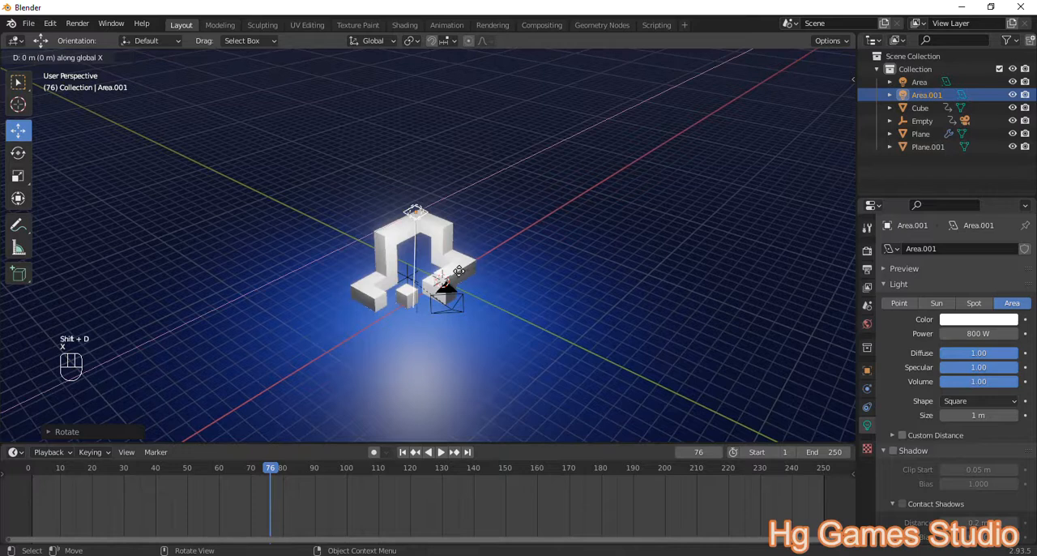
key("x")
left_click(529, 295)
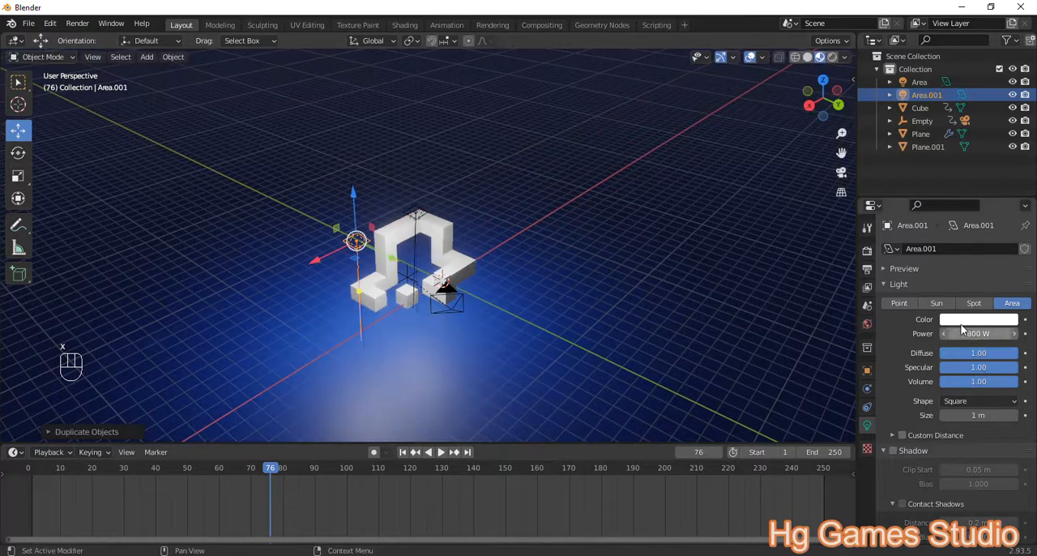
left_click(958, 321)
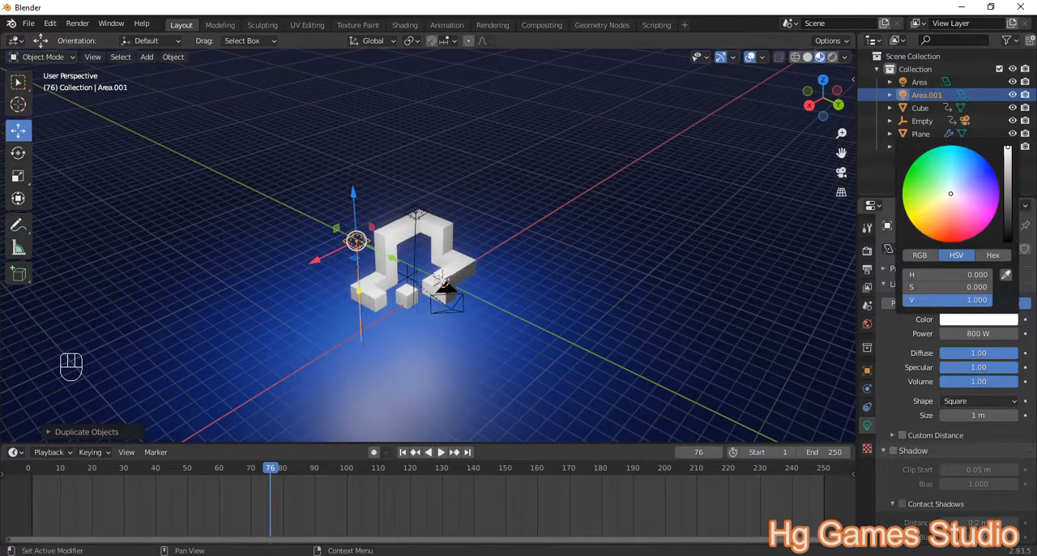
left_click_drag(950, 193, 945, 230)
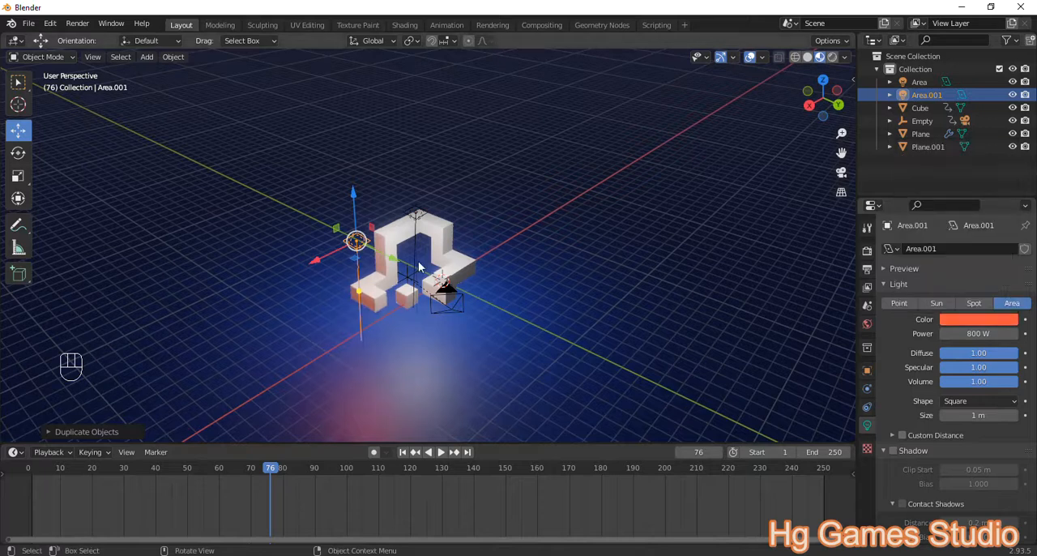
Step: Rotate the orange-red area light about the X axis and the Y axis to aim it at the winding mesh
middle_click_drag(422, 268, 588, 269)
key("r")
key("x")
left_click(669, 320)
middle_click_drag(632, 284, 503, 280)
key("r")
key("y")
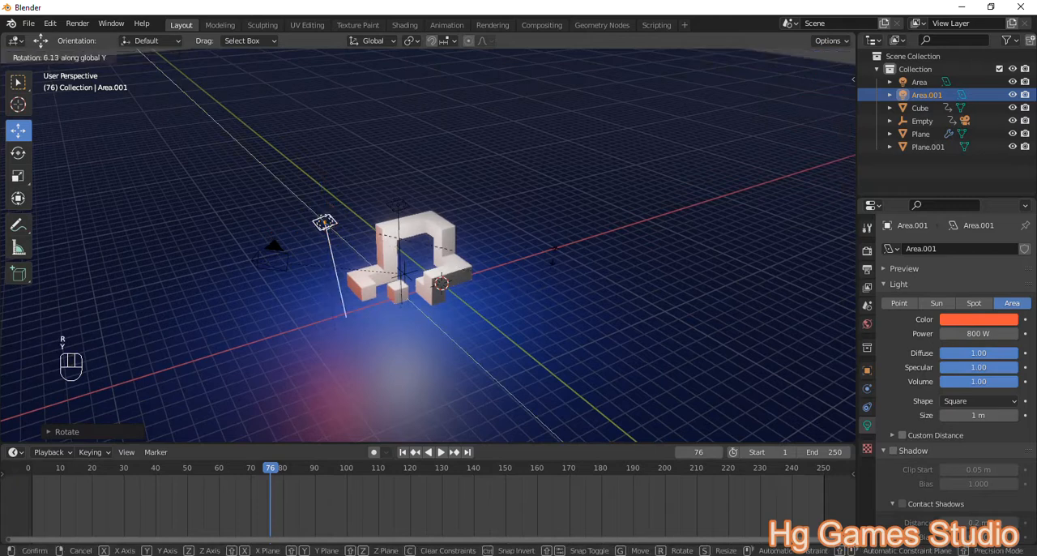
left_click(393, 223)
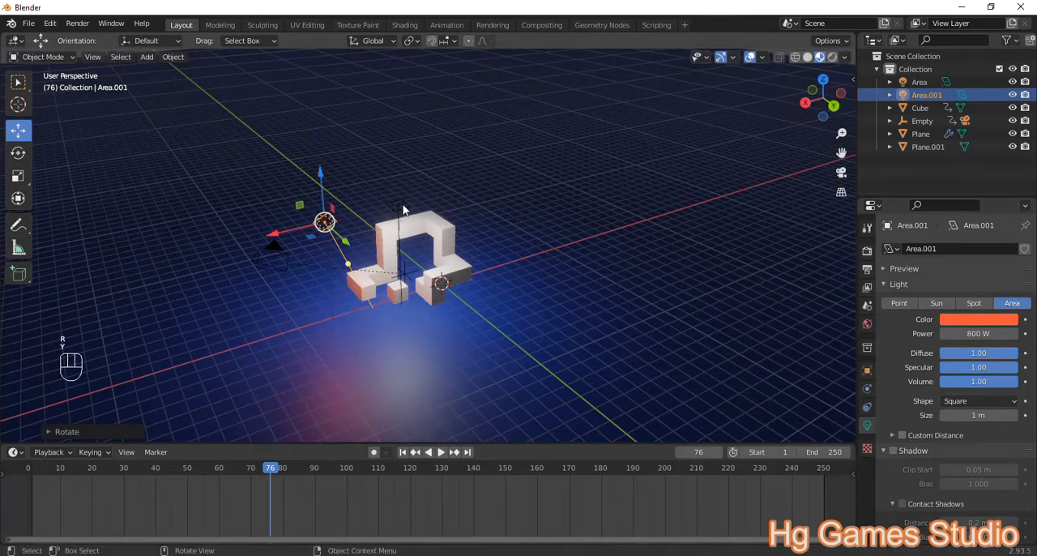
Step: Resize the original white area light and set its power to 600 W
left_click(400, 206)
key("s")
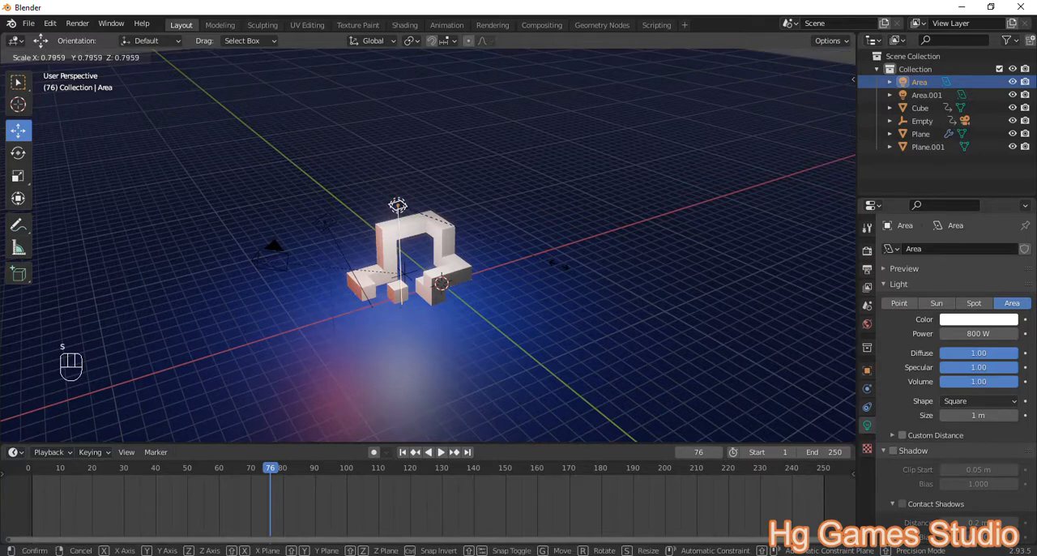
left_click(487, 239)
scroll(545, 238, "up", 2)
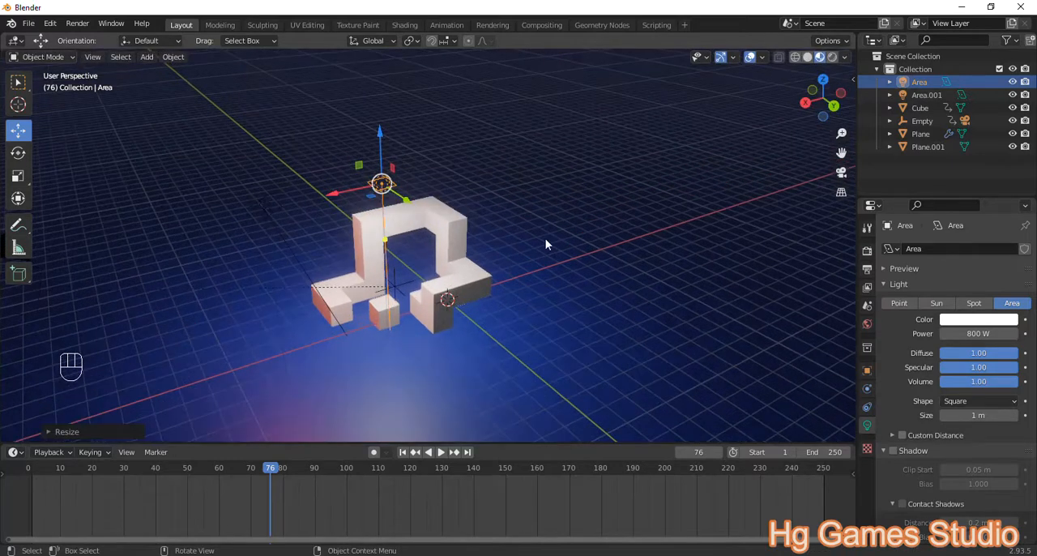
left_click(966, 333)
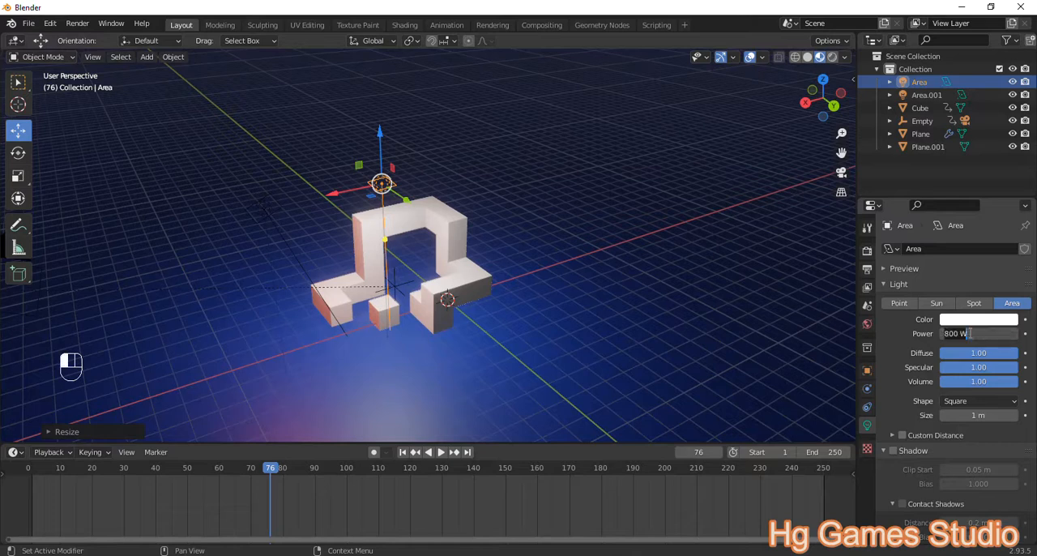
type("600")
key("Return")
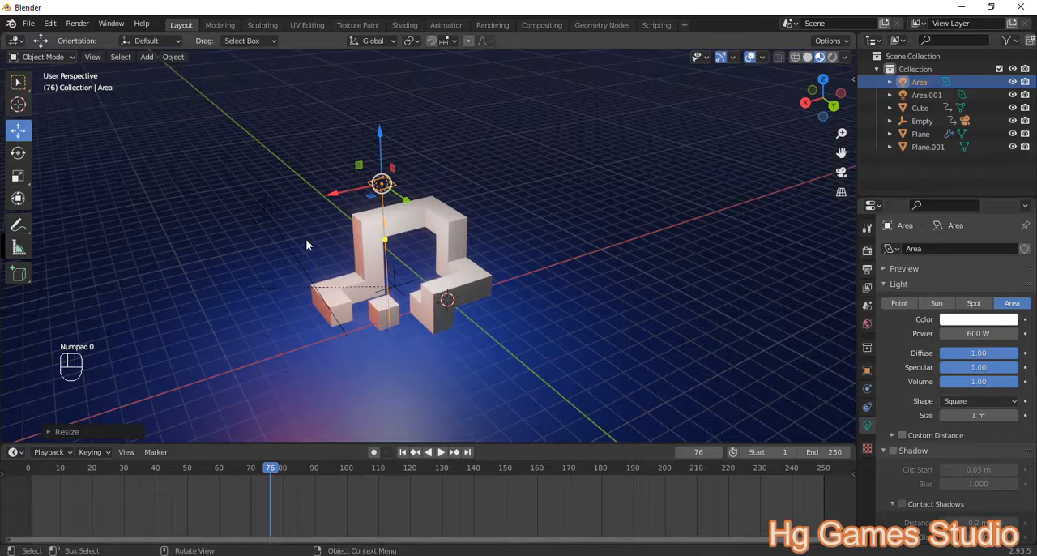
Step: Duplicate the white area light along the Y axis and shift the copy along the X axis, away from the arch
scroll(353, 266, "up", 2)
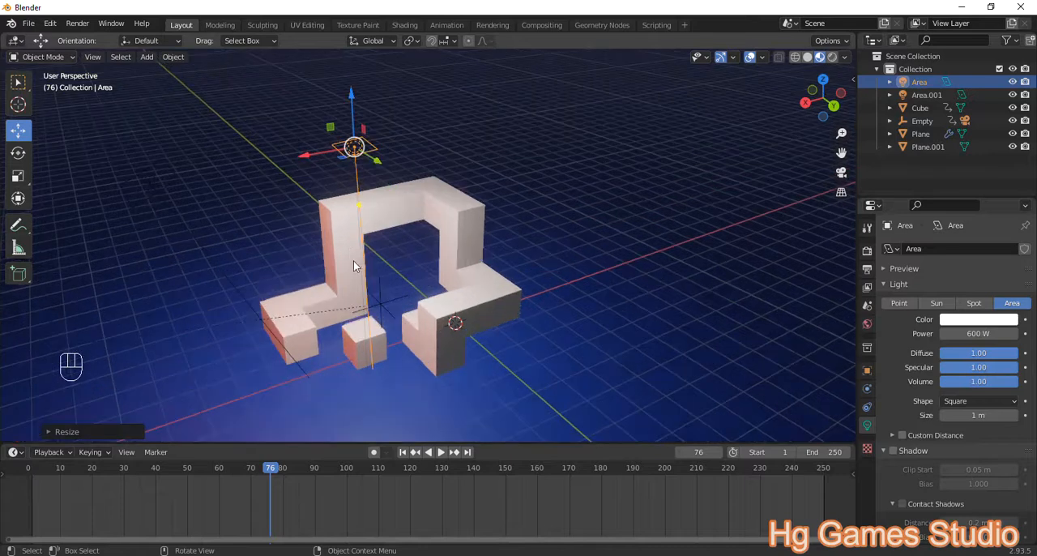
left_click(148, 182)
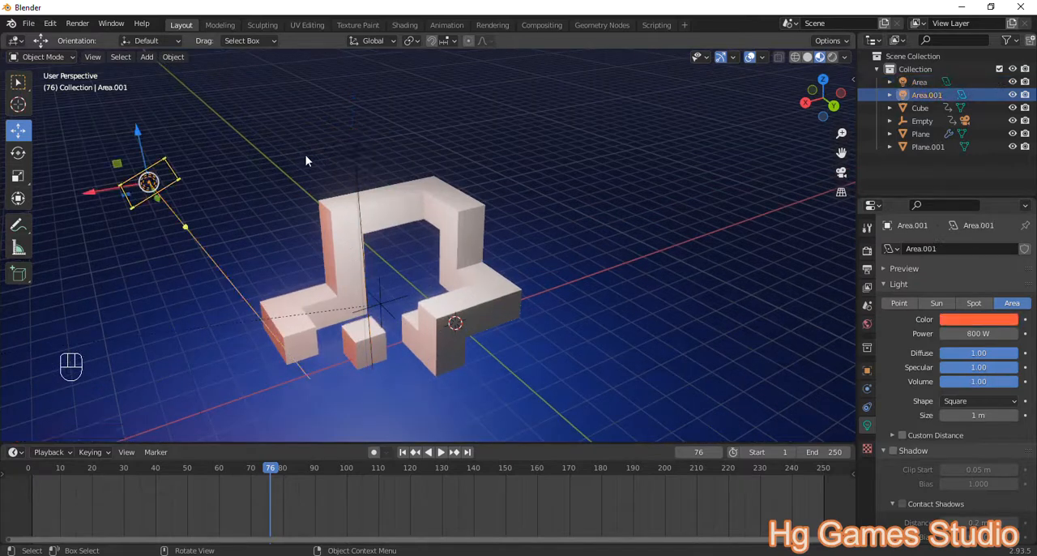
left_click(361, 147)
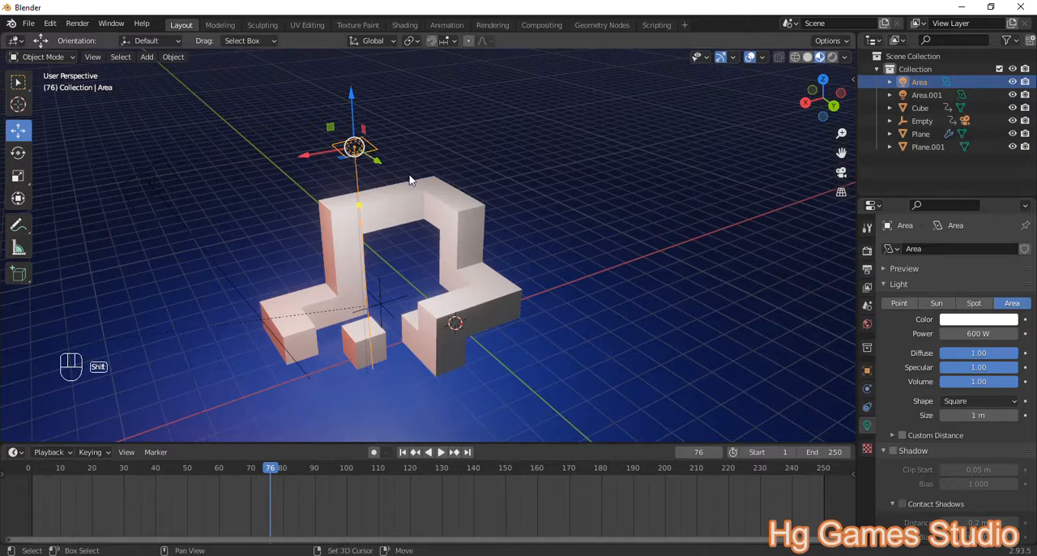
key("shift+d")
key("y")
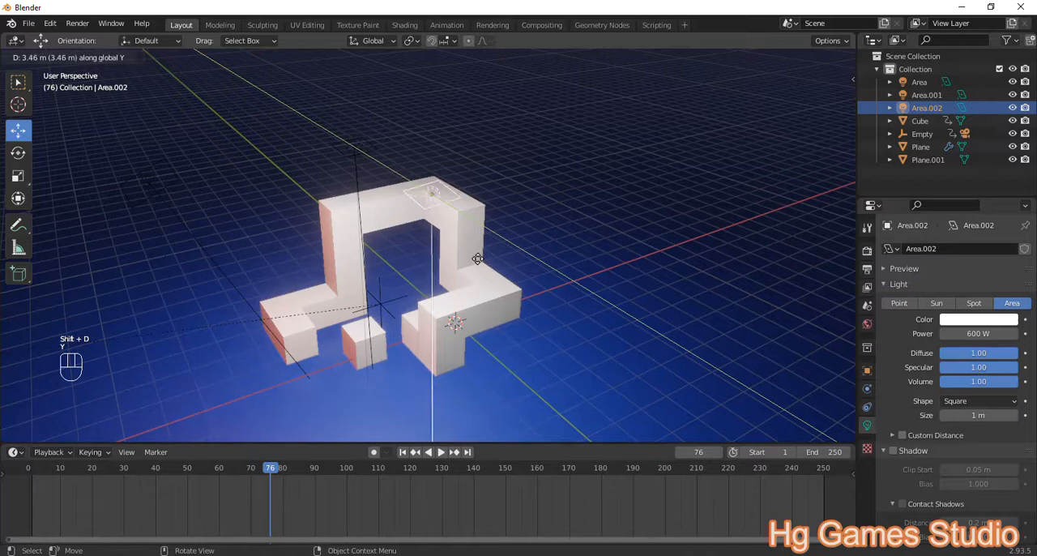
left_click(483, 265)
key("g")
key("x")
left_click(545, 254)
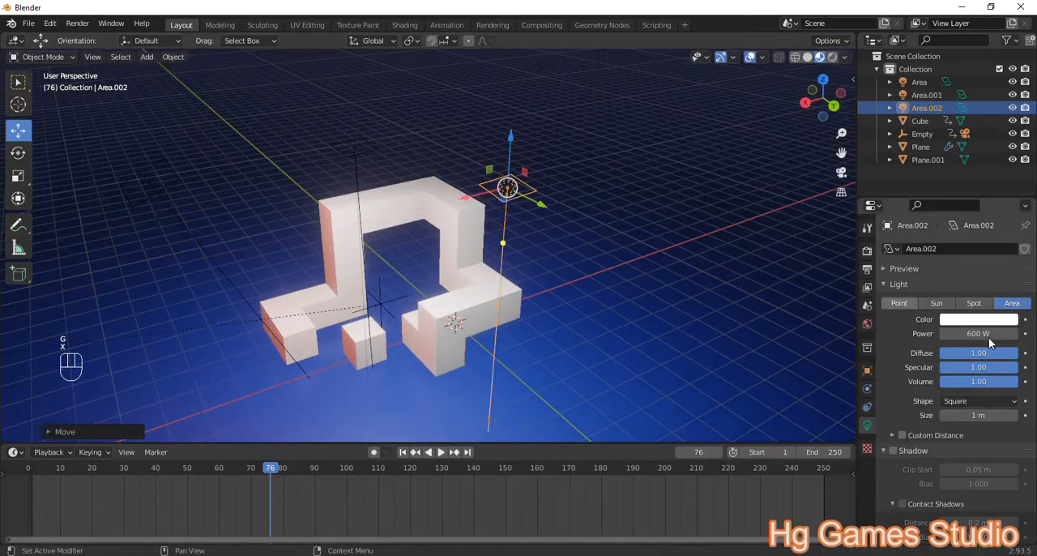
Step: Set the light color of the second duplicated area light to bright green
left_click(992, 322)
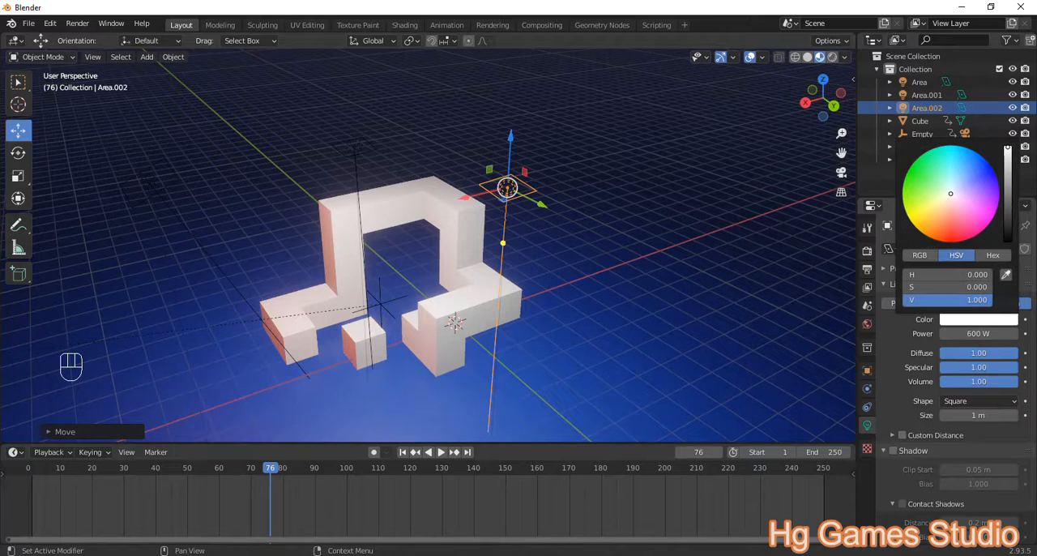
left_click(991, 166)
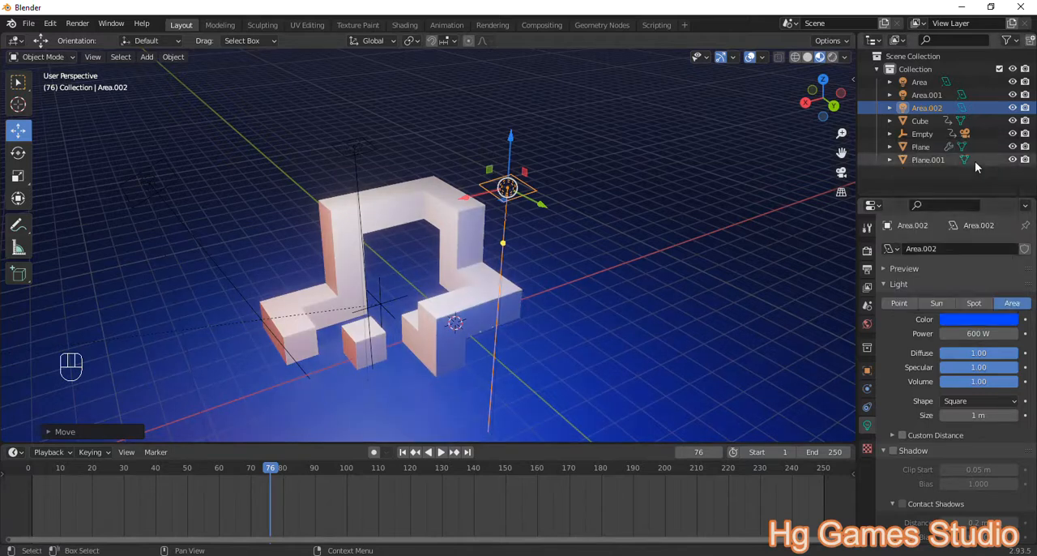
left_click(978, 318)
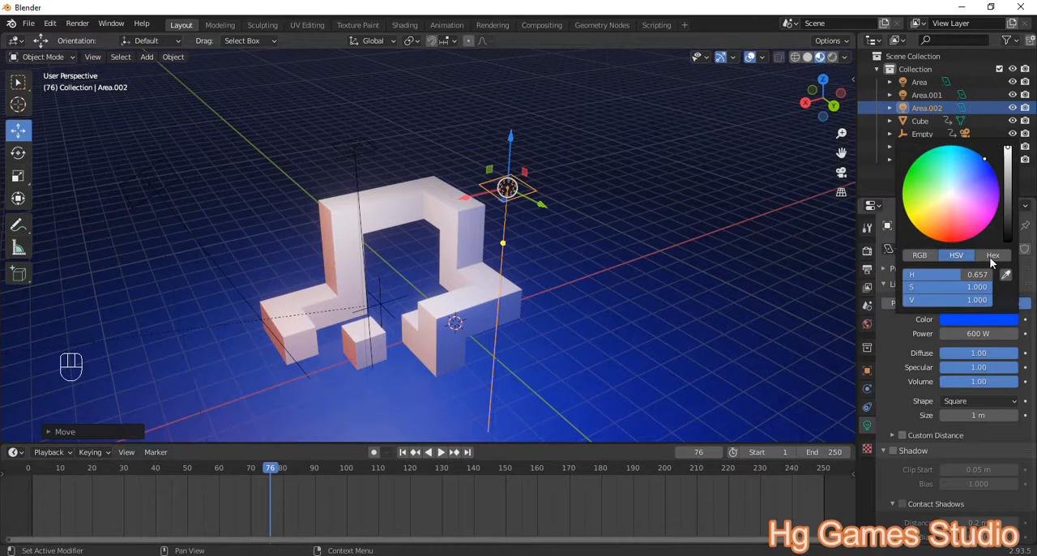
left_click(956, 169)
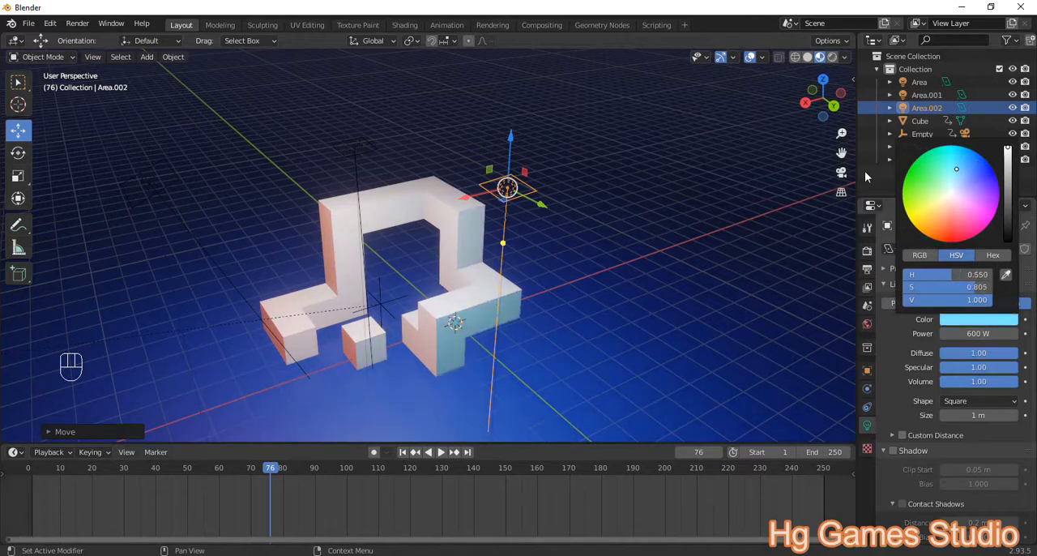
left_click(909, 173)
Step: Set the green area light's power to 800 W, matching the orange-red light
left_click(150, 184)
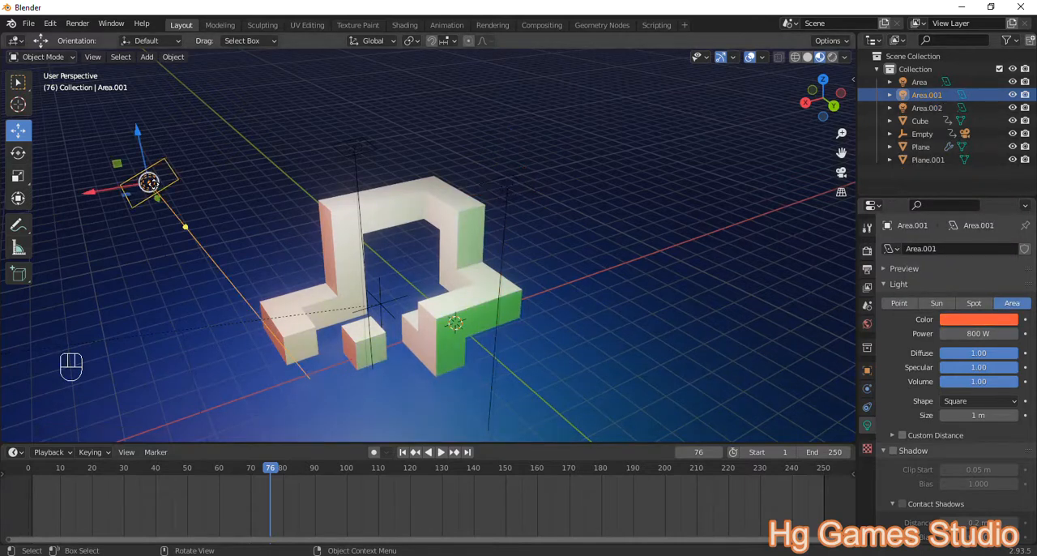
left_click(509, 189)
left_click(980, 334)
type("800")
key("Return")
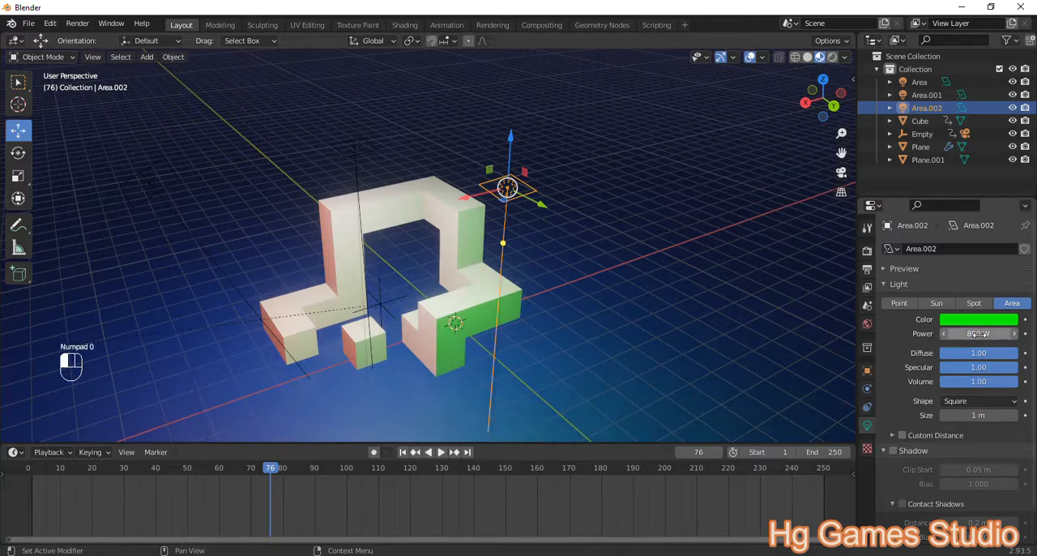
Step: Rotate the green area light slightly about the global X axis and about 10° about the global Y axis
middle_click_drag(525, 272, 559, 259)
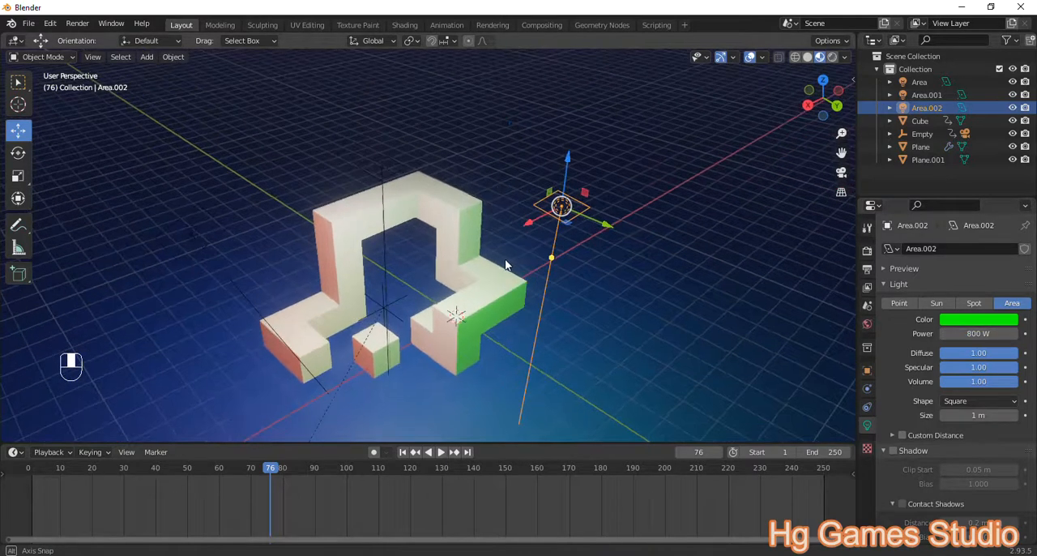
key("r")
key("x")
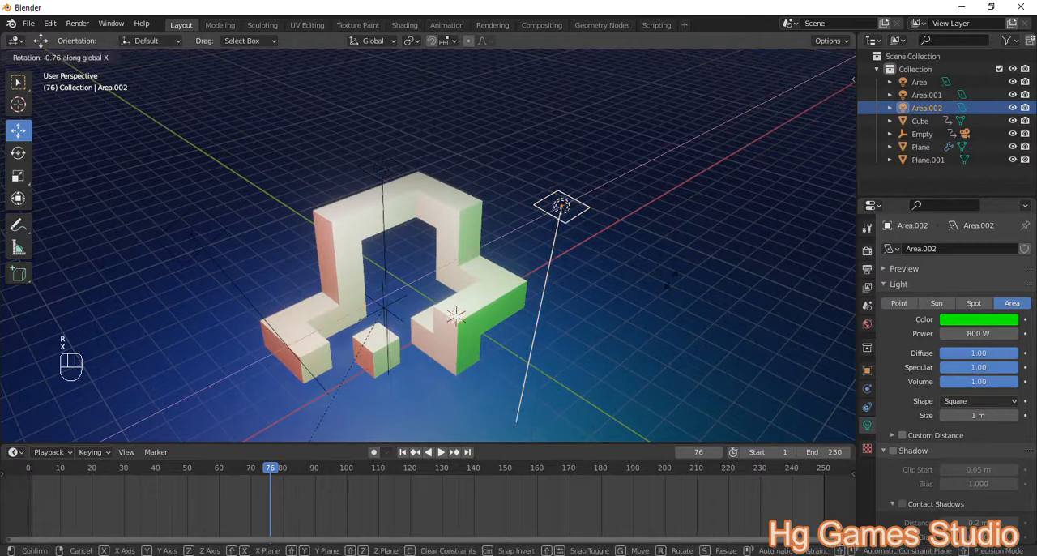
left_click(579, 287)
middle_click_drag(567, 288, 509, 291)
key("r")
key("y")
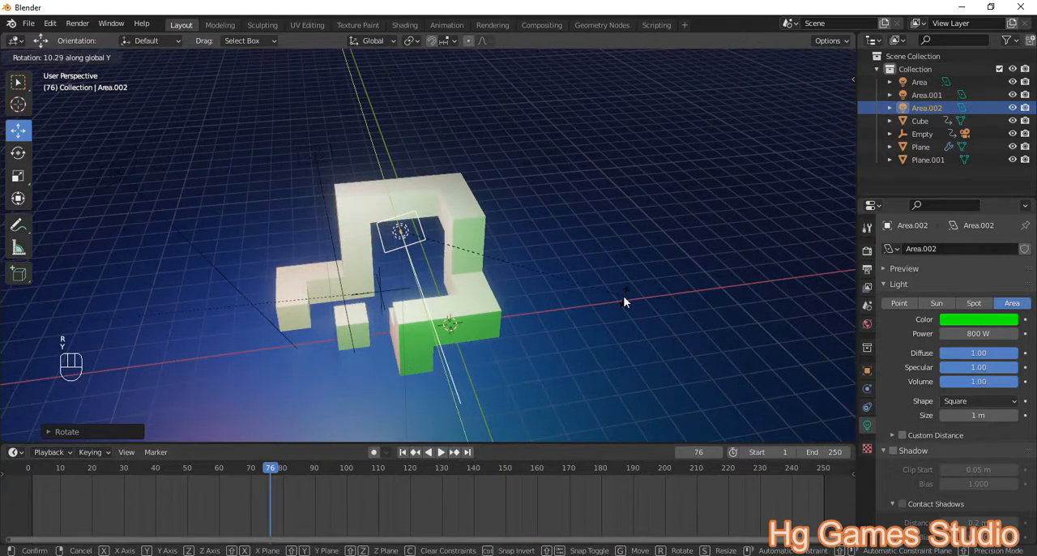
left_click(624, 300)
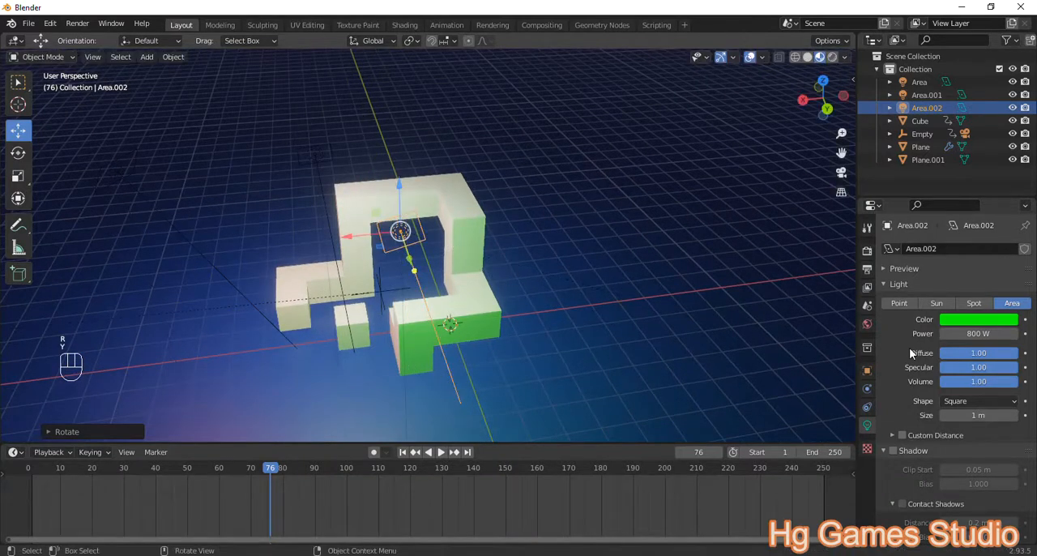
Step: Change the green area light's color to a saturated sky blue
left_click(979, 319)
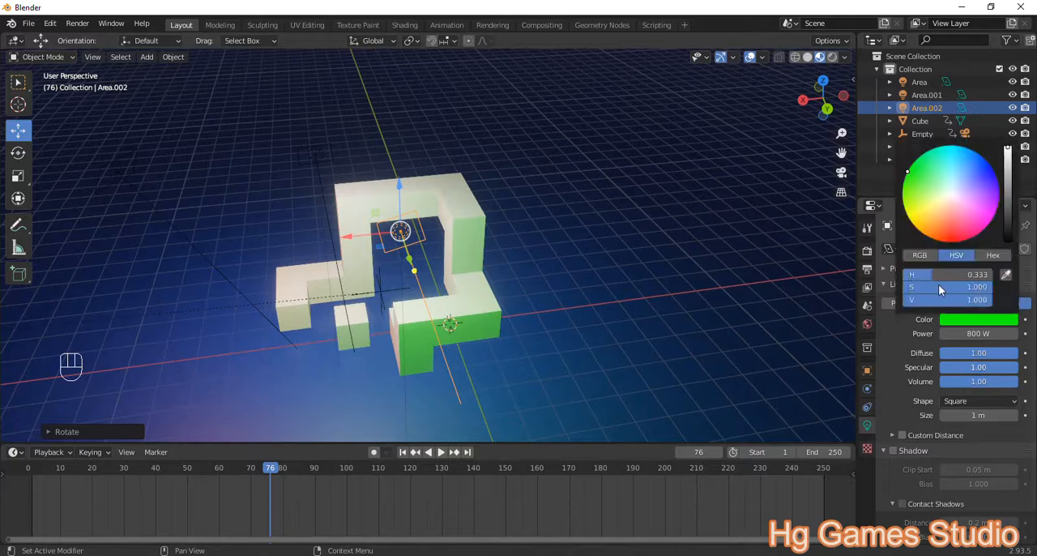
left_click(961, 159)
left_click_drag(961, 159, 965, 150)
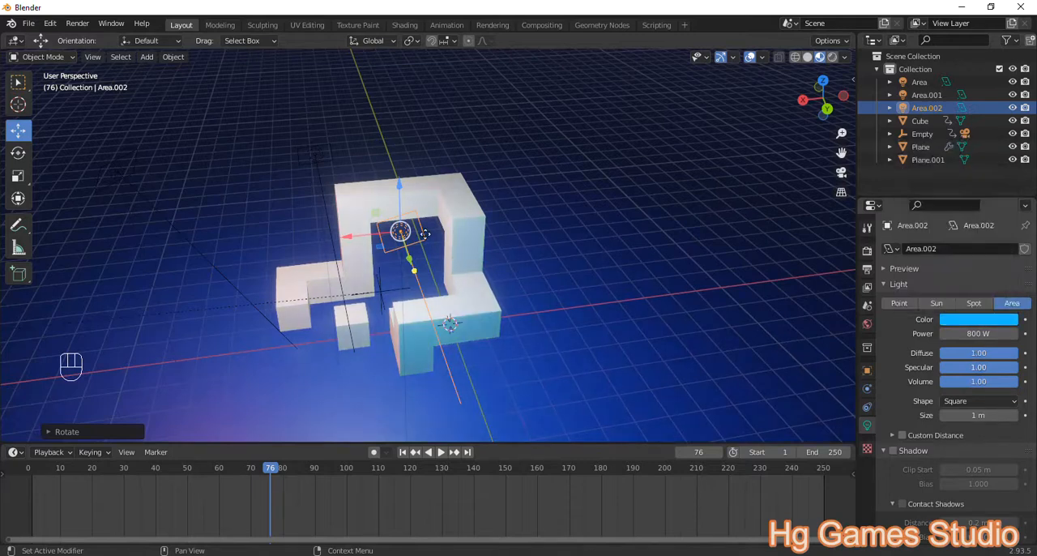
middle_click_drag(470, 217, 452, 237)
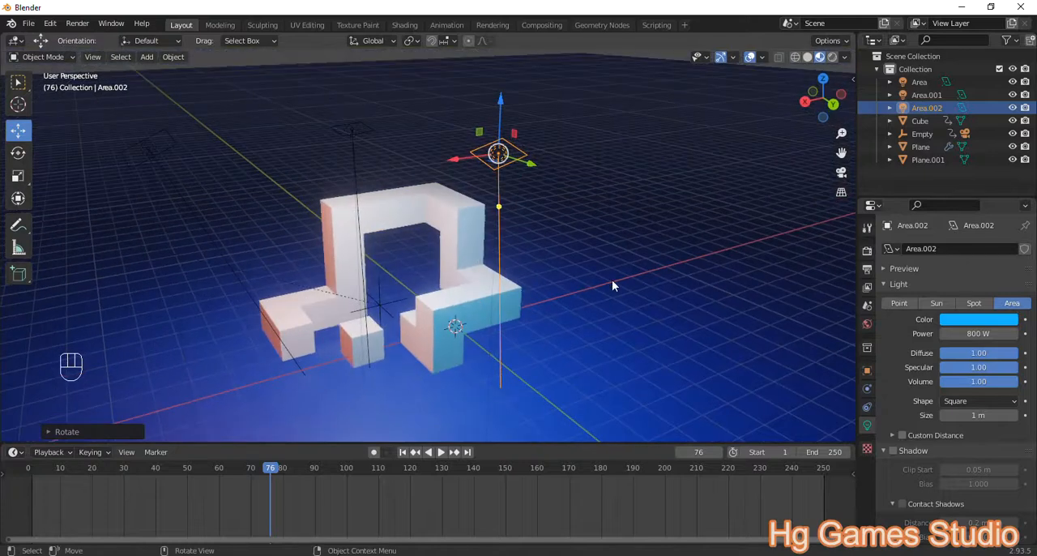
Step: Set the Specular value of the floor plane's "alas" material to 0
left_click(604, 300)
middle_click_drag(550, 302, 464, 322)
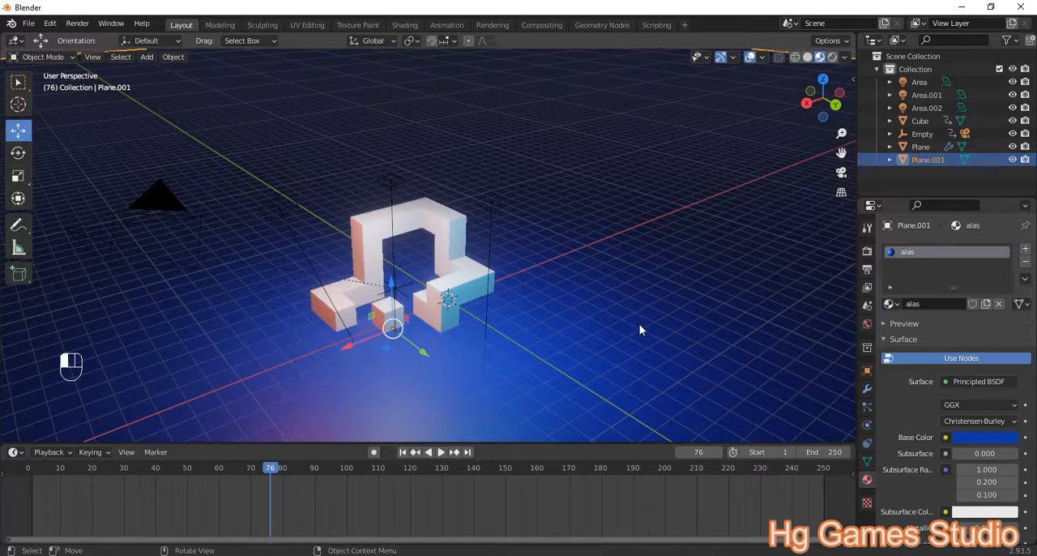
scroll(947, 334, "down", 2)
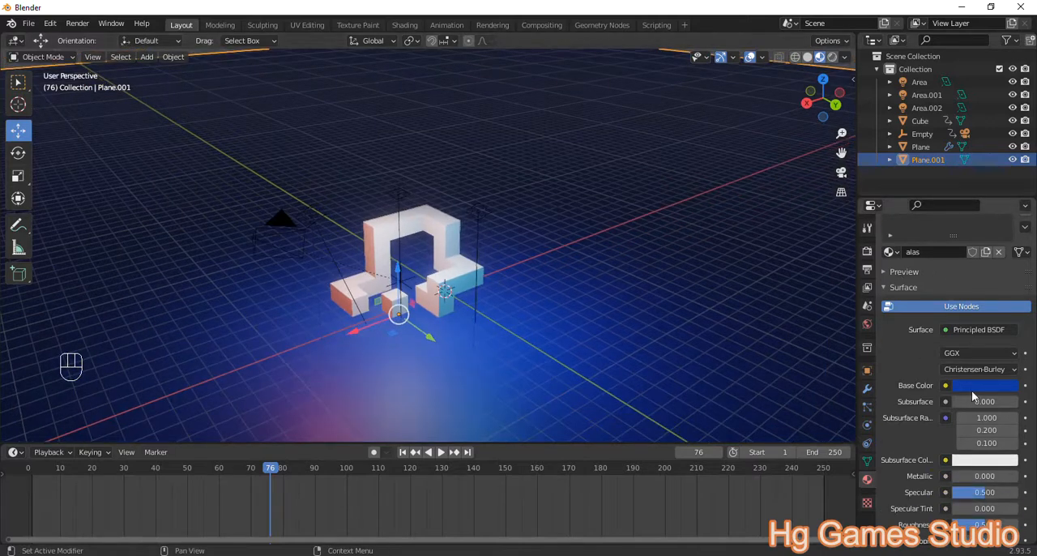
scroll(1001, 434, "down", 1)
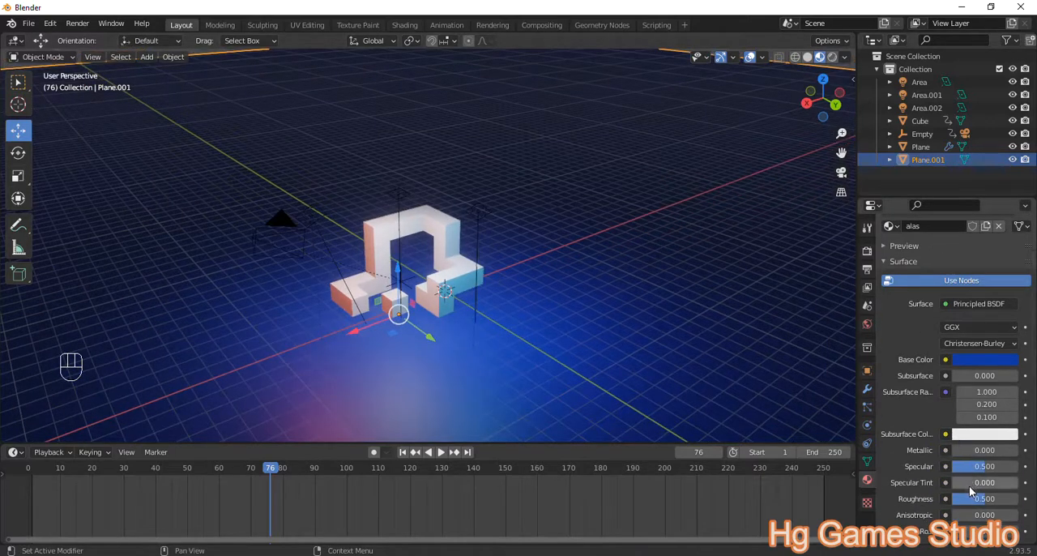
left_click_drag(979, 472, 931, 471)
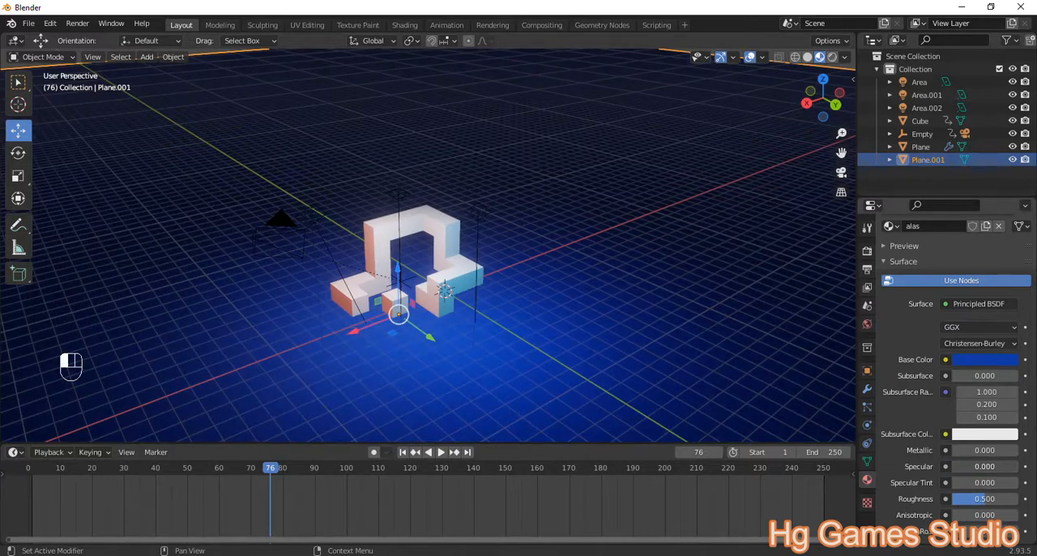
Step: Play back the animation from its start through the camera view to check the lighting
key("KP_0")
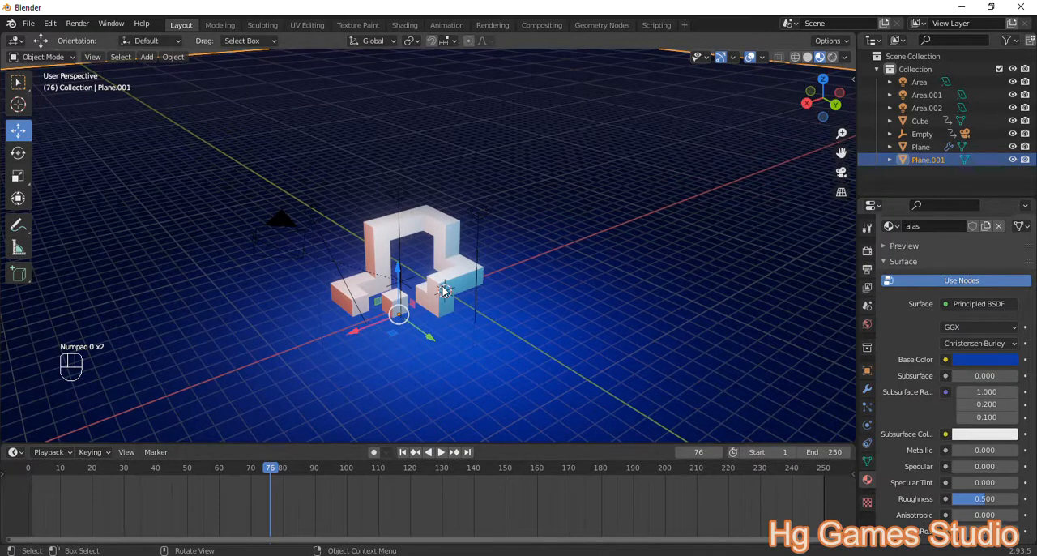
scroll(457, 277, "down", 2)
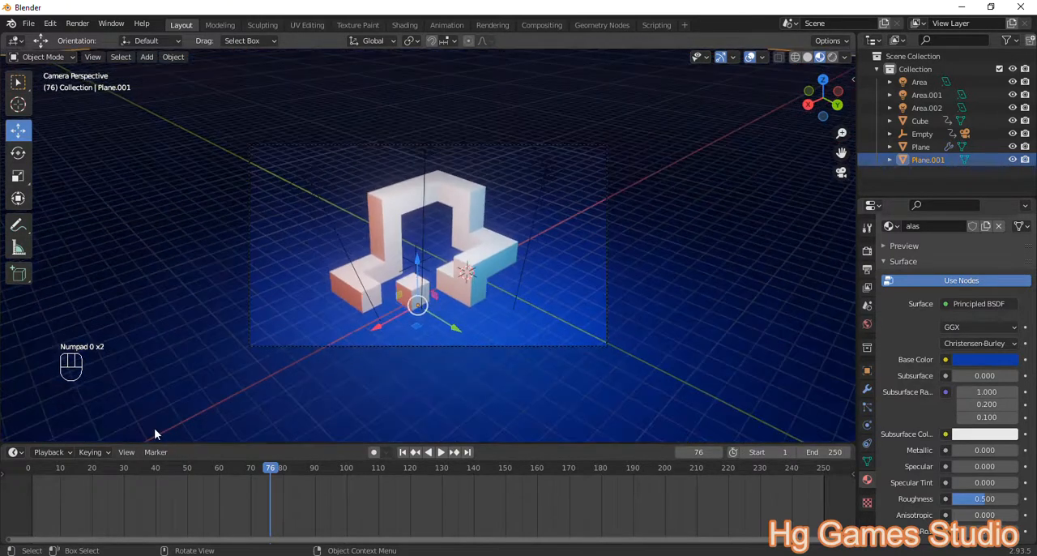
left_click(26, 471)
key("space")
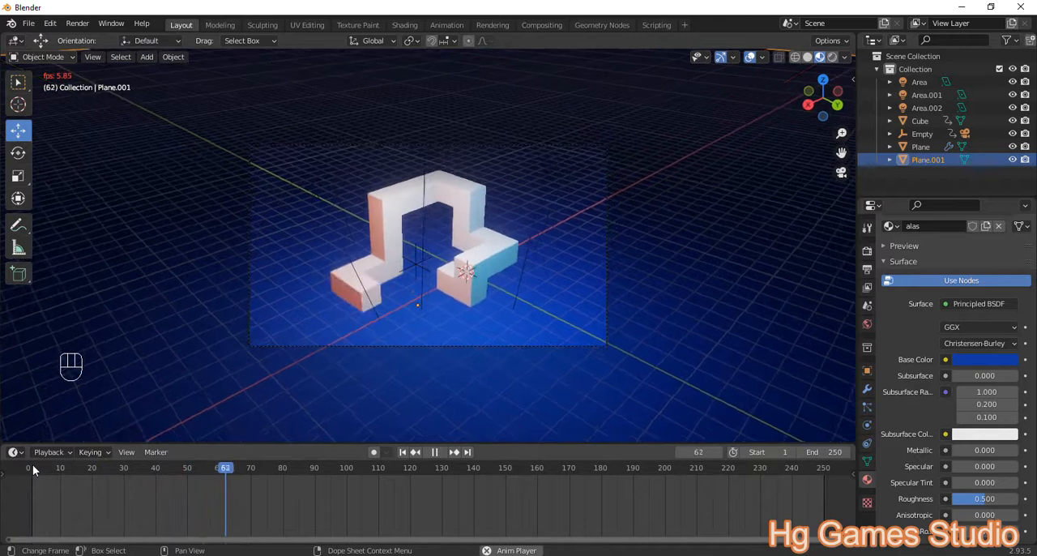
key("space")
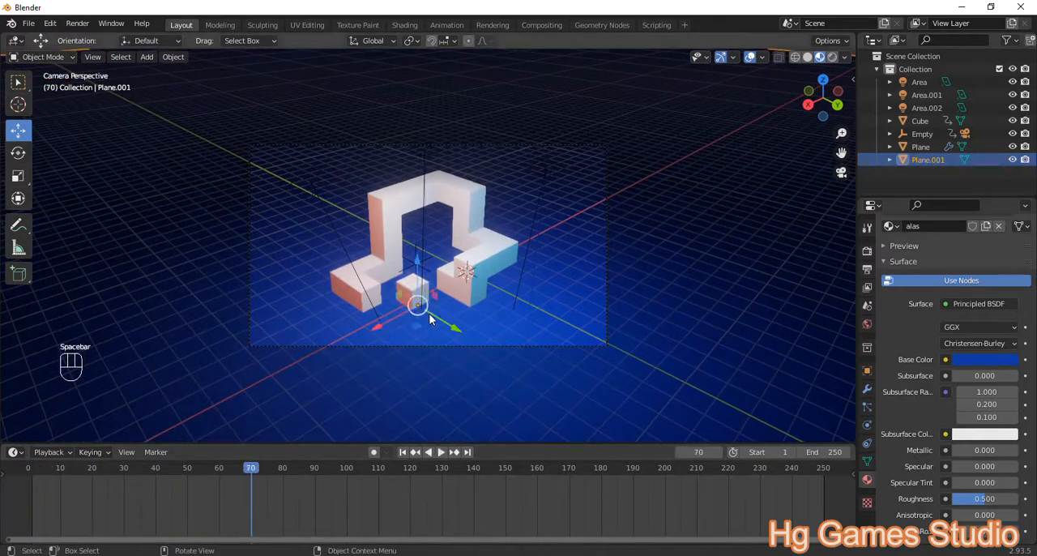
Step: Add a new material to the small cube and name it "kotak"
scroll(415, 306, "up", 3)
left_click(396, 314)
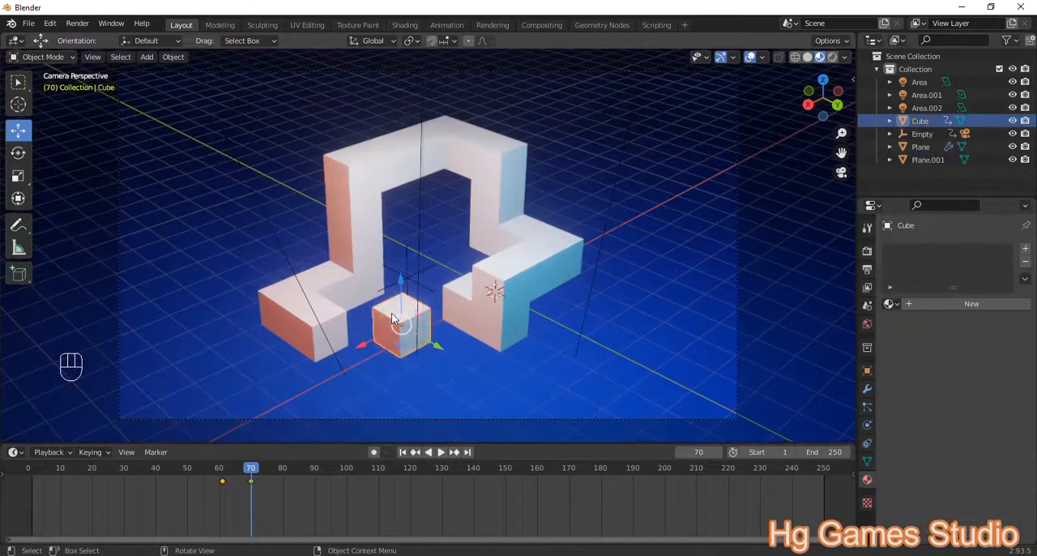
left_click(935, 304)
left_click(929, 305)
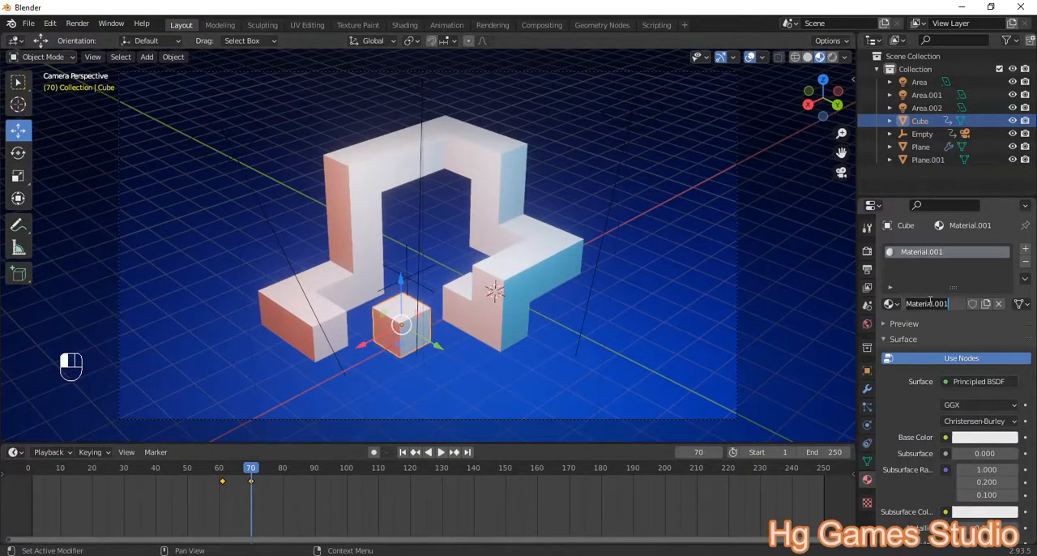
type("kot")
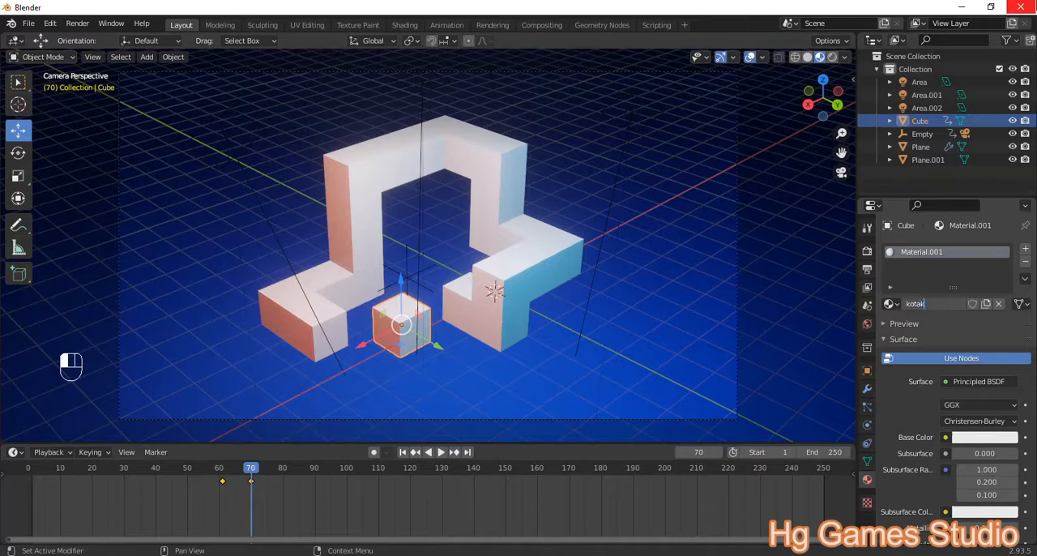
type("ak")
key("Return")
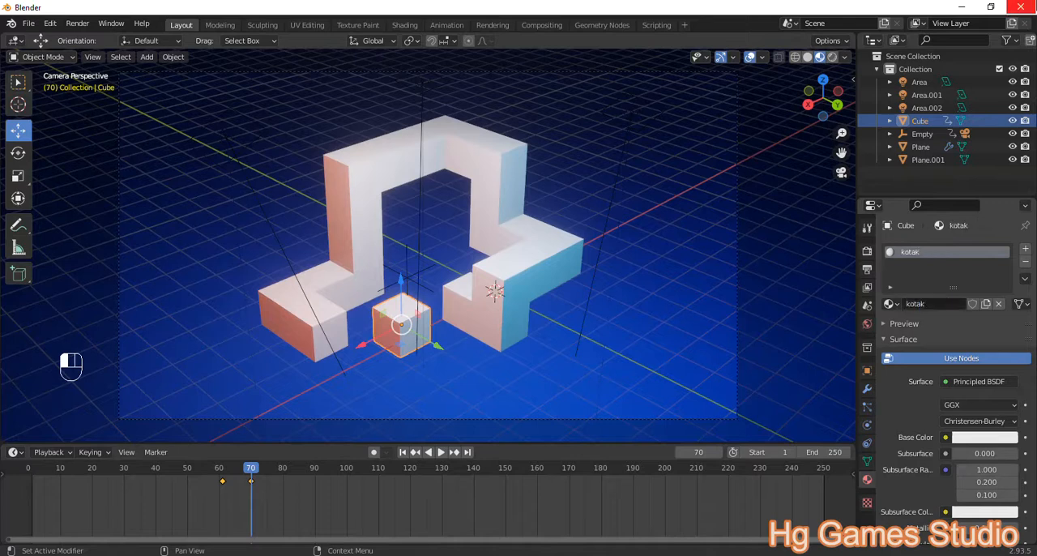
Step: Switch the cube material's surface to Emission with a strength of 6.1 and a warm yellow color
left_click(996, 383)
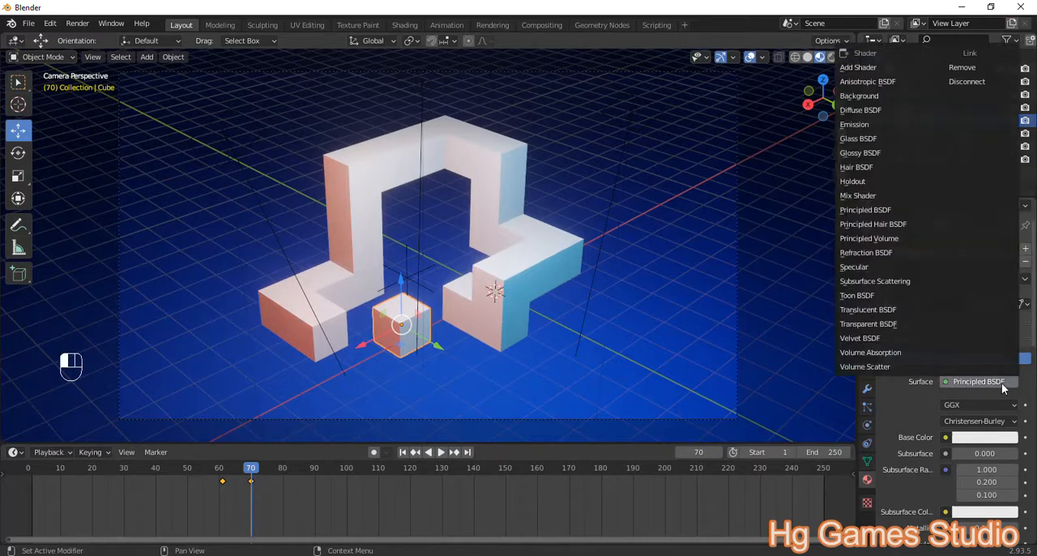
left_click(882, 124)
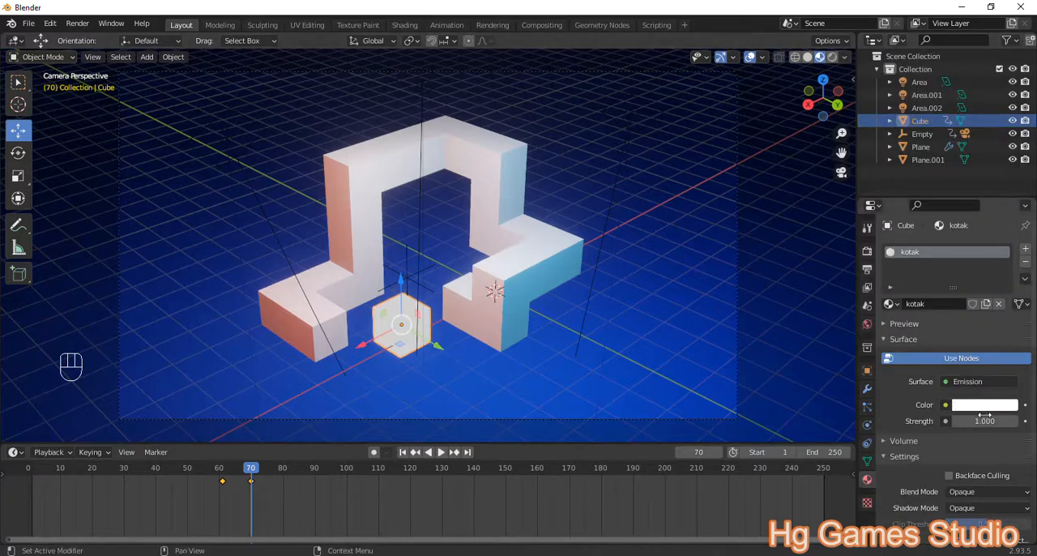
left_click_drag(983, 420, 951, 422)
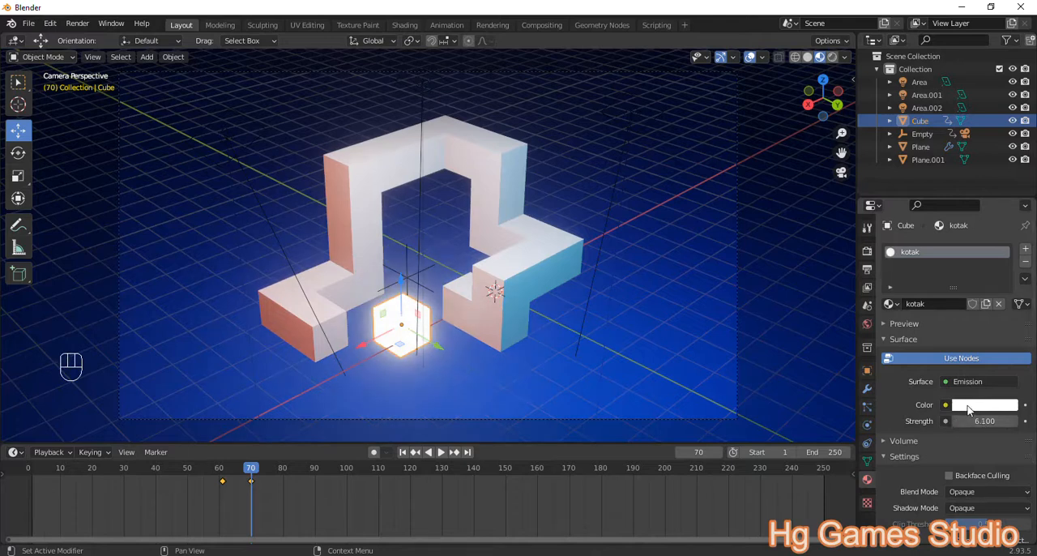
left_click(965, 405)
mouse_move(952, 269)
left_mouse_down()
mouse_move(952, 248)
mouse_move(917, 266)
mouse_move(925, 284)
left_mouse_up()
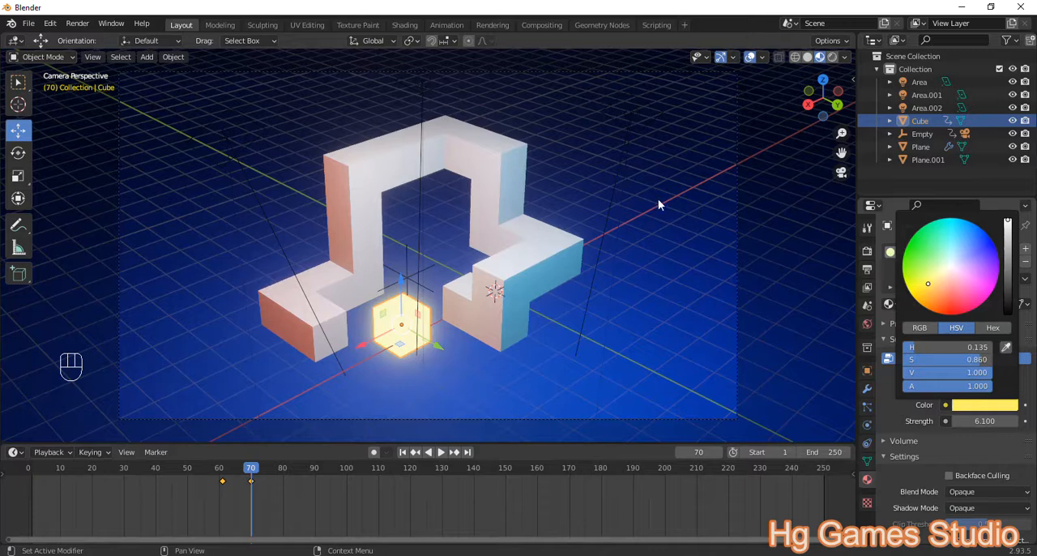
left_click(635, 197)
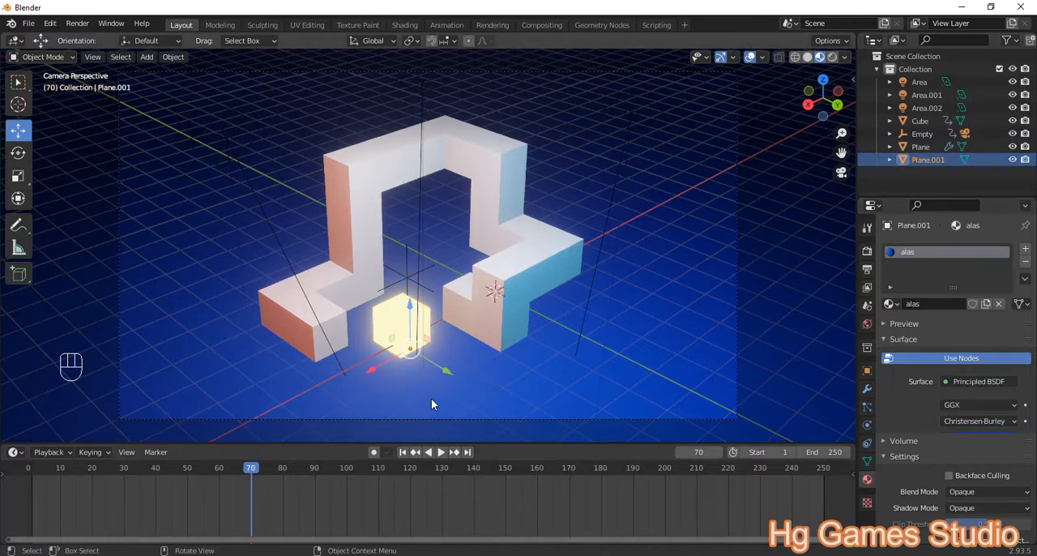
Step: Replay the glowing cube's growth from around frame 61 and examine its scale animation
left_click(221, 464)
key("space")
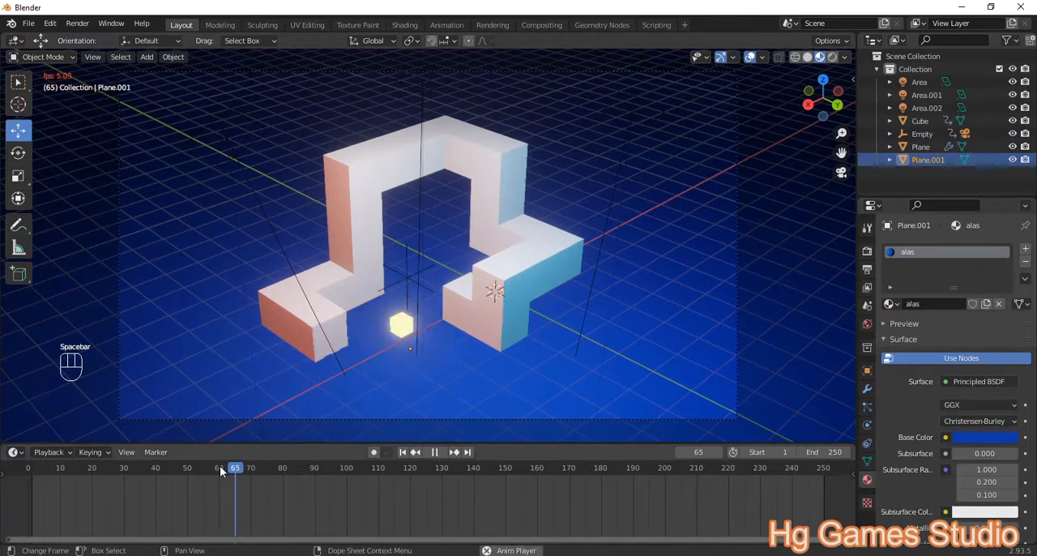
key("space")
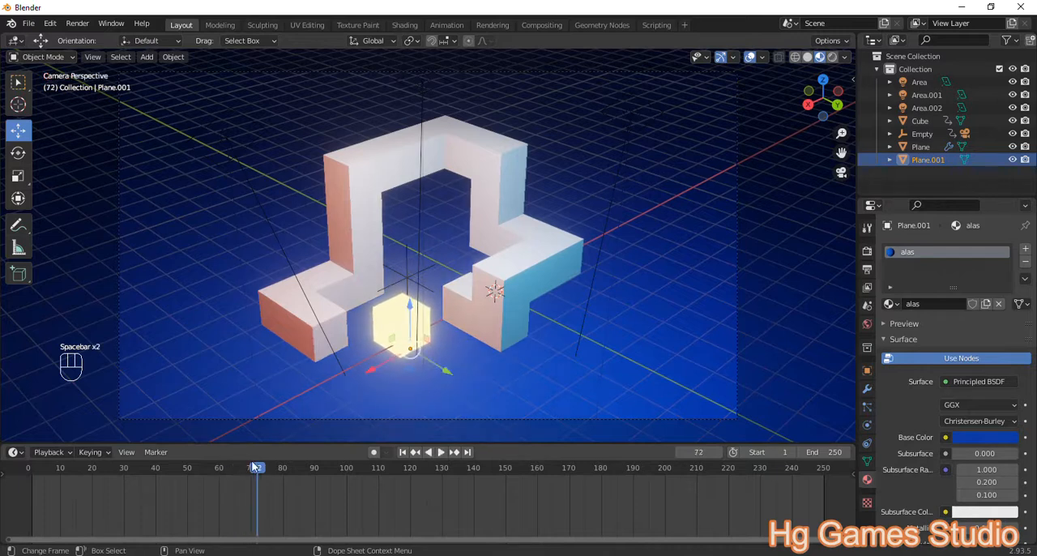
left_click(384, 323)
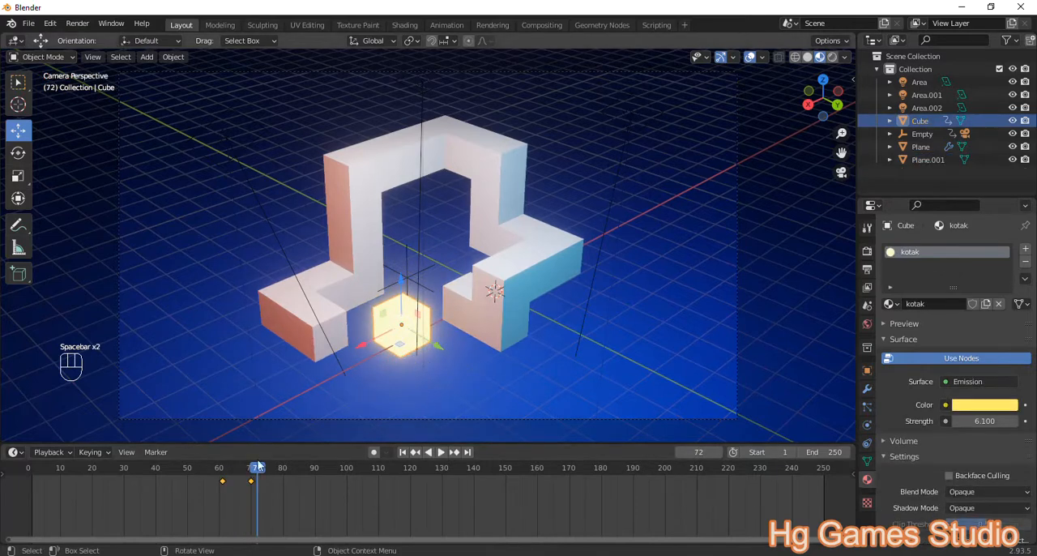
left_click(222, 475)
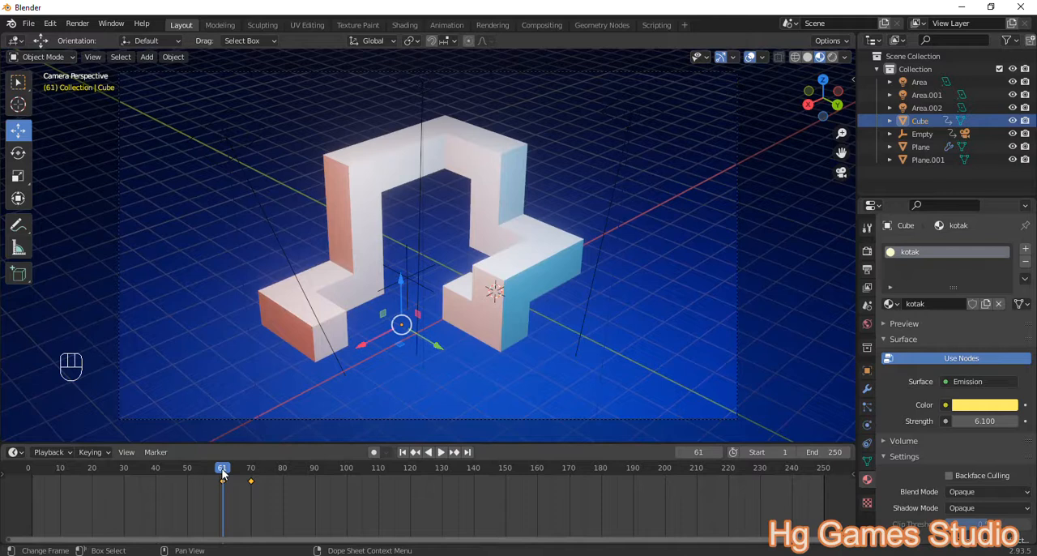
key("space")
key("space")
key("space")
key("space")
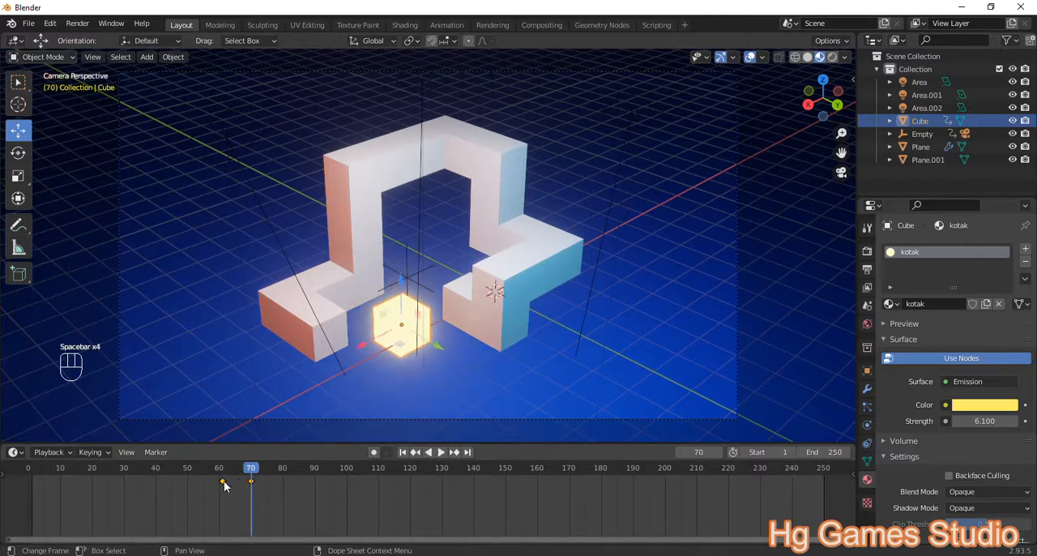
Step: At frame 72, scale the cube down to about 0.69 and insert a Location, Rotation & Scale keyframe
key("shift+d")
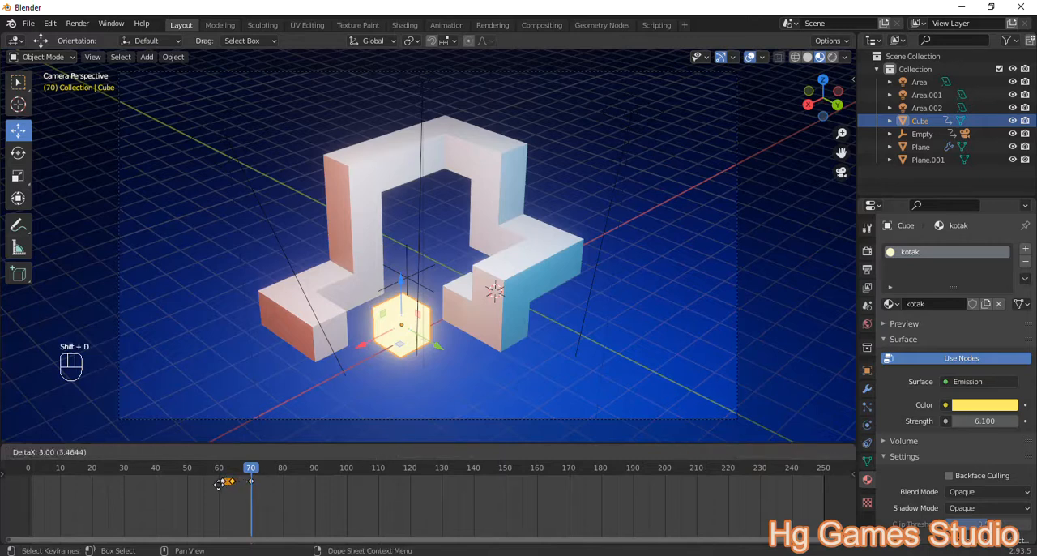
right_click(198, 486)
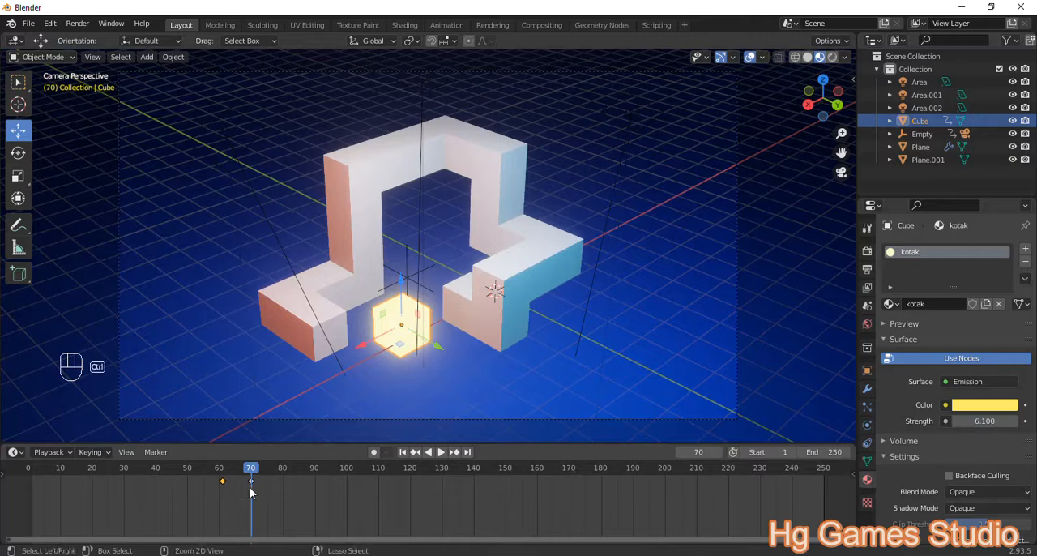
left_click(257, 468)
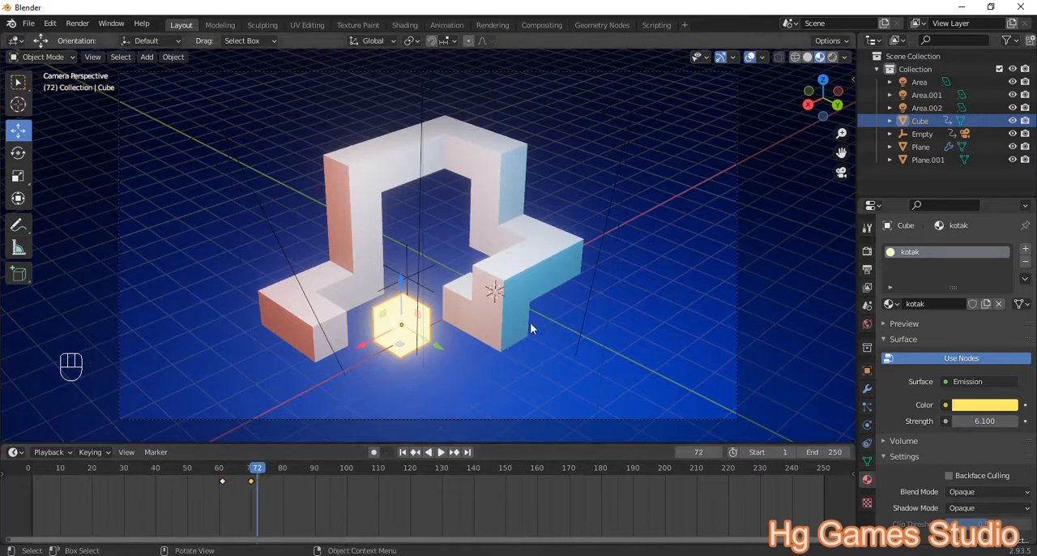
key("s")
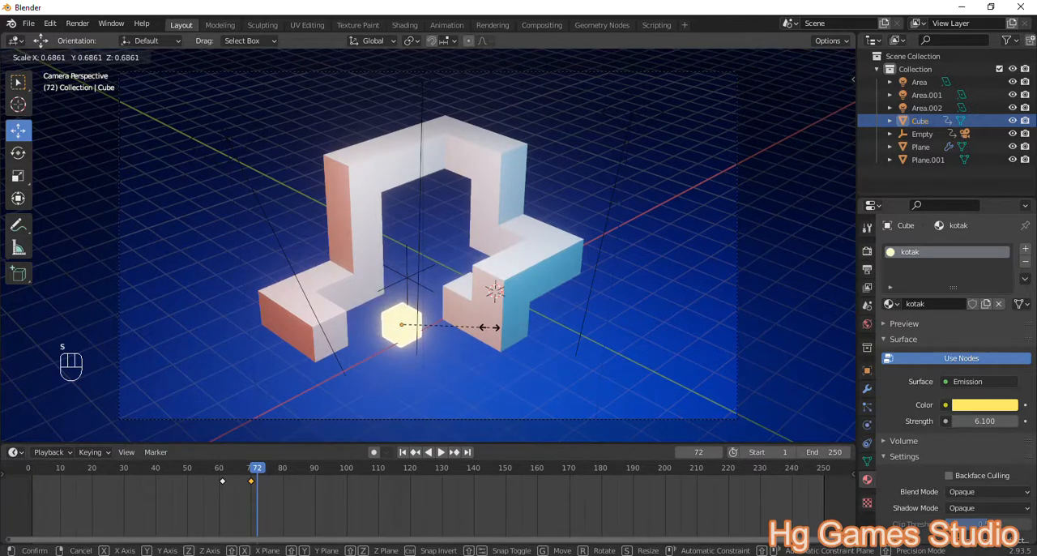
left_click(489, 327)
key("i")
left_click(480, 329)
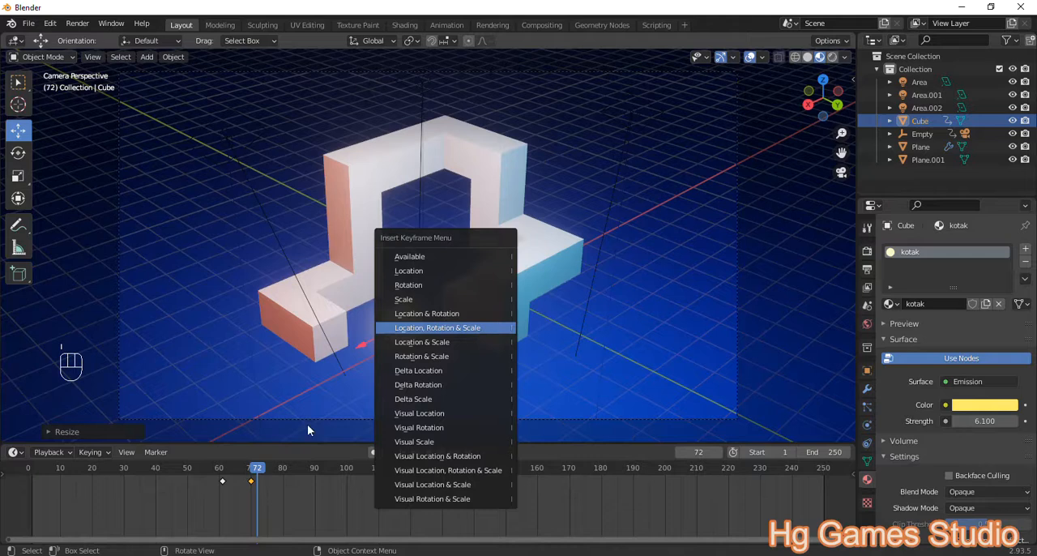
scroll(257, 483, "up", 3)
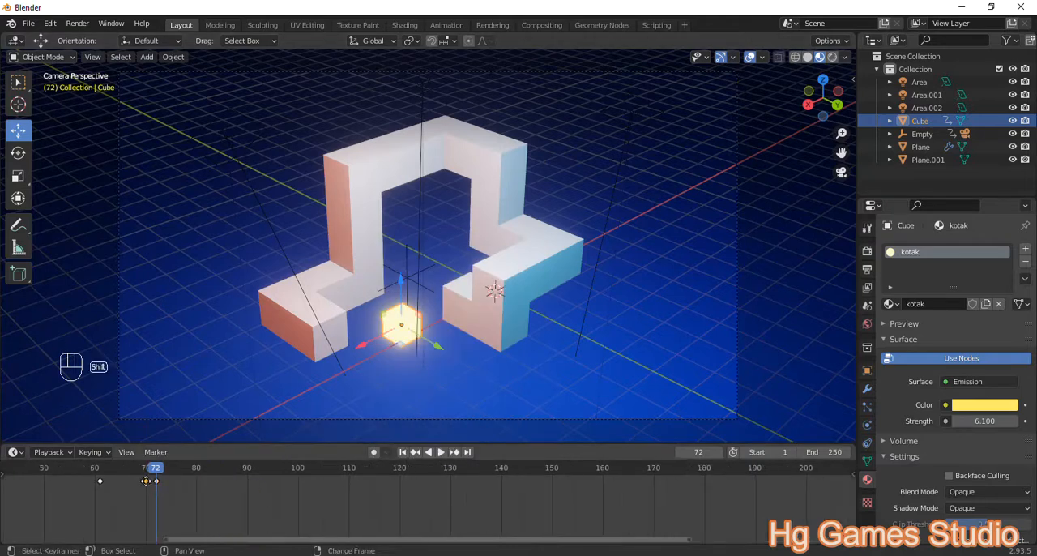
Step: Duplicate the cube's full-size keyframe from frame 70 to frame 75 and play back the scale bounce from frame 69
key("shift+d")
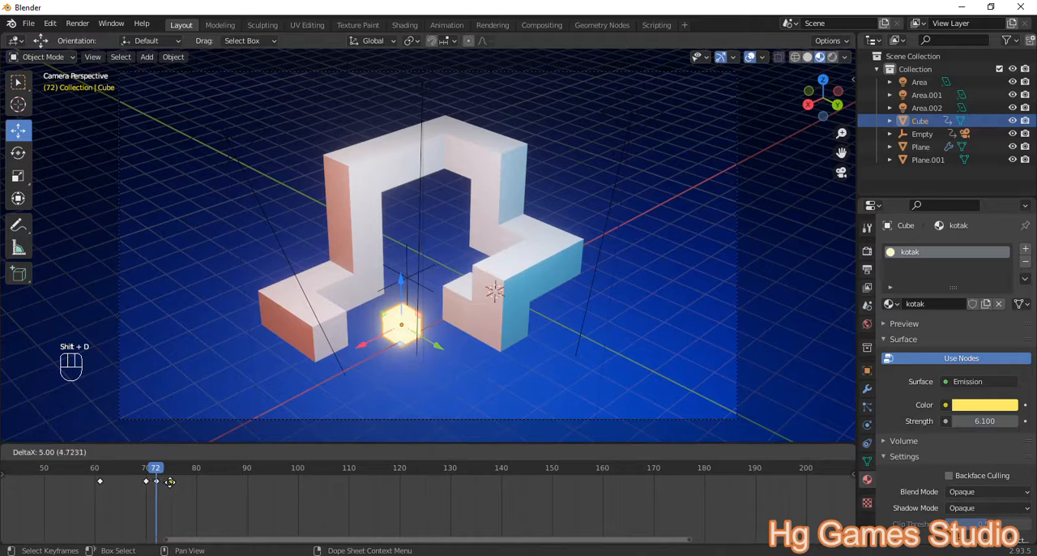
left_click(170, 482)
left_click_drag(153, 469, 142, 468)
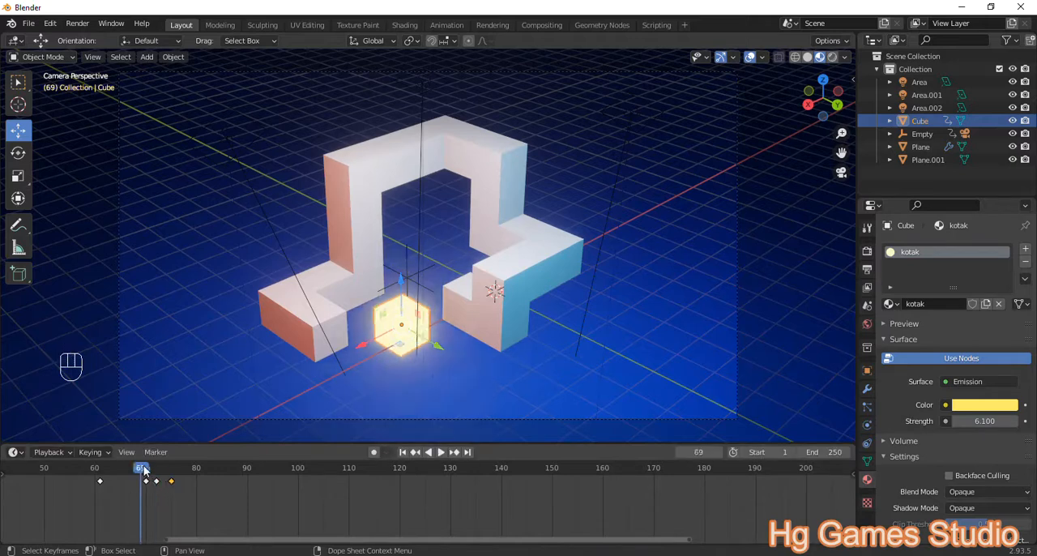
key("space")
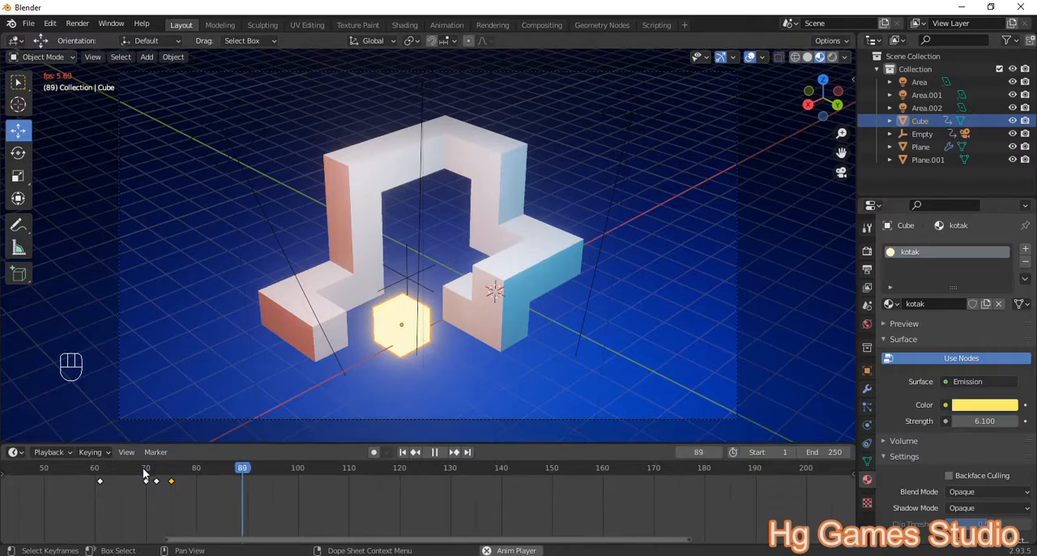
key("space")
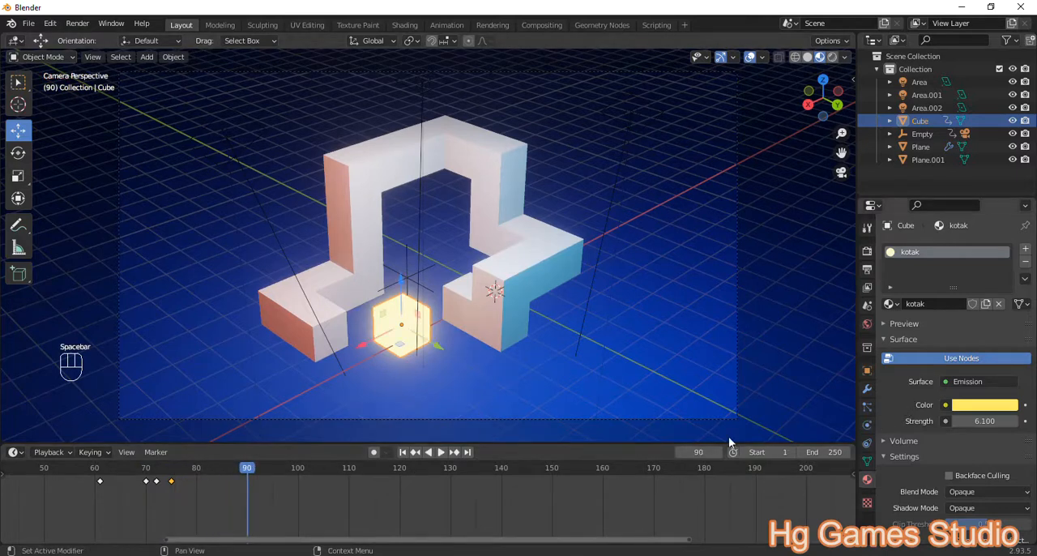
Step: Set the end frame of the animation to 90
left_click(814, 451)
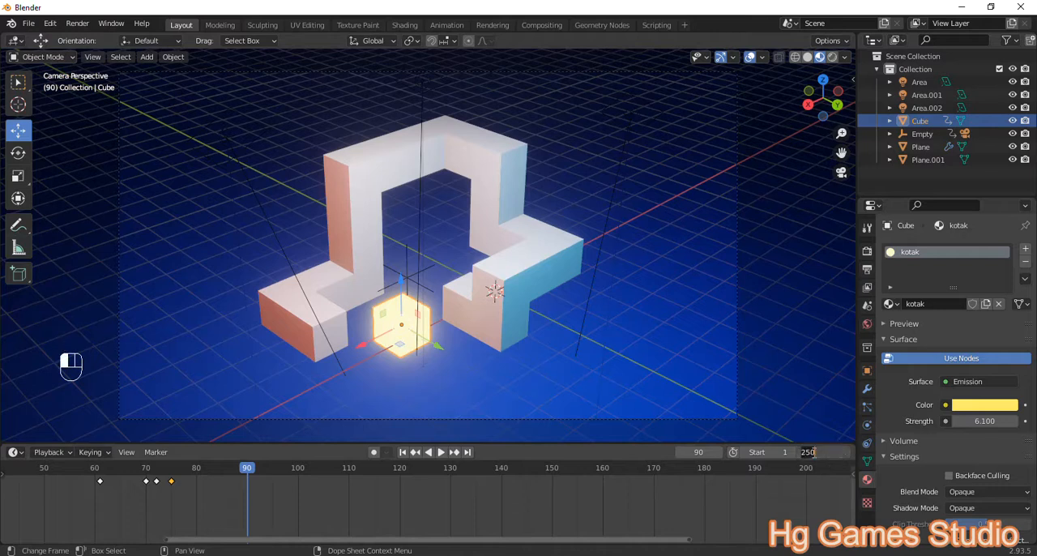
type("90")
key("Return")
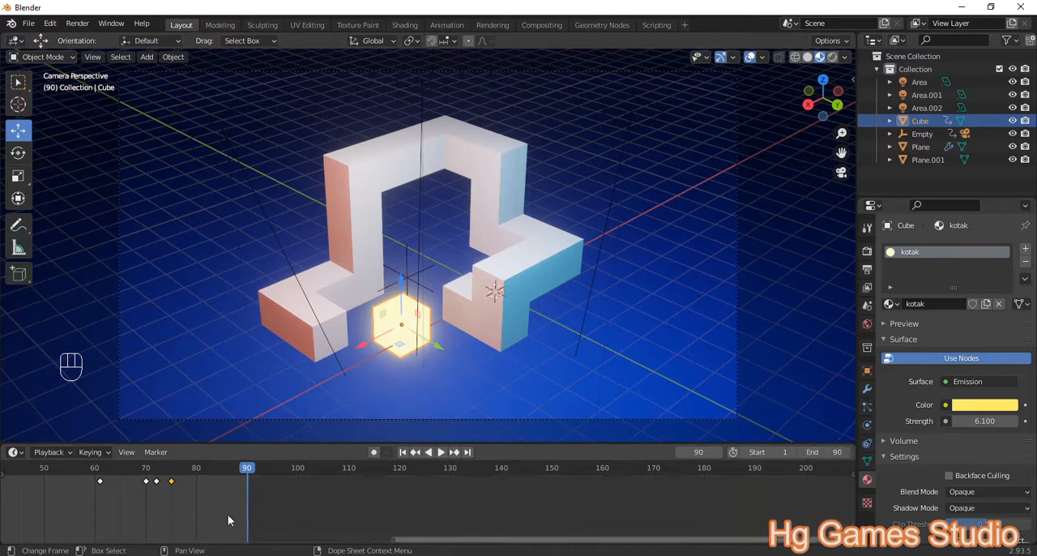
Step: Enlarge the 3D viewport by shrinking the timeline and play the whole animation from frame 0 through the camera
scroll(142, 501, "down", 5)
scroll(416, 241, "down", 3)
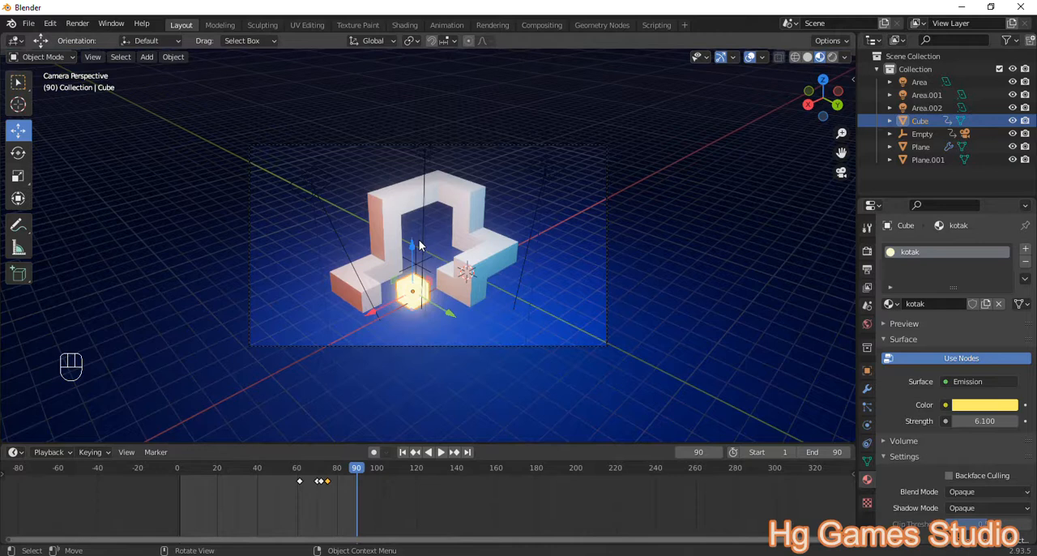
scroll(420, 244, "up", 1)
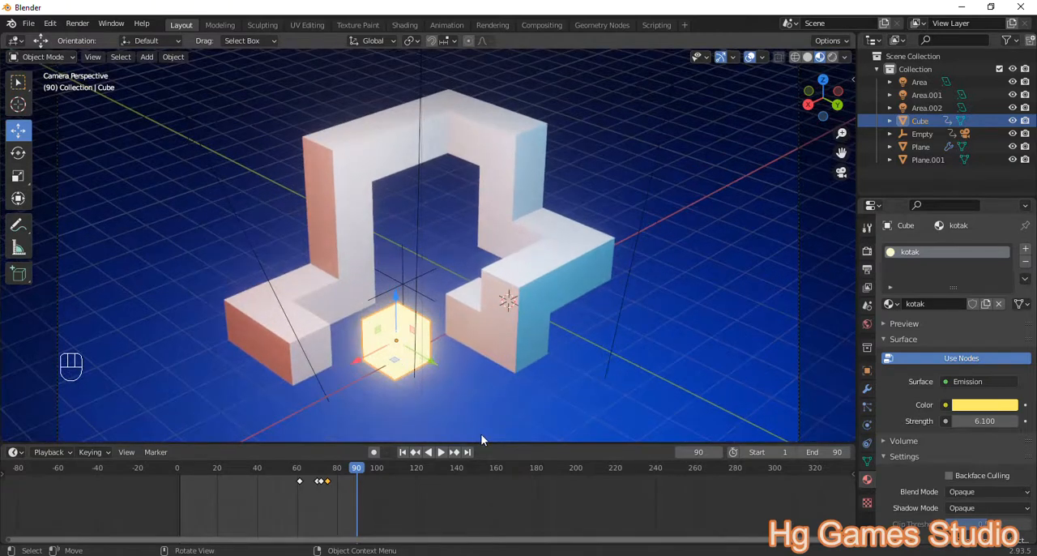
left_click_drag(488, 443, 490, 487)
scroll(382, 381, "down", 3)
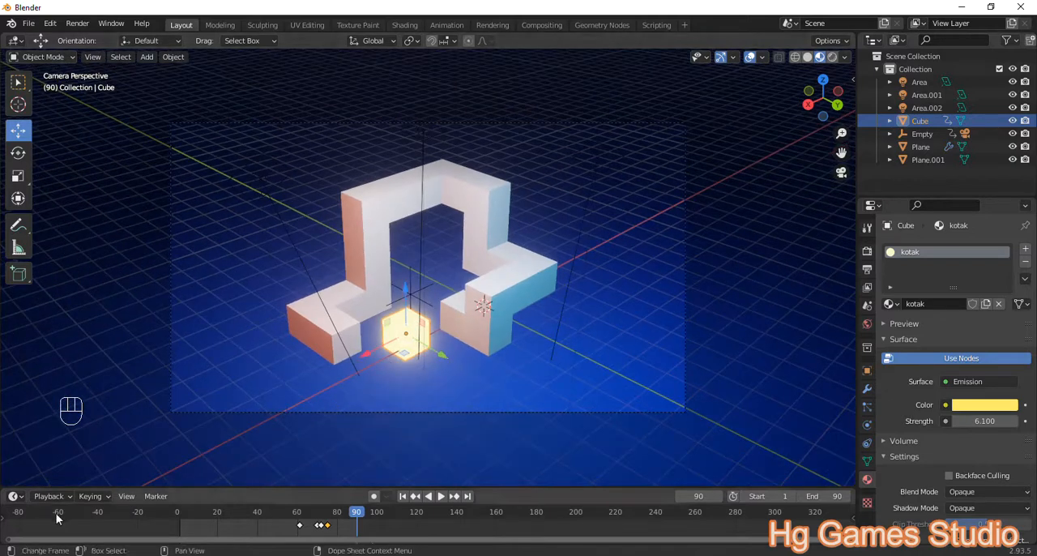
scroll(182, 521, "down", 1)
left_click(196, 517)
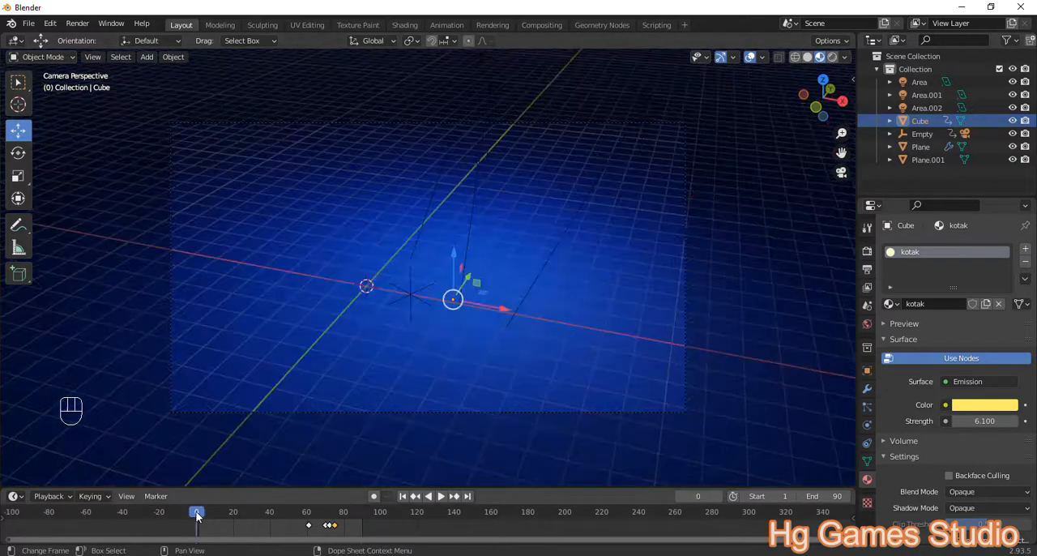
key("space")
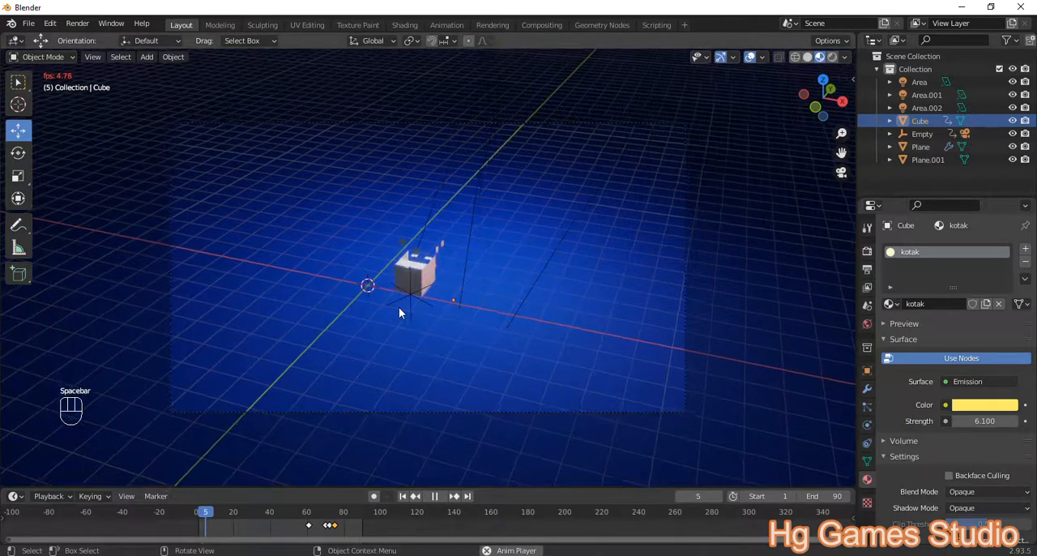
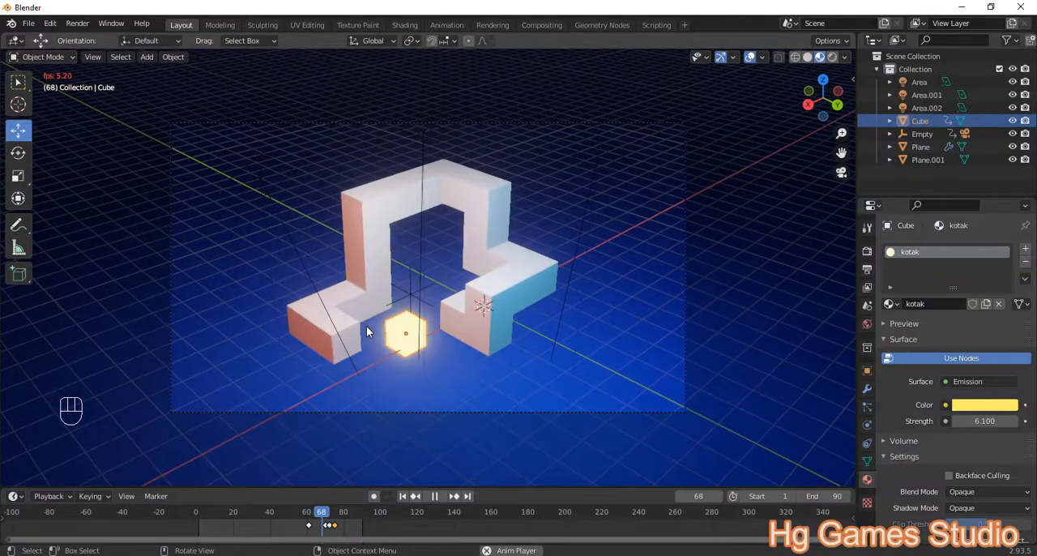
Step: Stop playback and add a Remesh modifier in Sharp mode to the blocky winding mesh after its Build modifier
key("space")
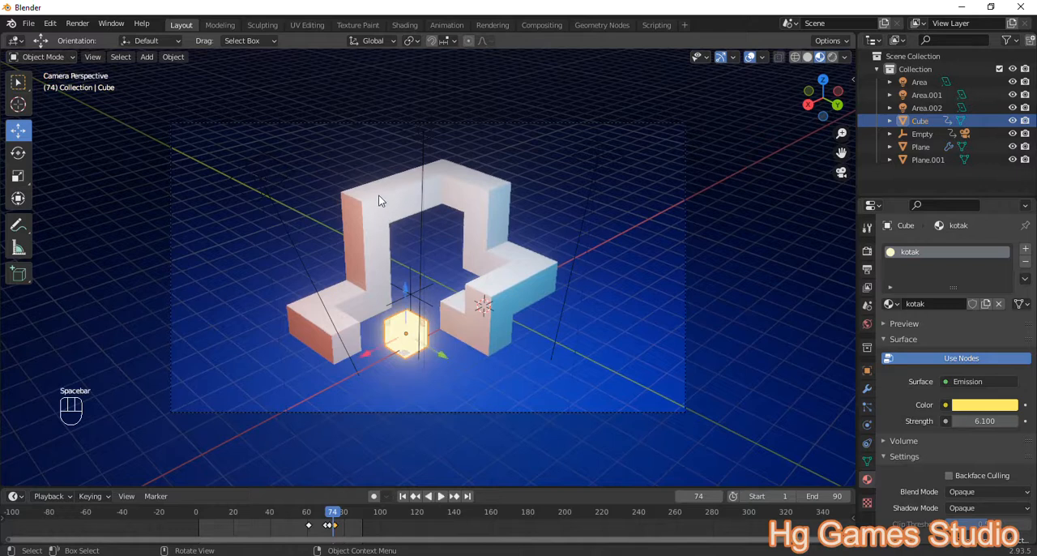
left_click(381, 199)
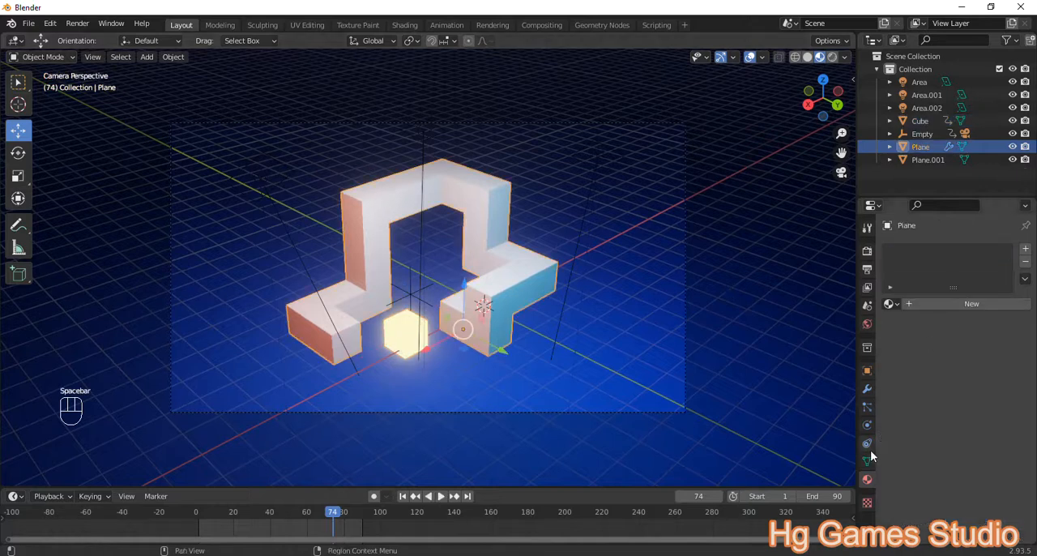
left_click(867, 391)
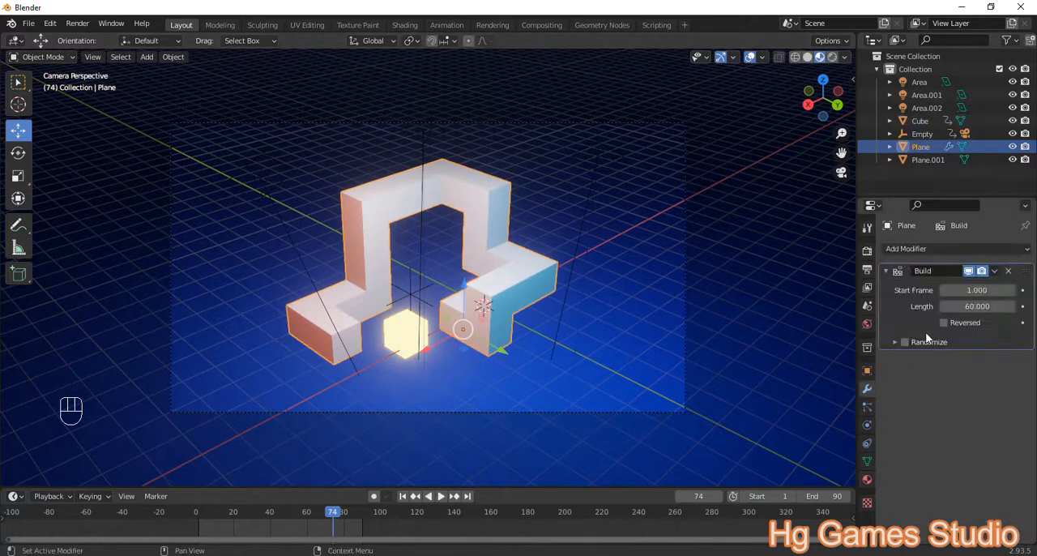
left_click(931, 246)
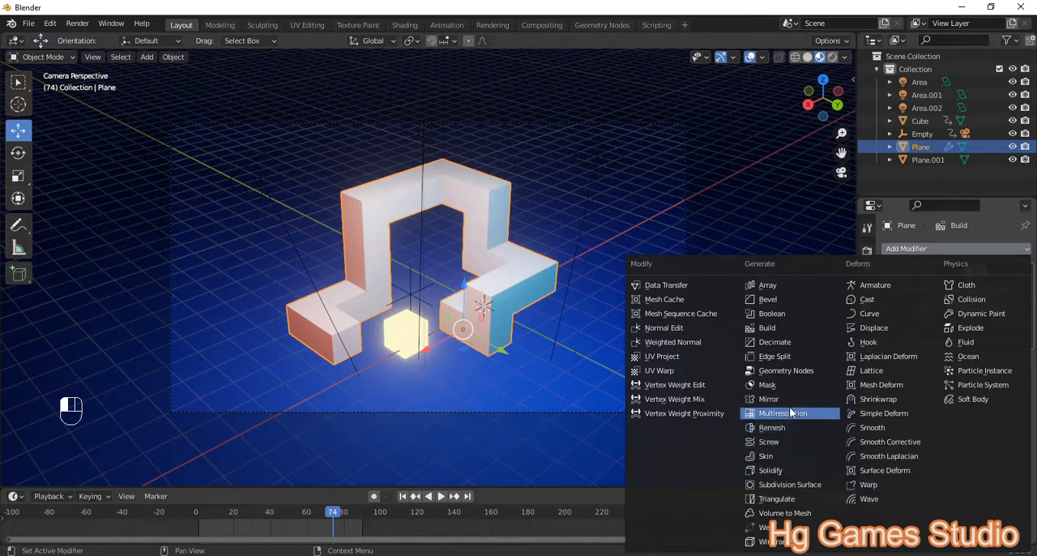
left_click(782, 428)
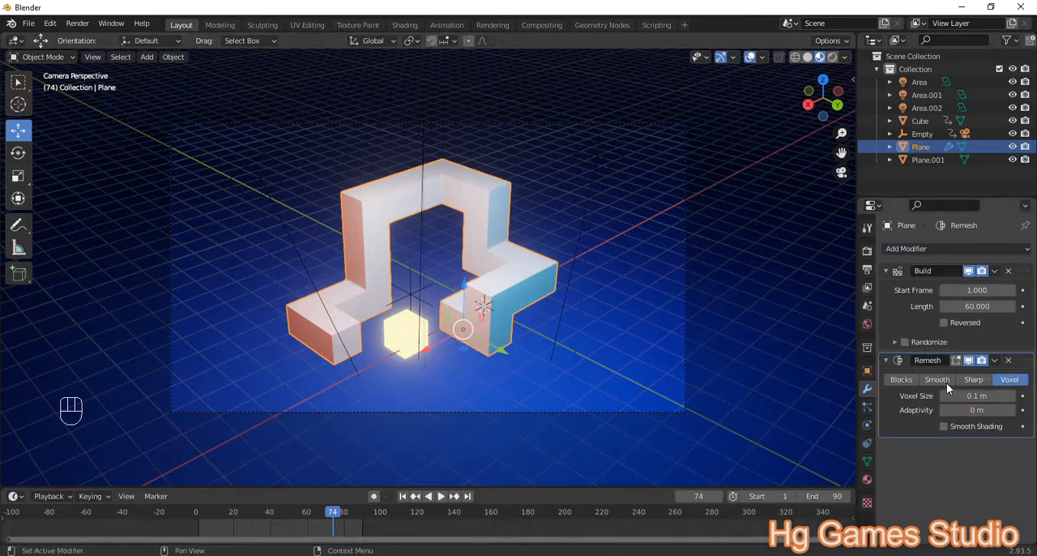
left_click(975, 381)
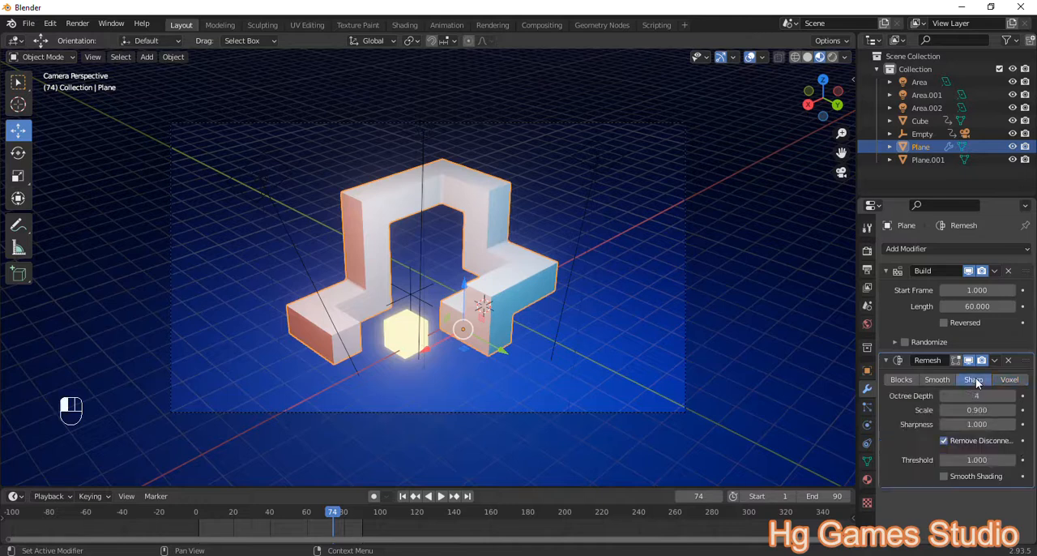
Step: Play the animation from frame 0, pausing along the way, to check the remeshed build effect, and stop at frame 79
left_click(197, 512)
key("space")
key("space")
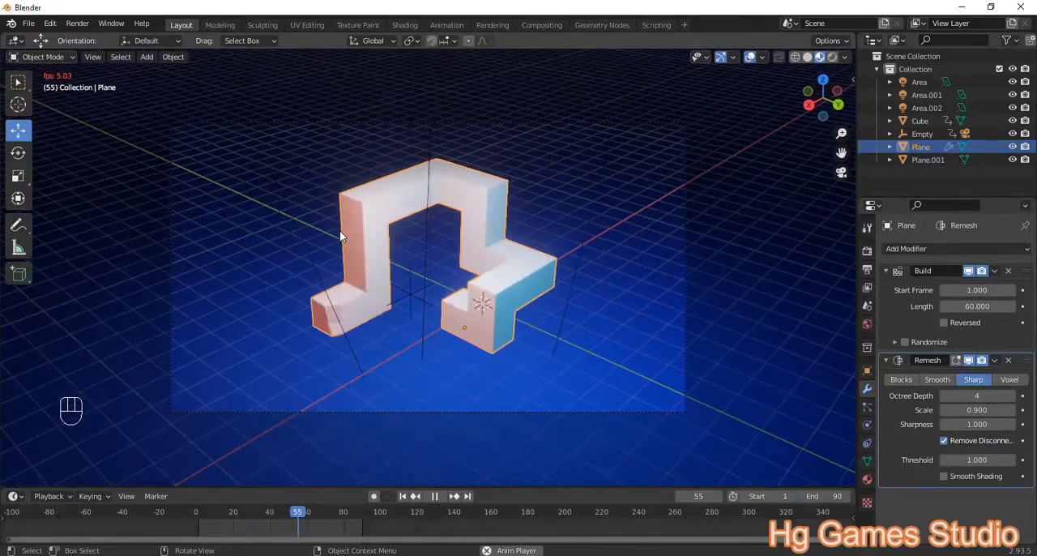
key("space")
key("space")
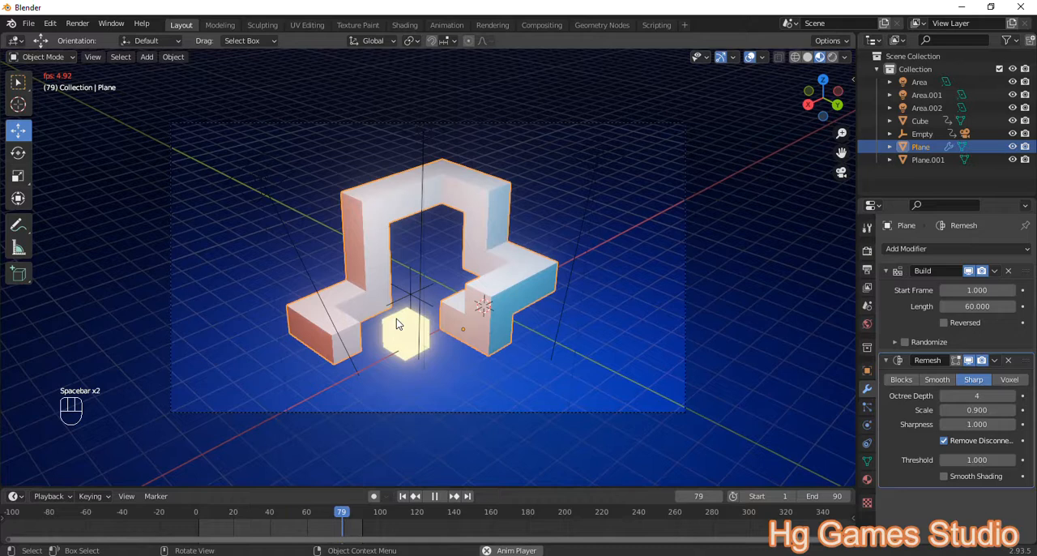
key("space")
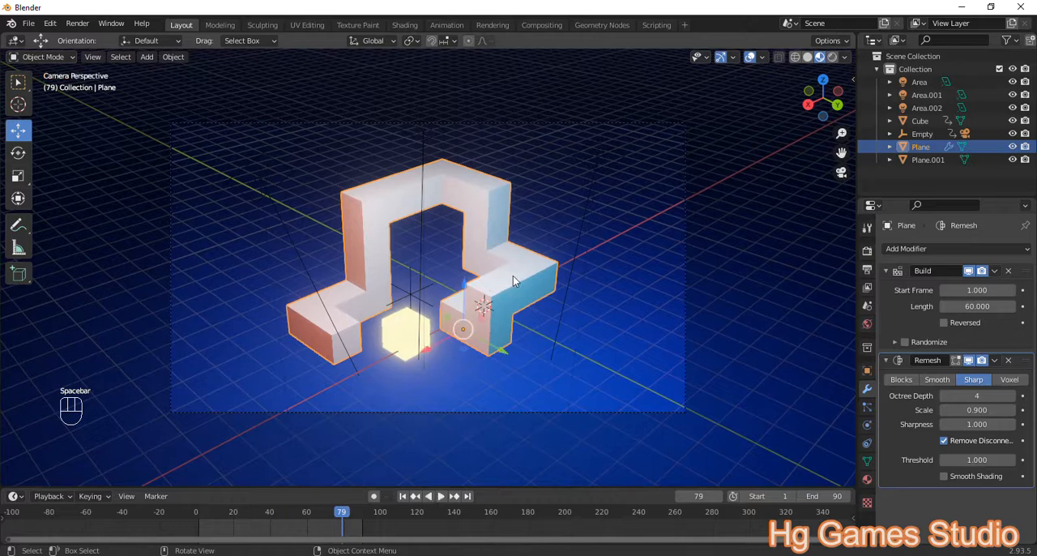